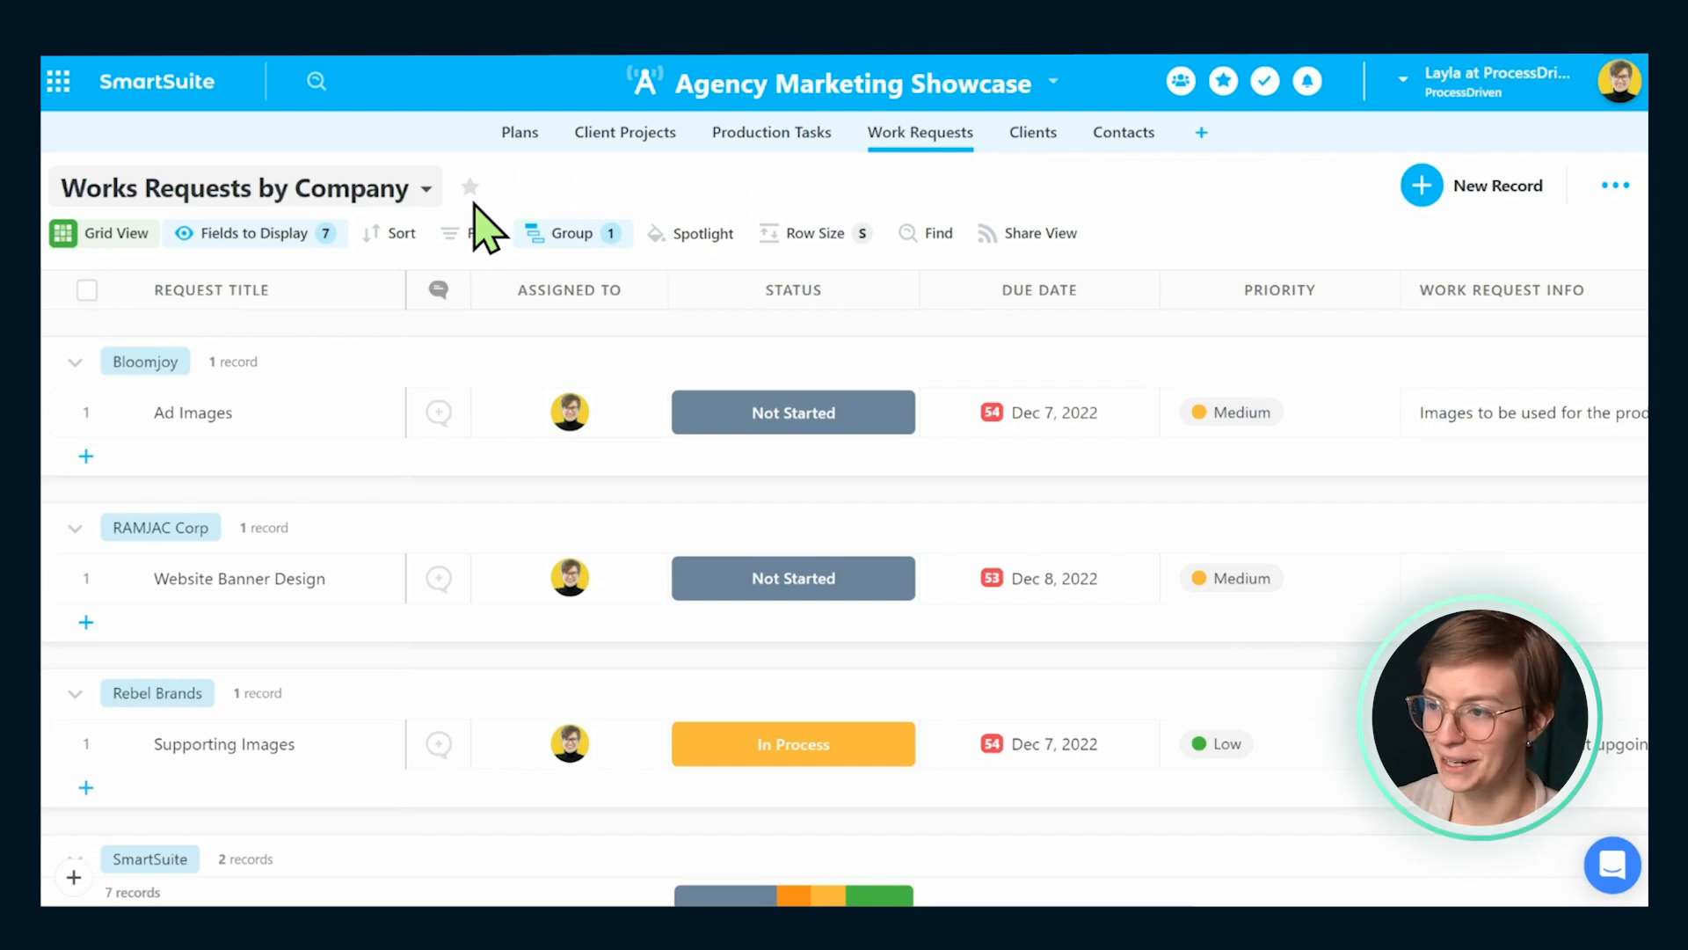
- Look through the fields of the existing Work Request Form view and return to the Works Requests by Company view
{"action": "left_click", "coordinate": [424, 190]}
{"action": "left_click", "coordinate": [503, 526]}
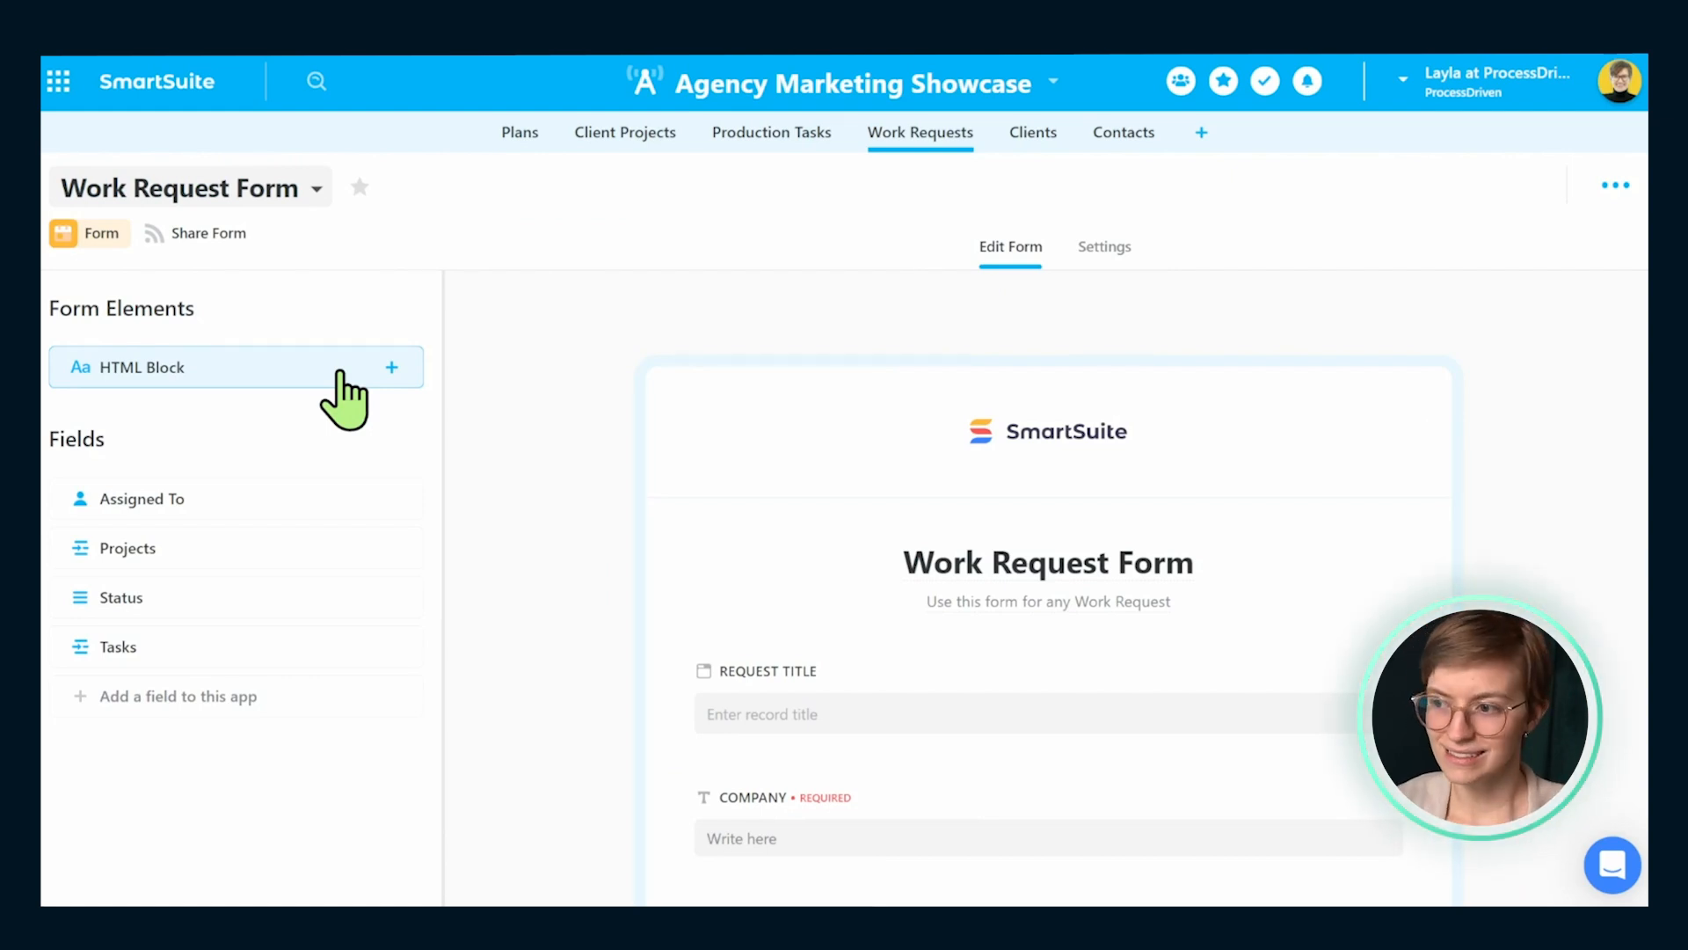
{"action": "left_click", "coordinate": [290, 201]}
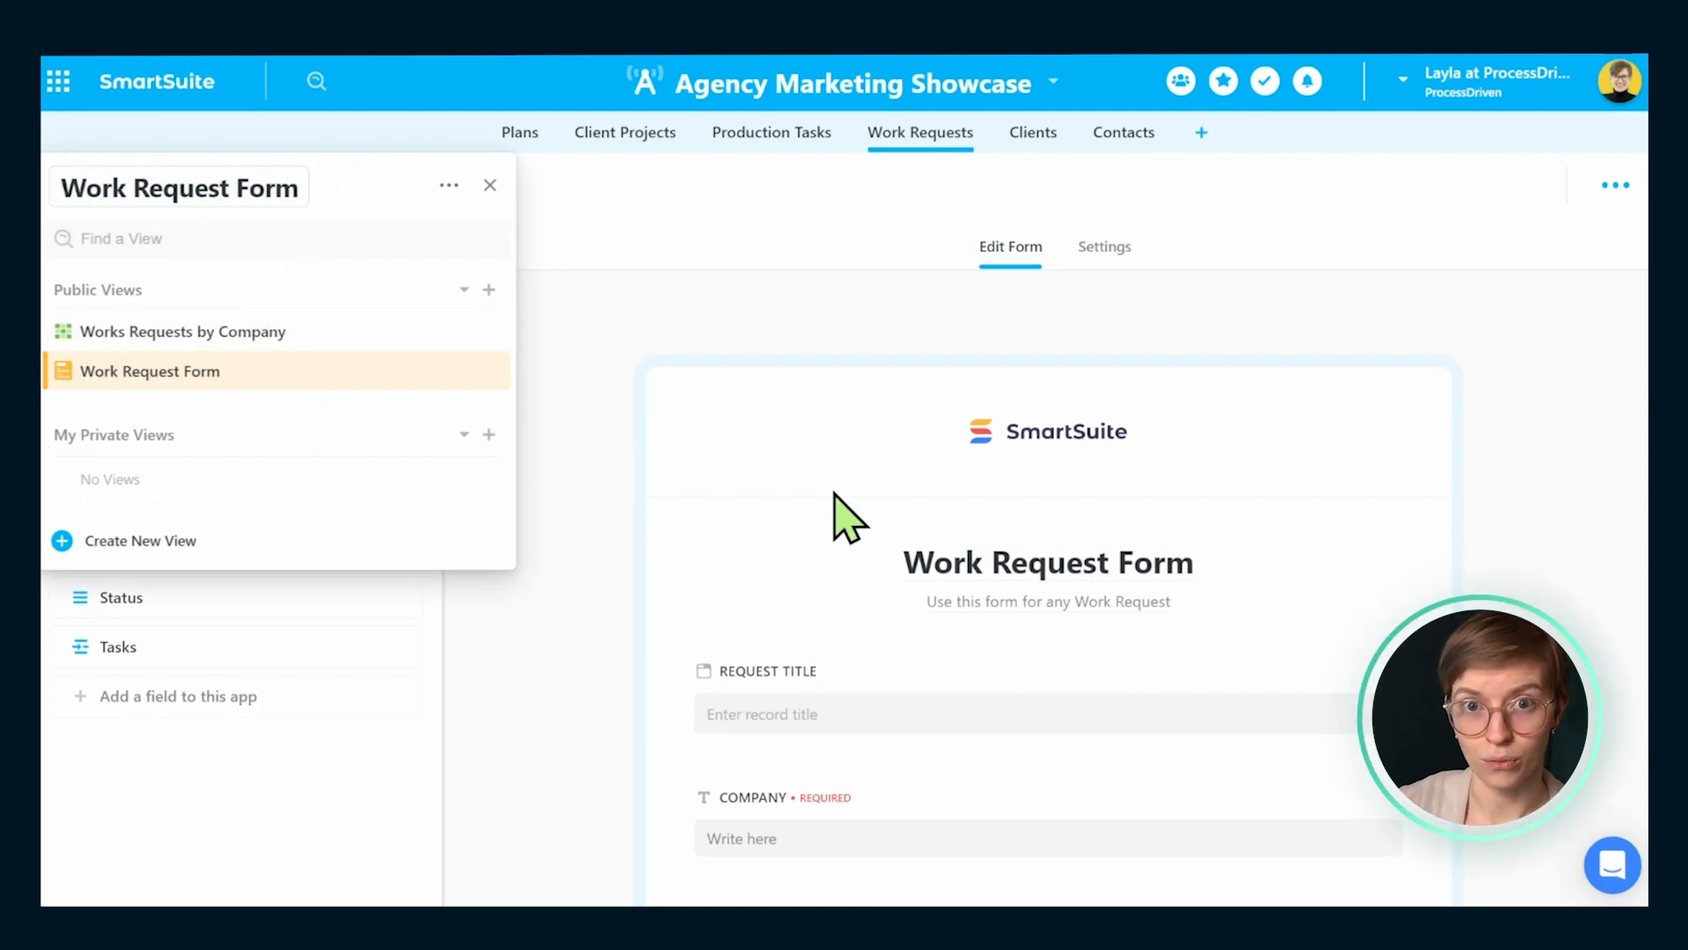
{"action": "scroll", "coordinate": [840, 515], "scroll_direction": "down", "scroll_amount": 4}
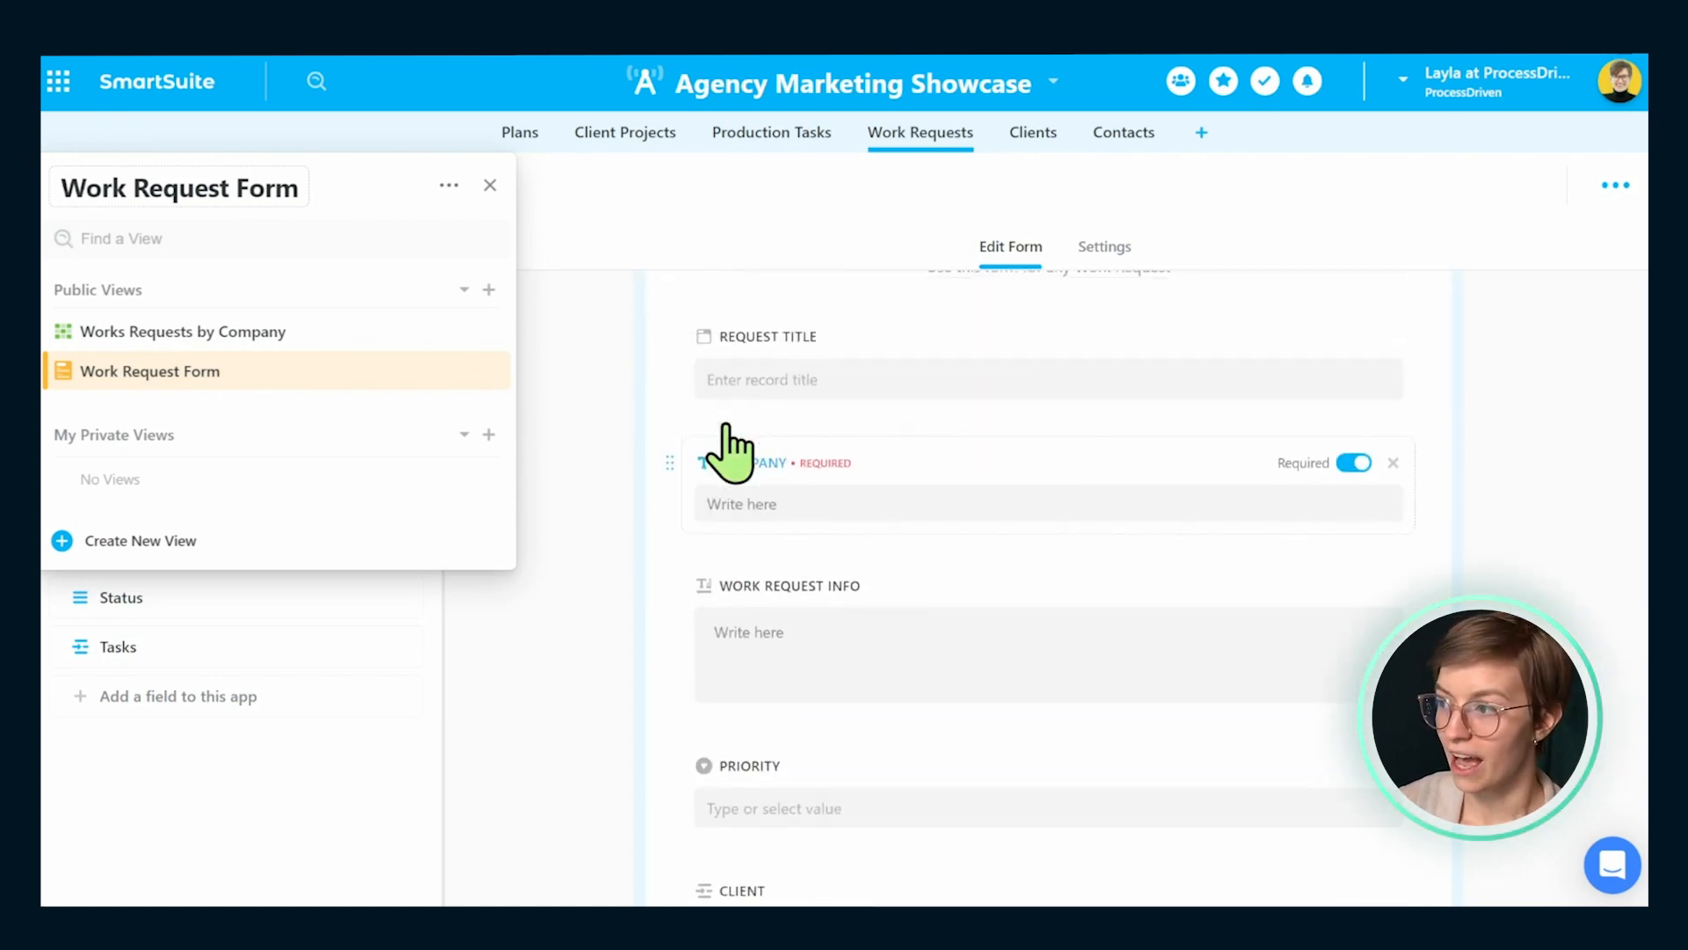
{"action": "scroll", "coordinate": [752, 357], "scroll_direction": "up", "scroll_amount": 2}
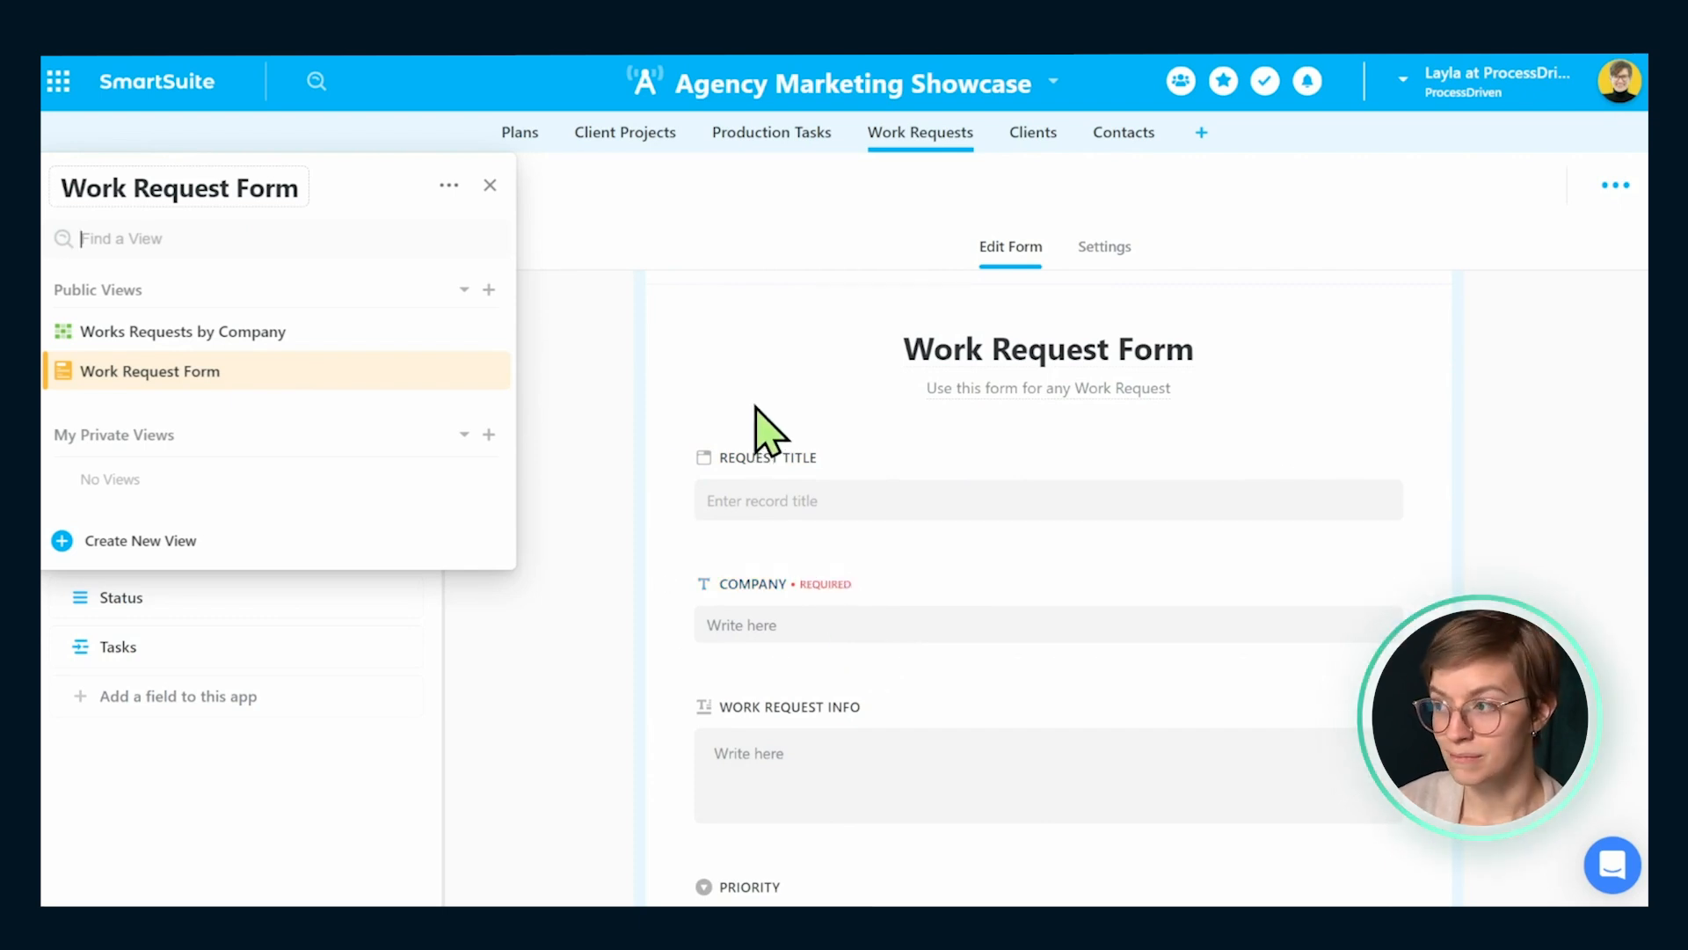
{"action": "left_click", "coordinate": [567, 254]}
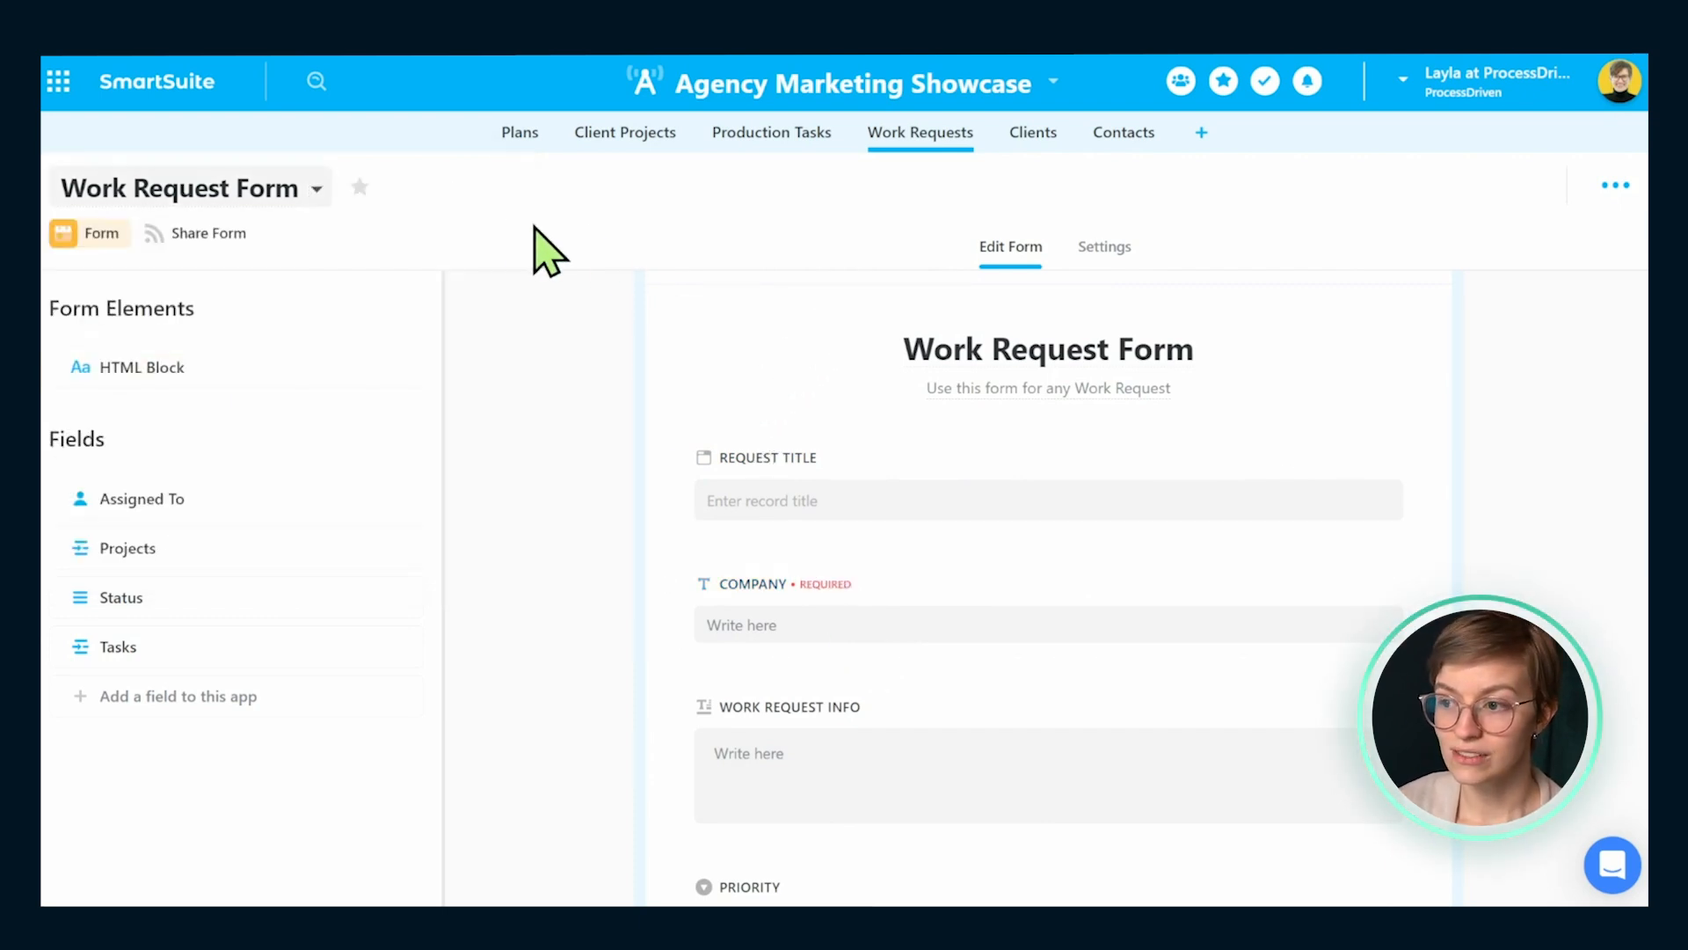
{"action": "left_click", "coordinate": [235, 196]}
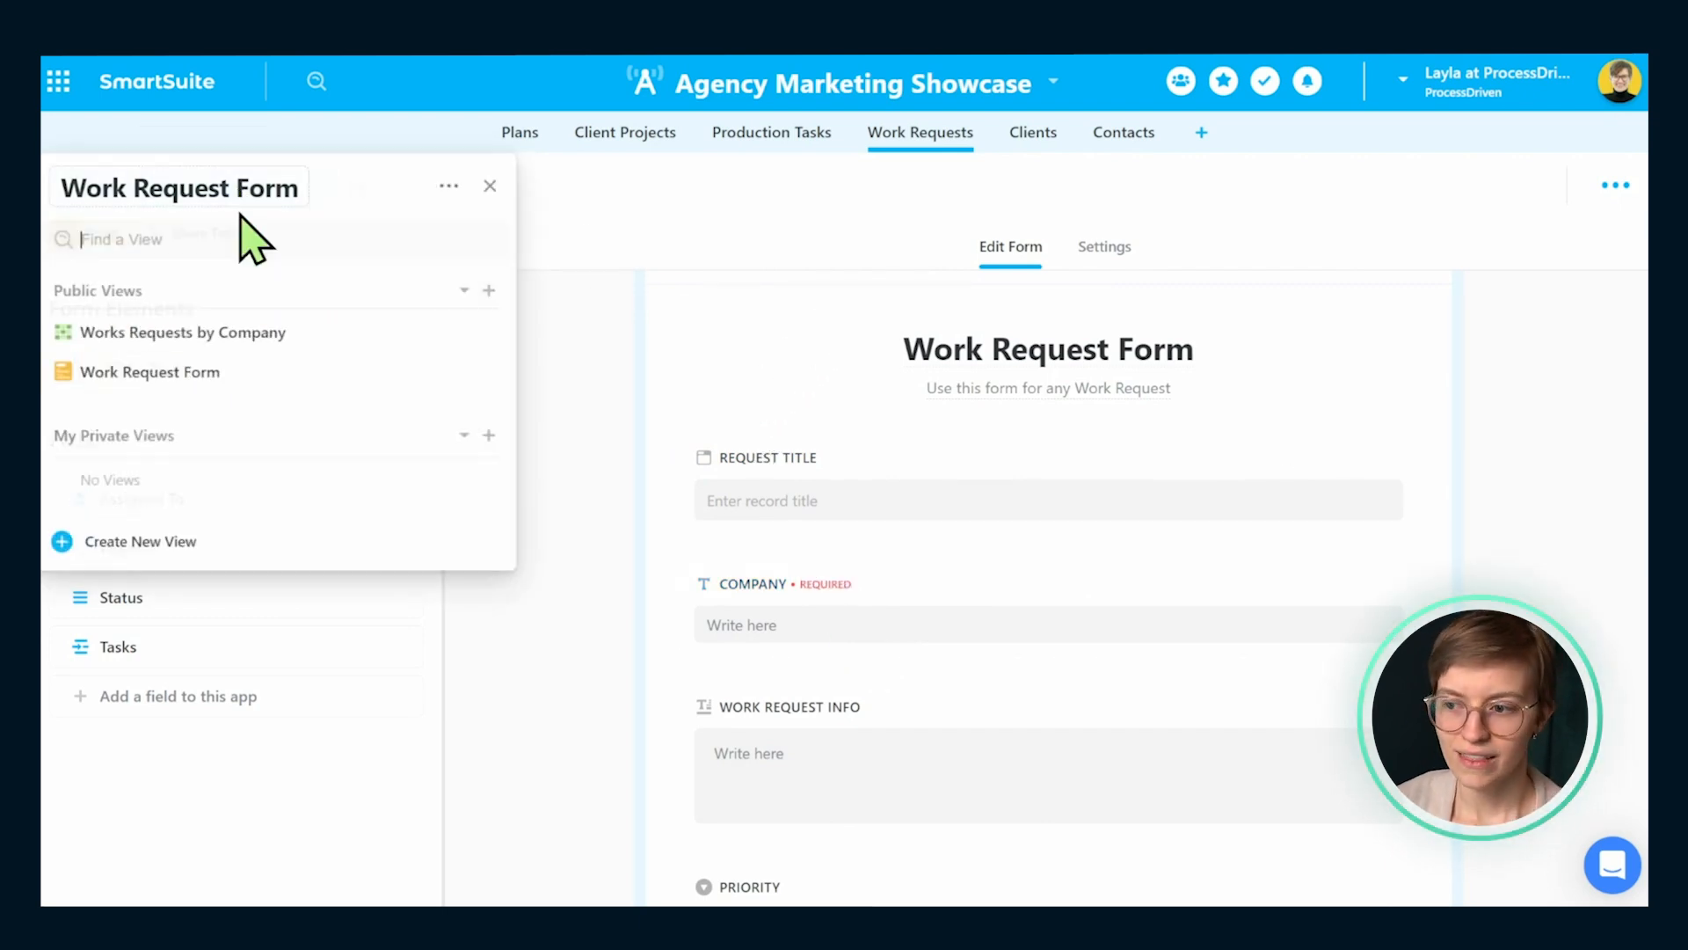
{"action": "left_click", "coordinate": [177, 334]}
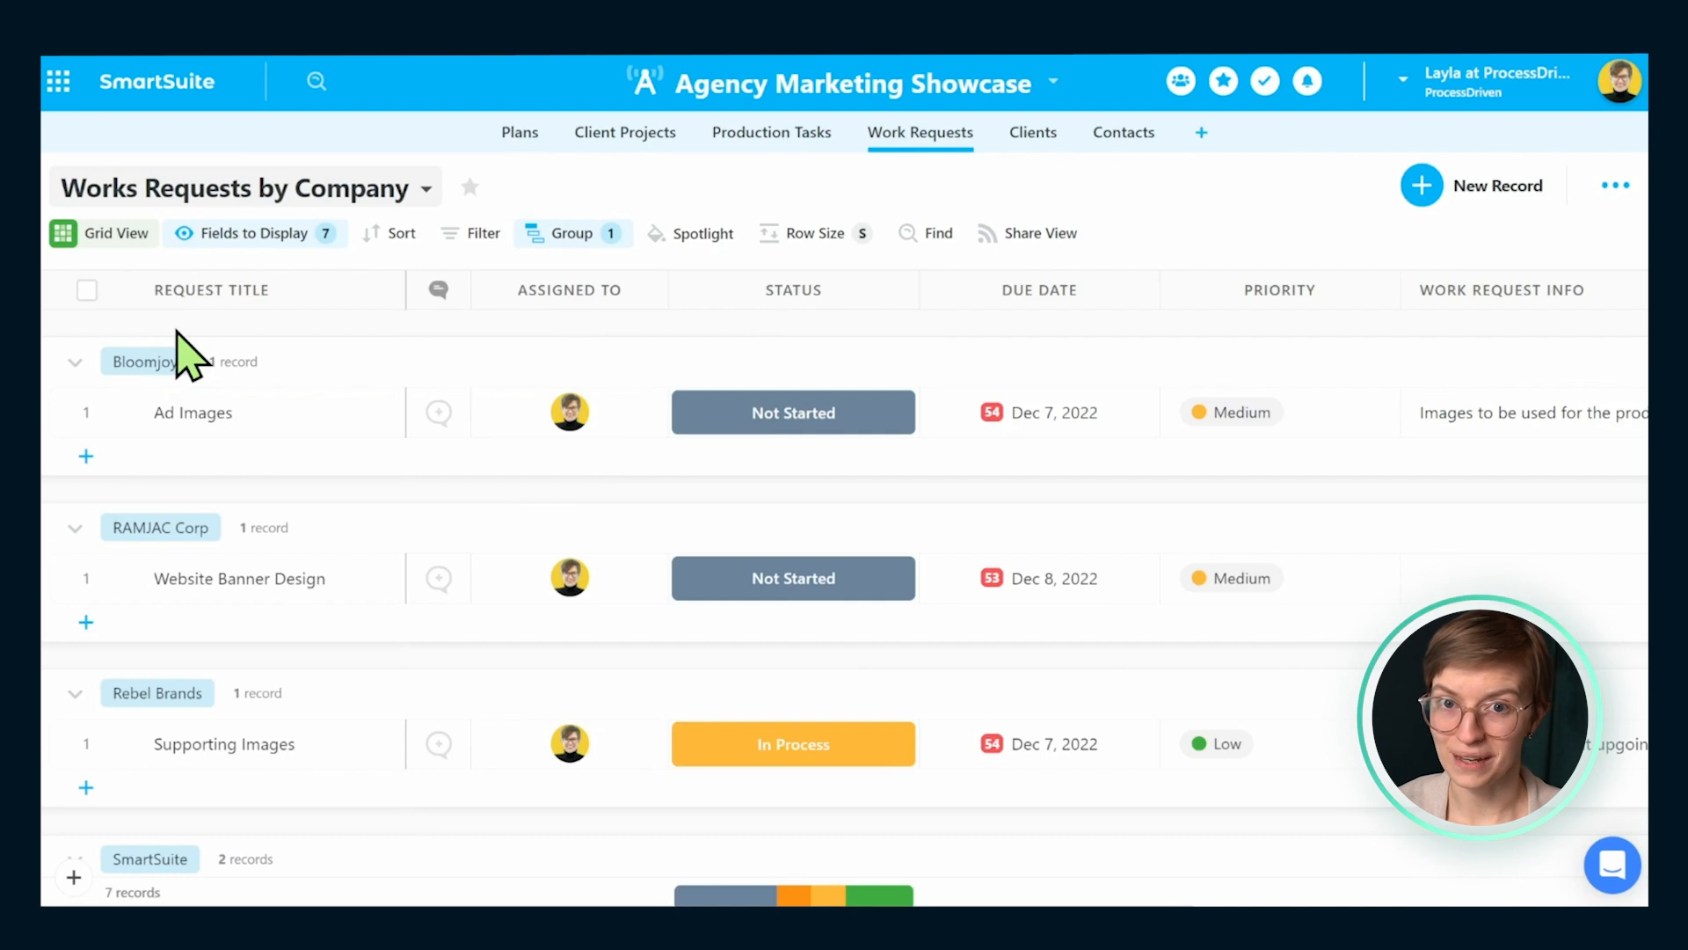
- Add a folder named Forms to the public views and move the Work Request Form into it
{"action": "left_click", "coordinate": [222, 192]}
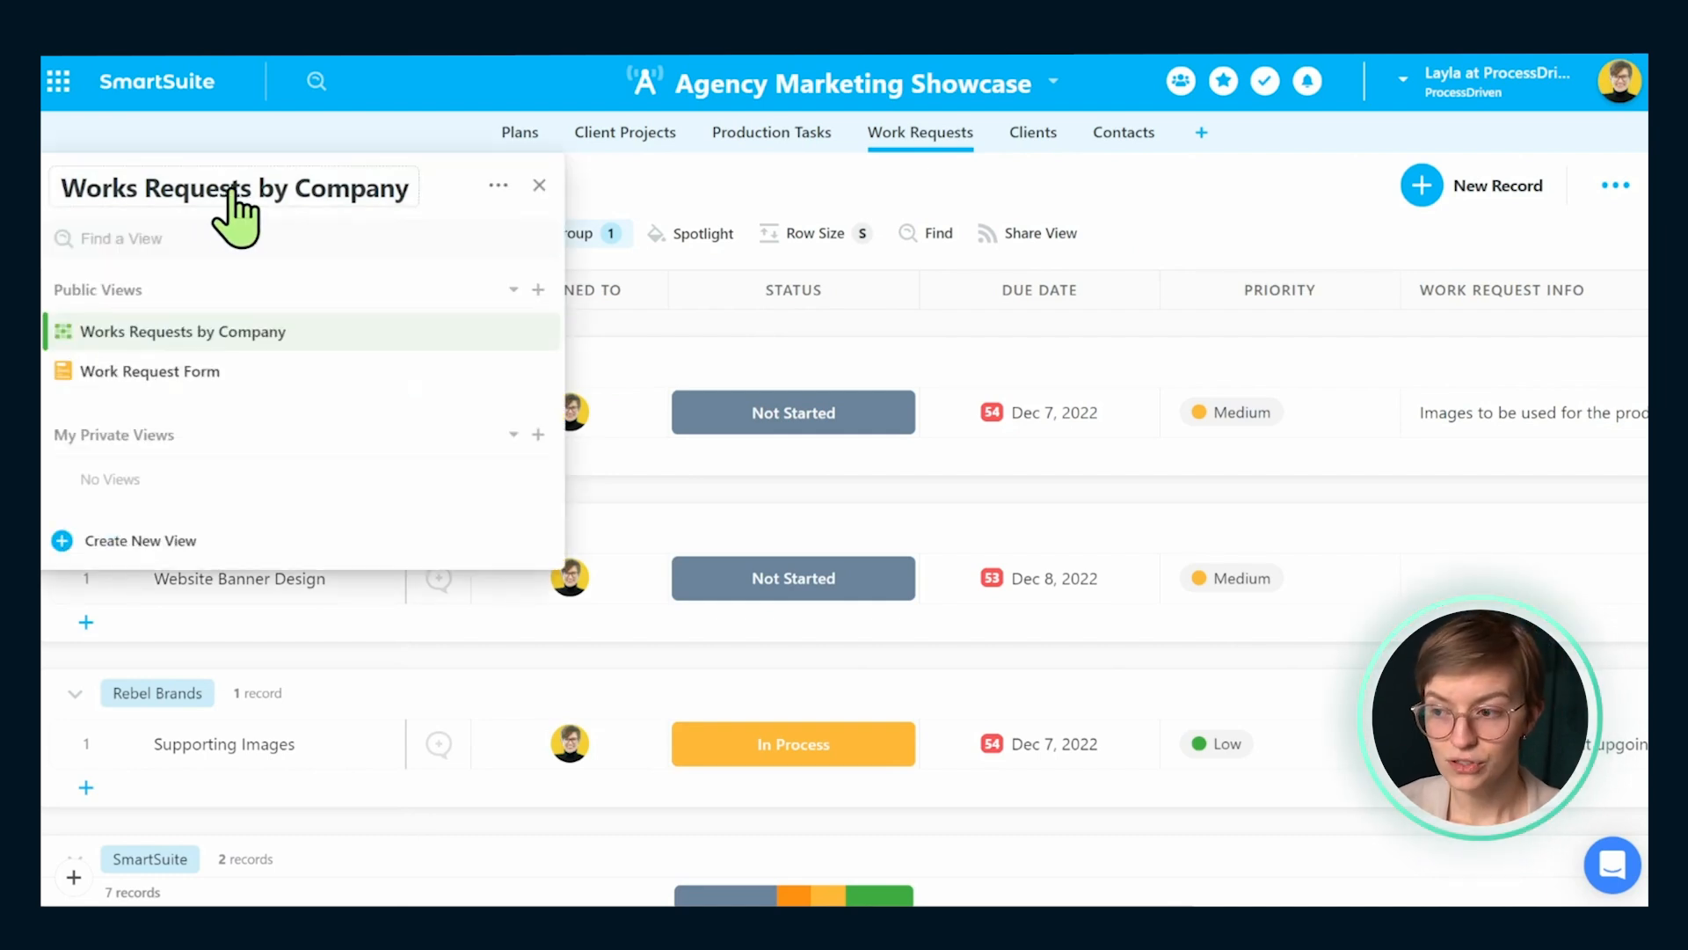
{"action": "left_click", "coordinate": [538, 290]}
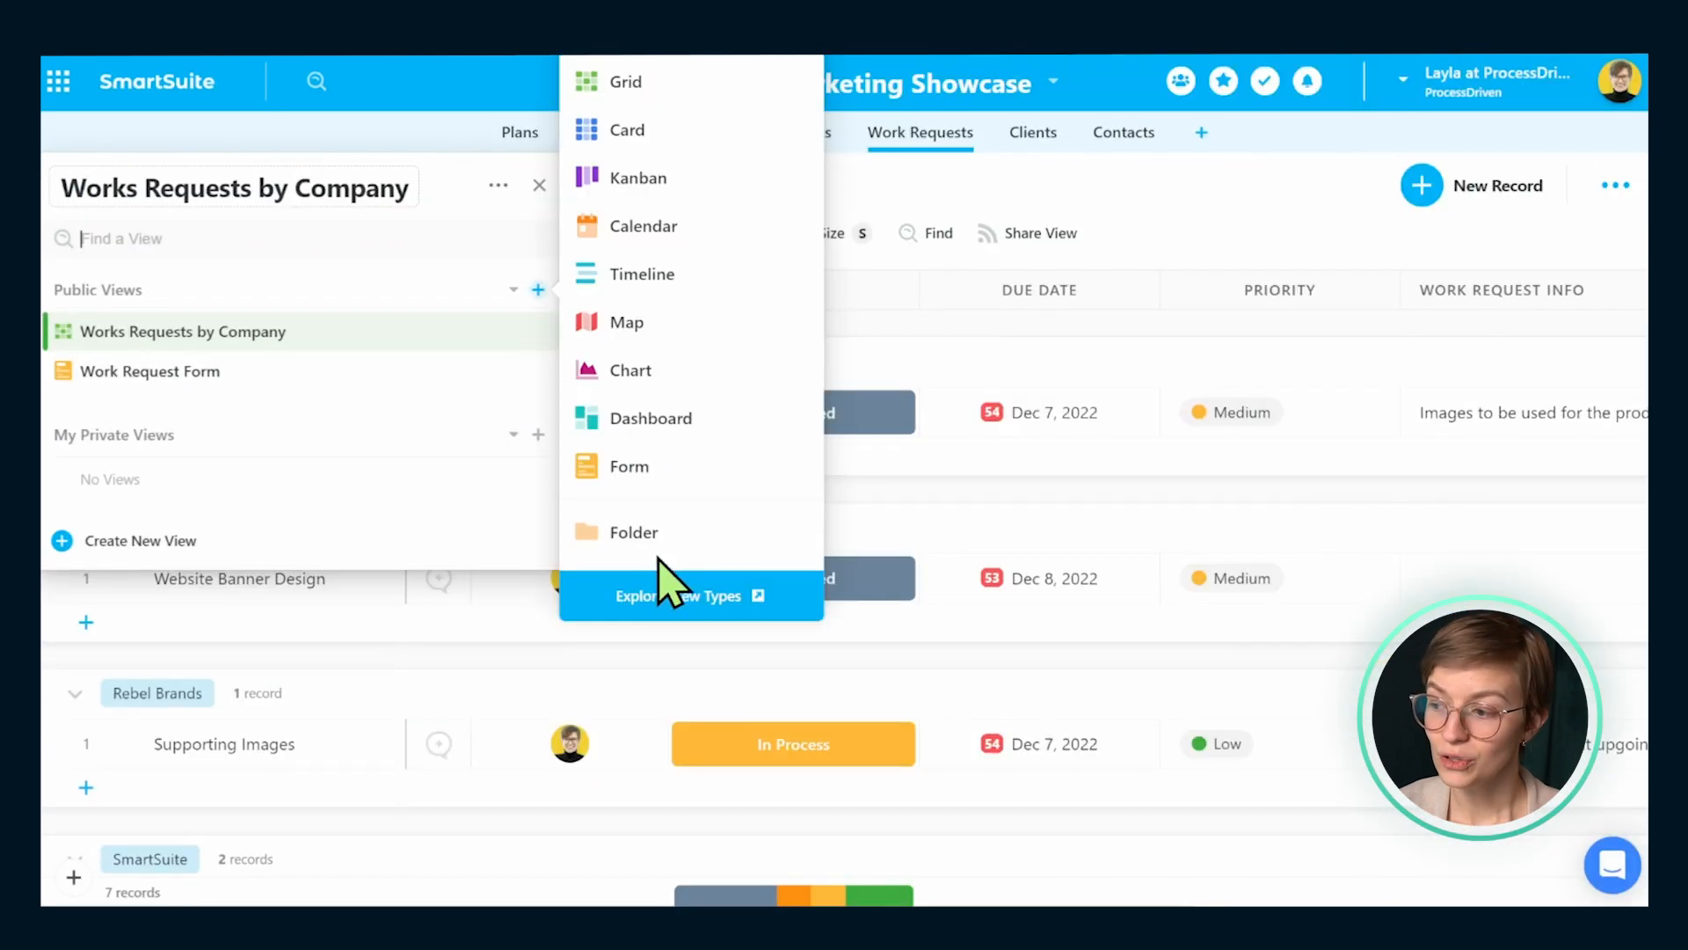
{"action": "left_click", "coordinate": [660, 560]}
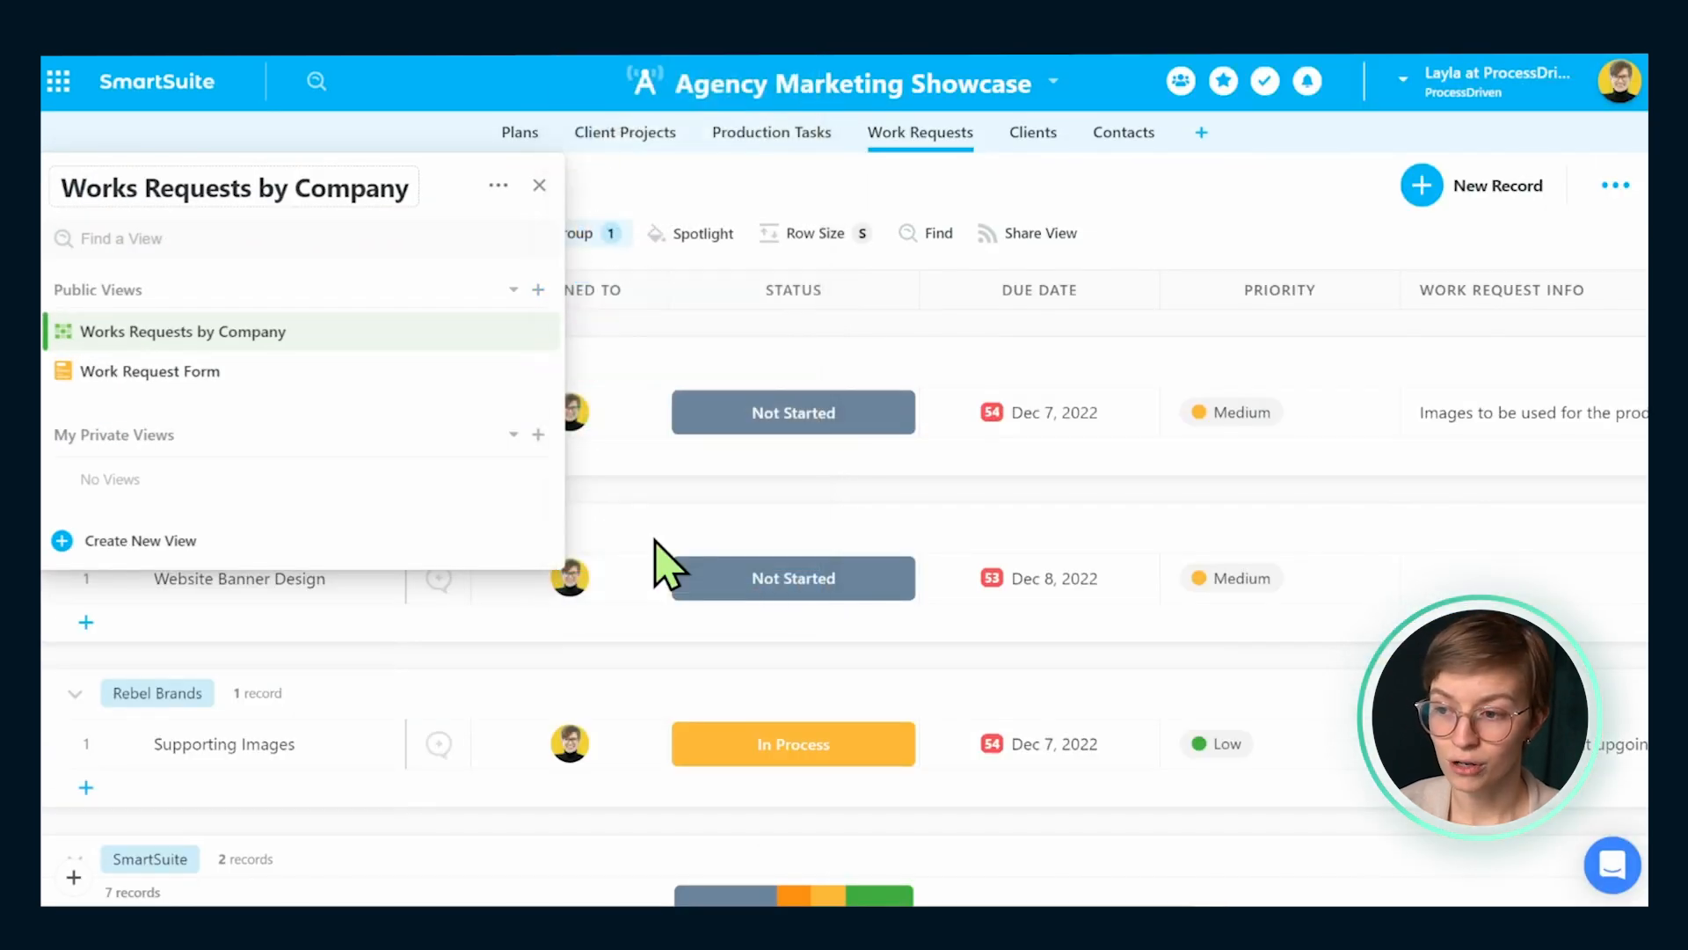
{"action": "type", "text": "Forms"}
{"action": "key", "text": "Return"}
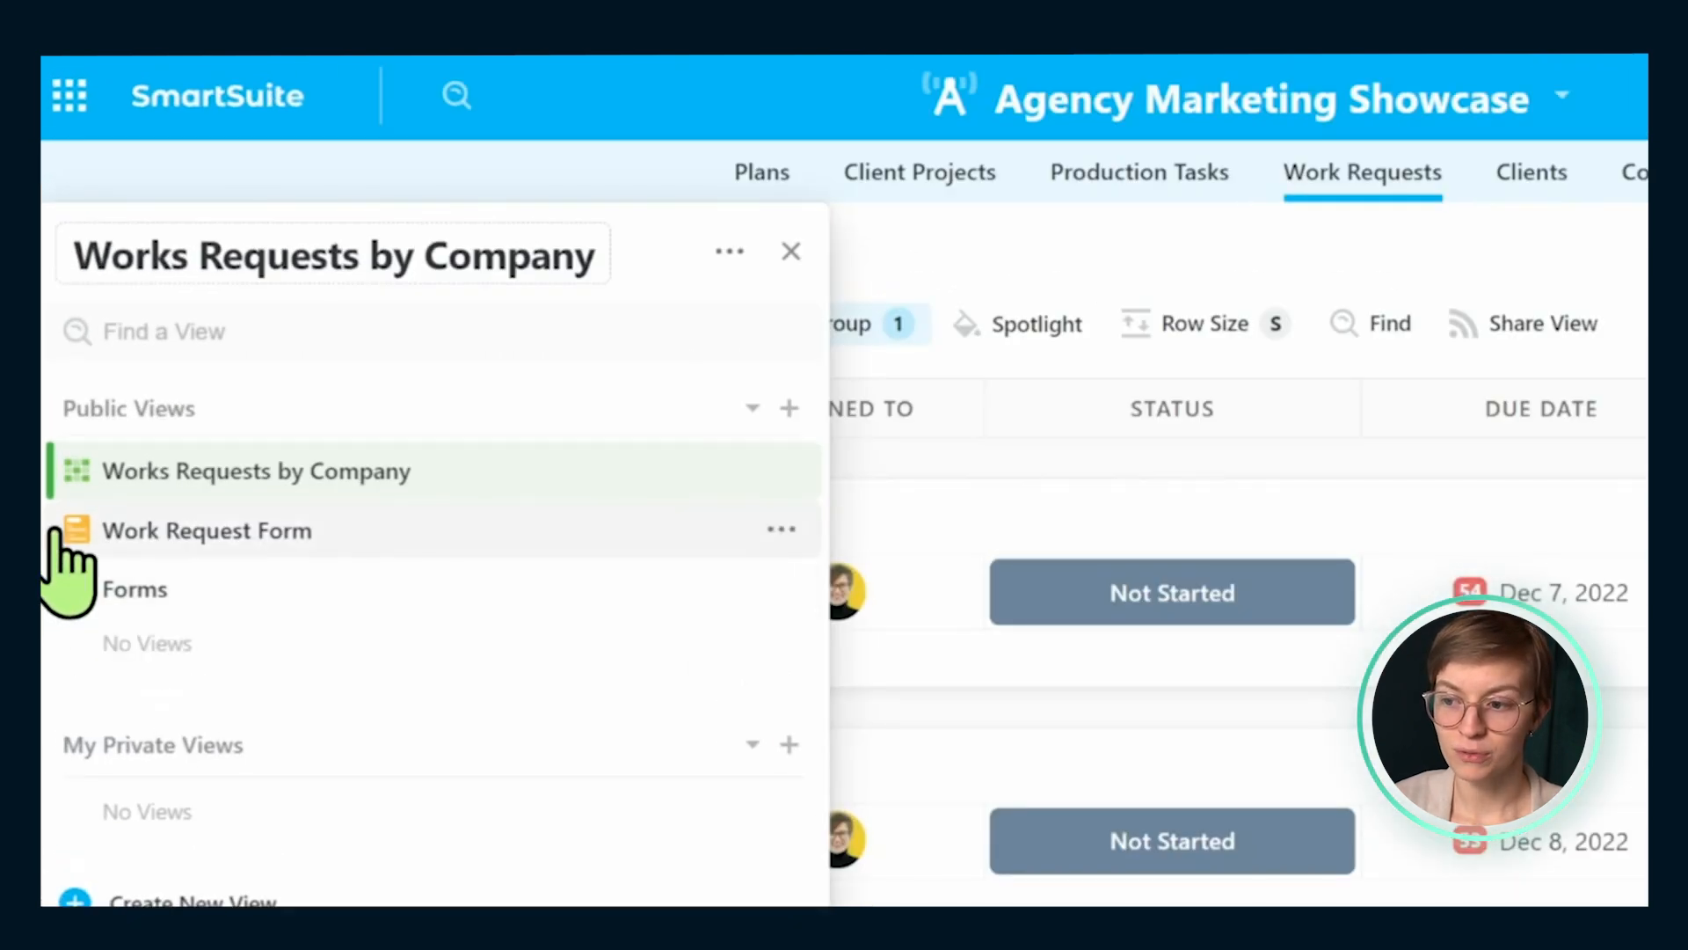
{"action": "left_click_drag", "start_coordinate": [64, 531], "coordinate": [196, 595]}
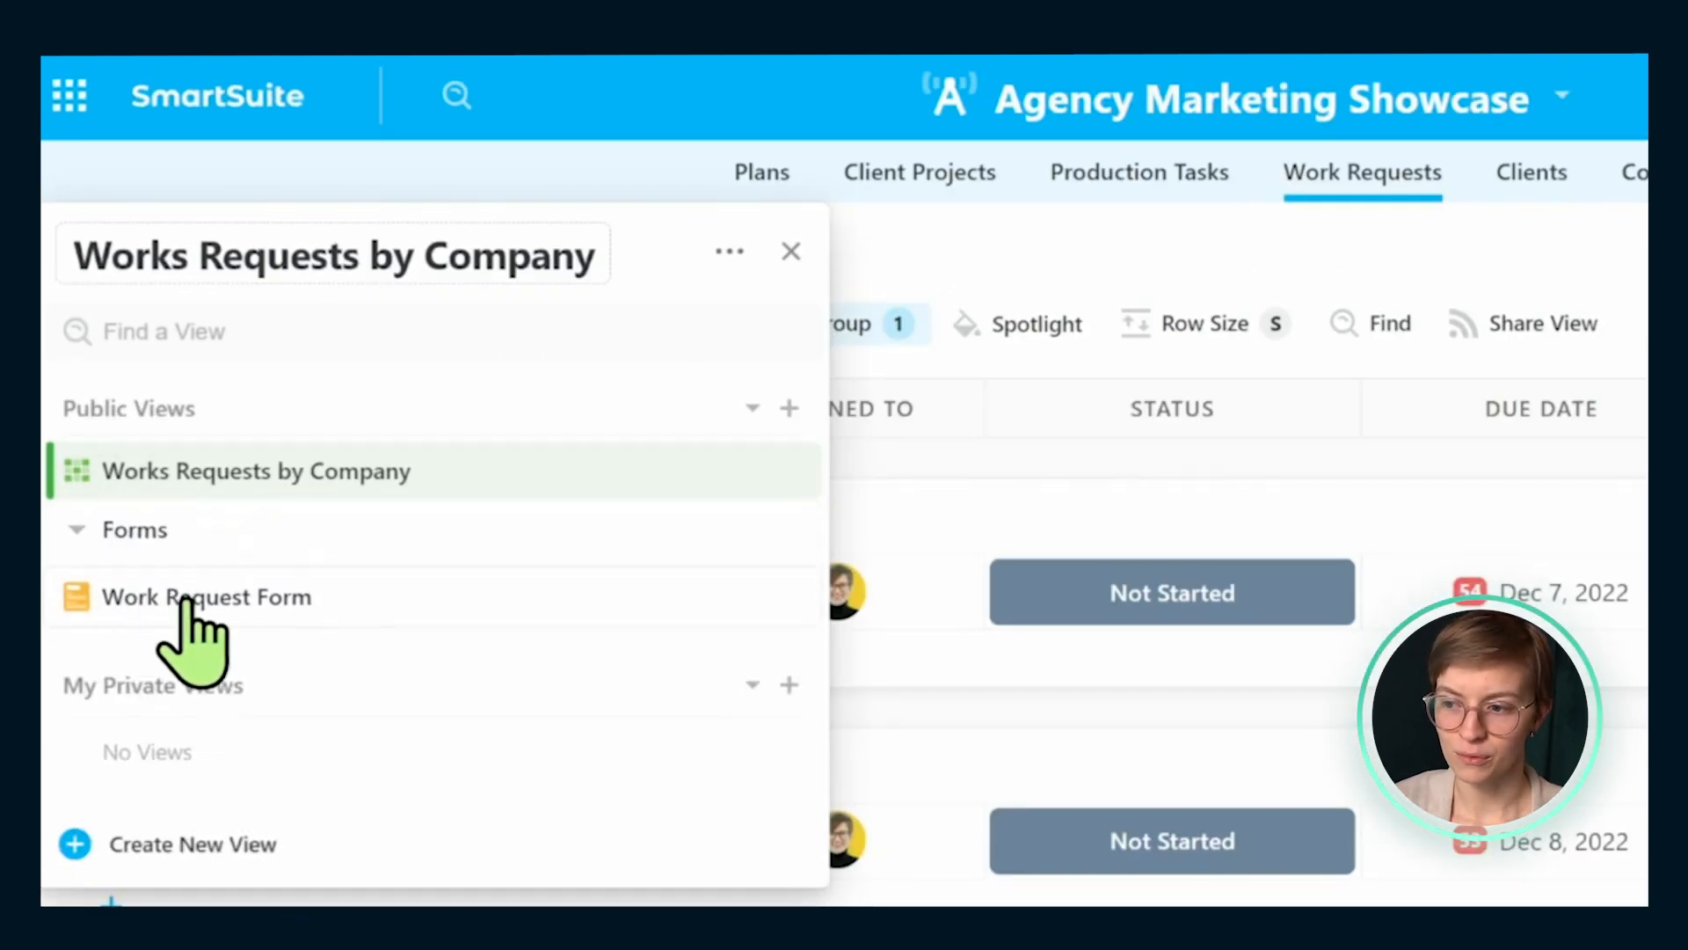
{"action": "left_click", "coordinate": [77, 530]}
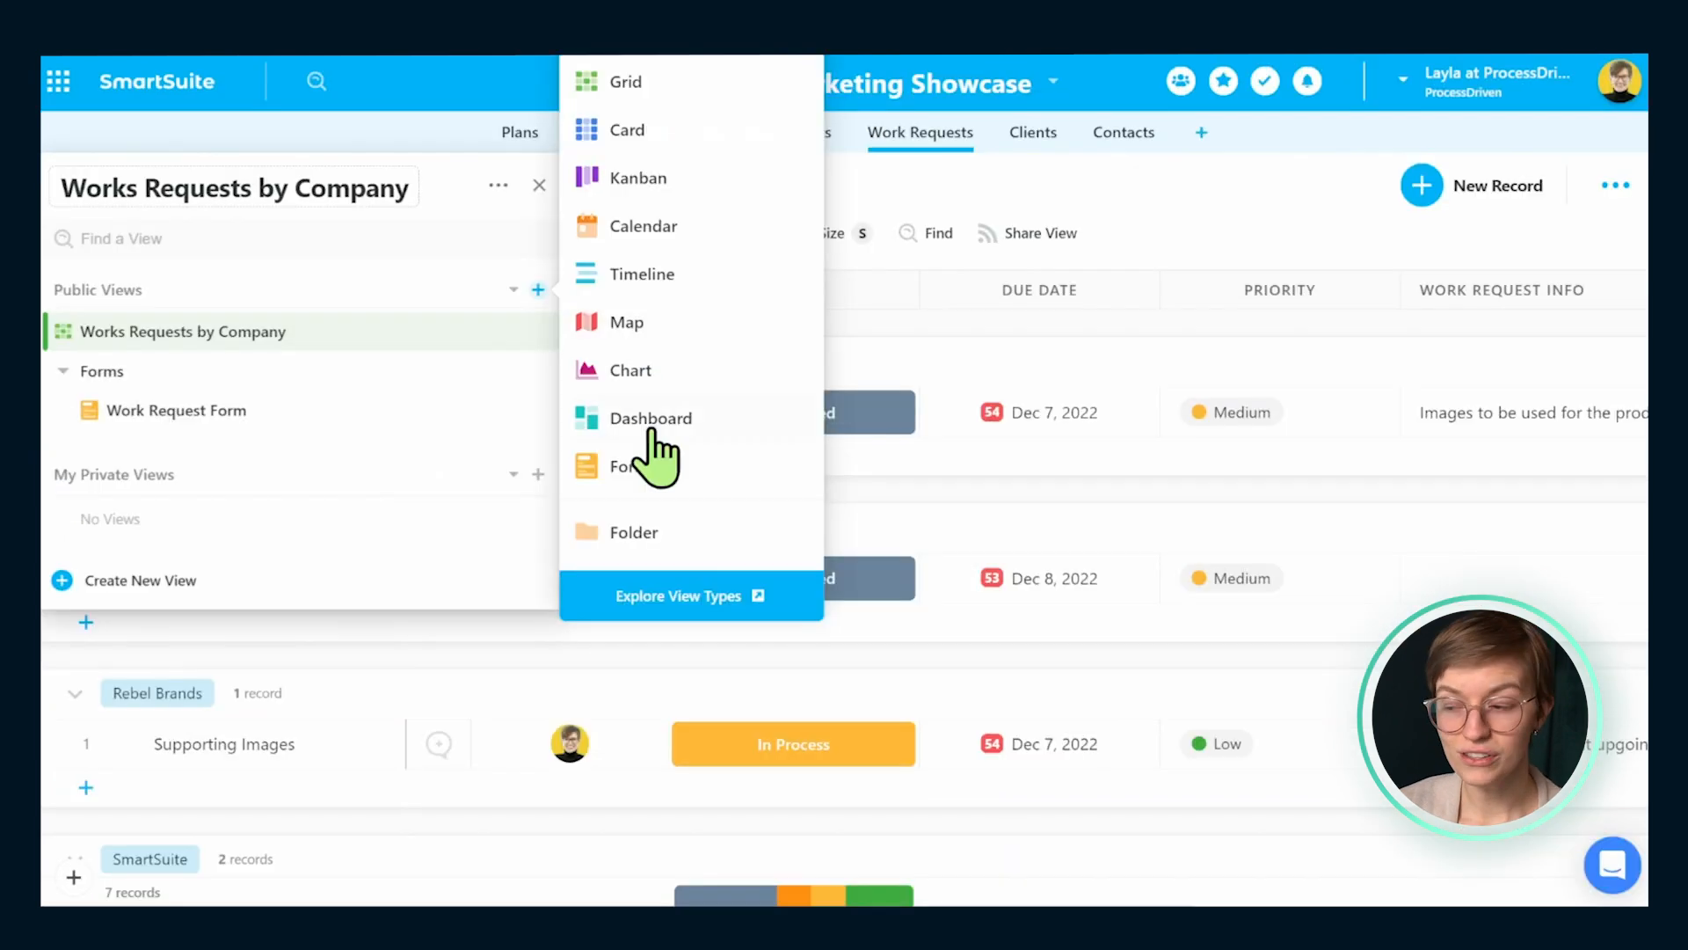
- Create a new public form view named Example
{"action": "left_click", "coordinate": [654, 472]}
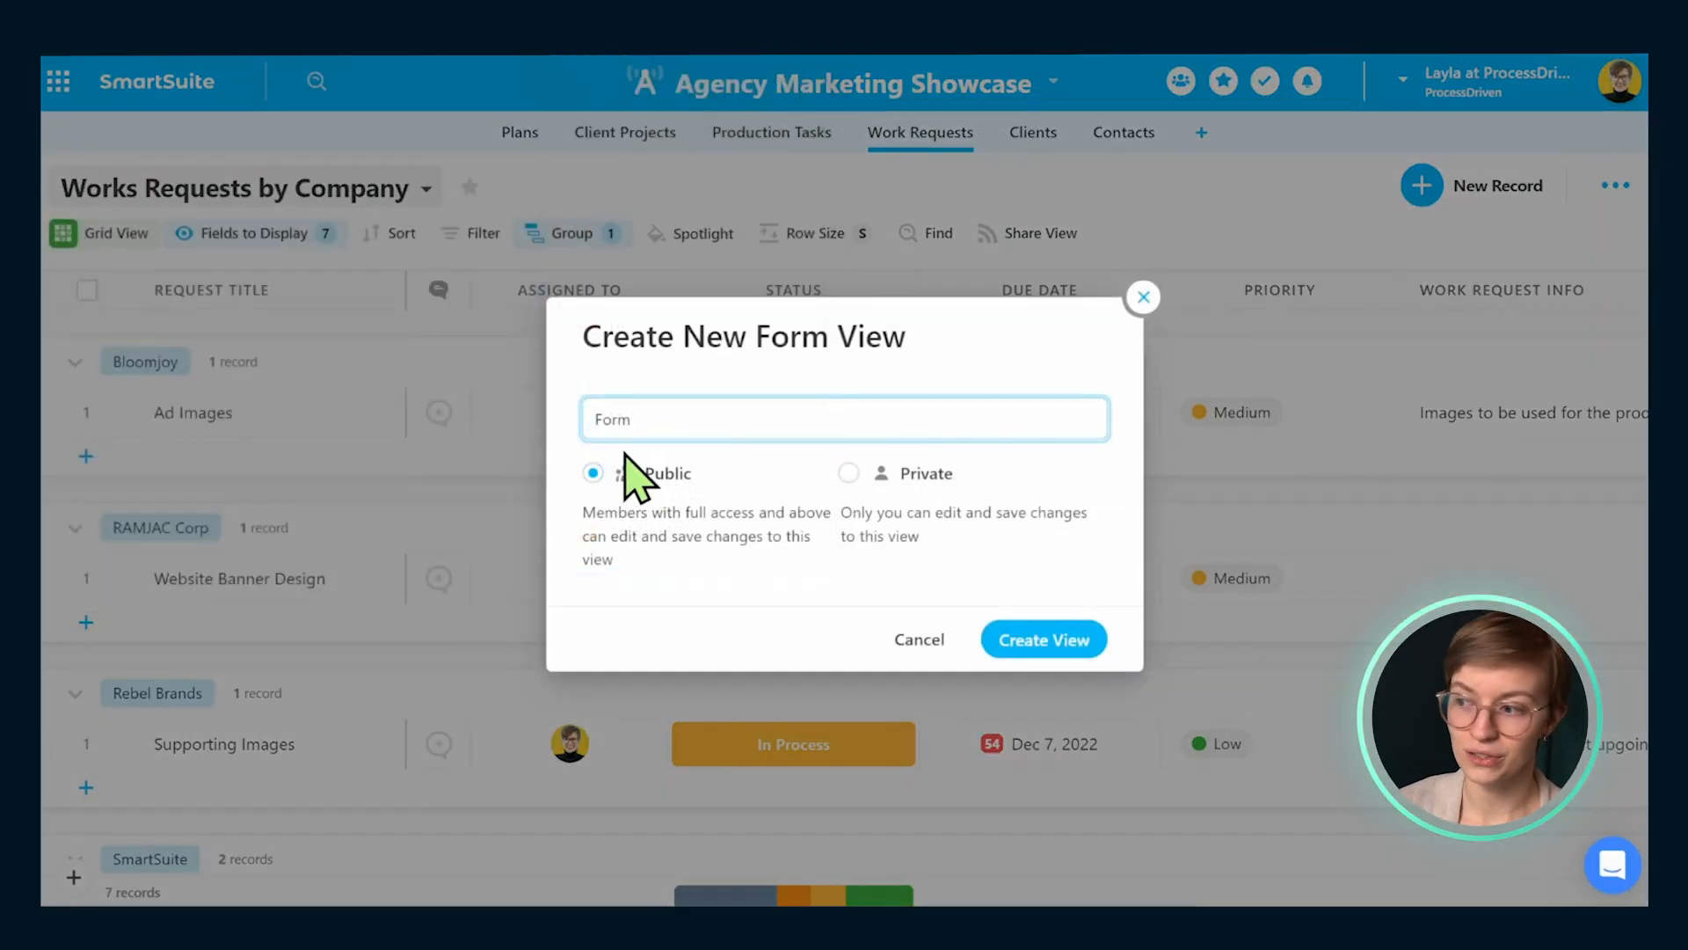
{"action": "type", "text": "Example"}
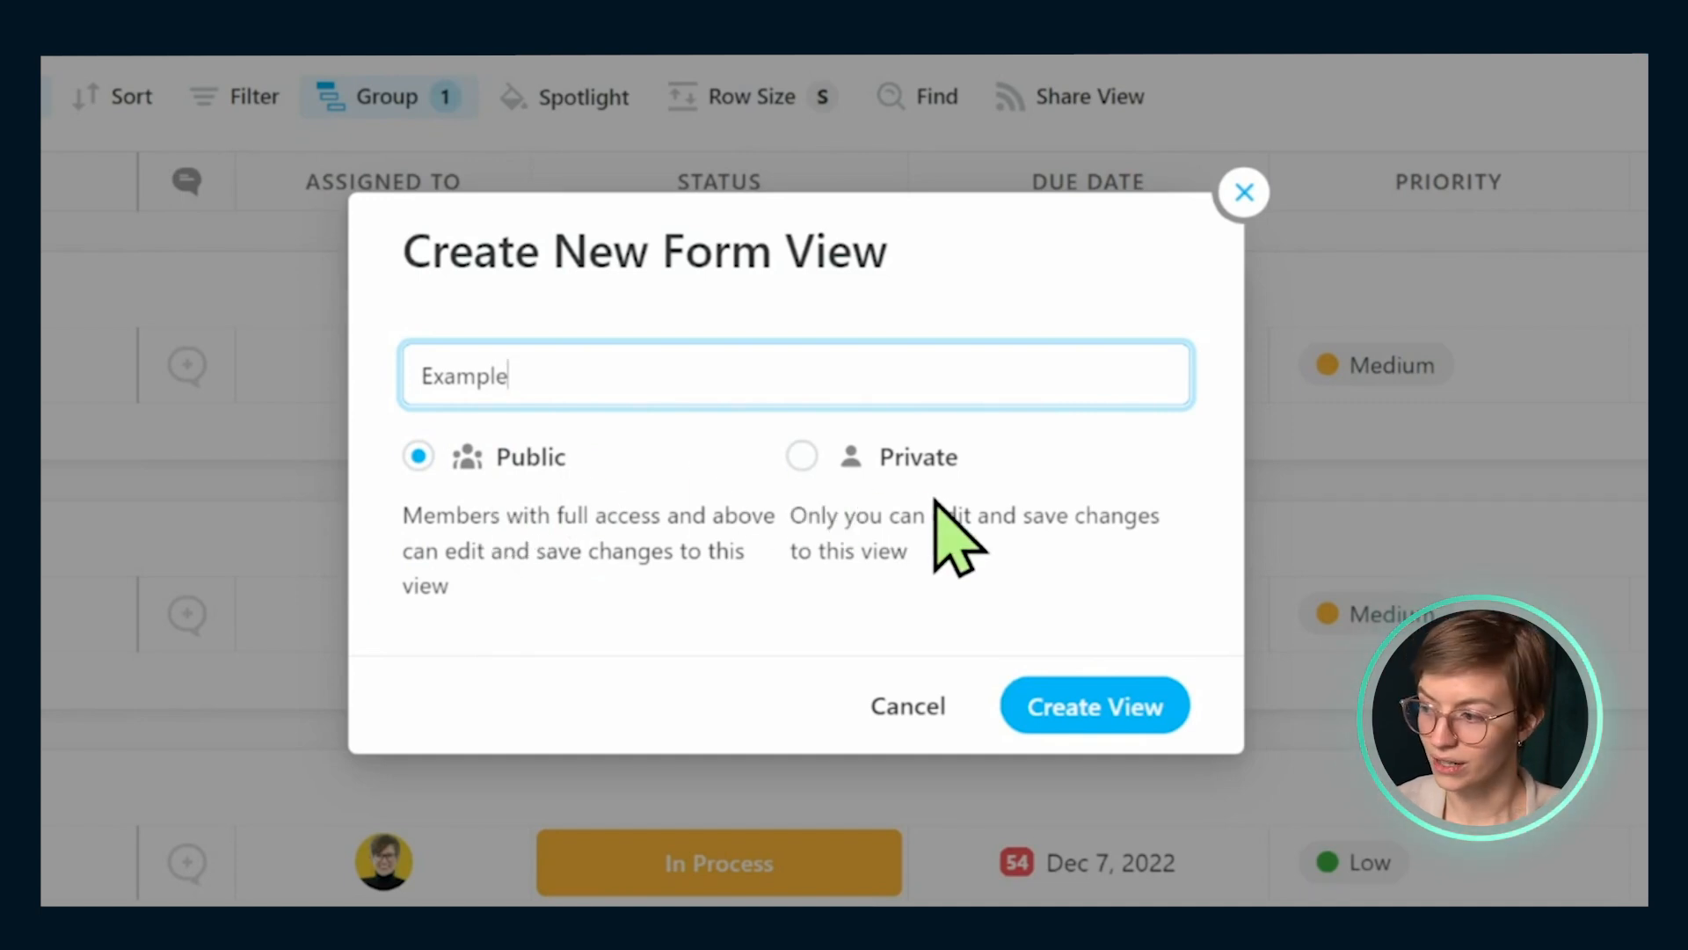
{"action": "left_click", "coordinate": [879, 469]}
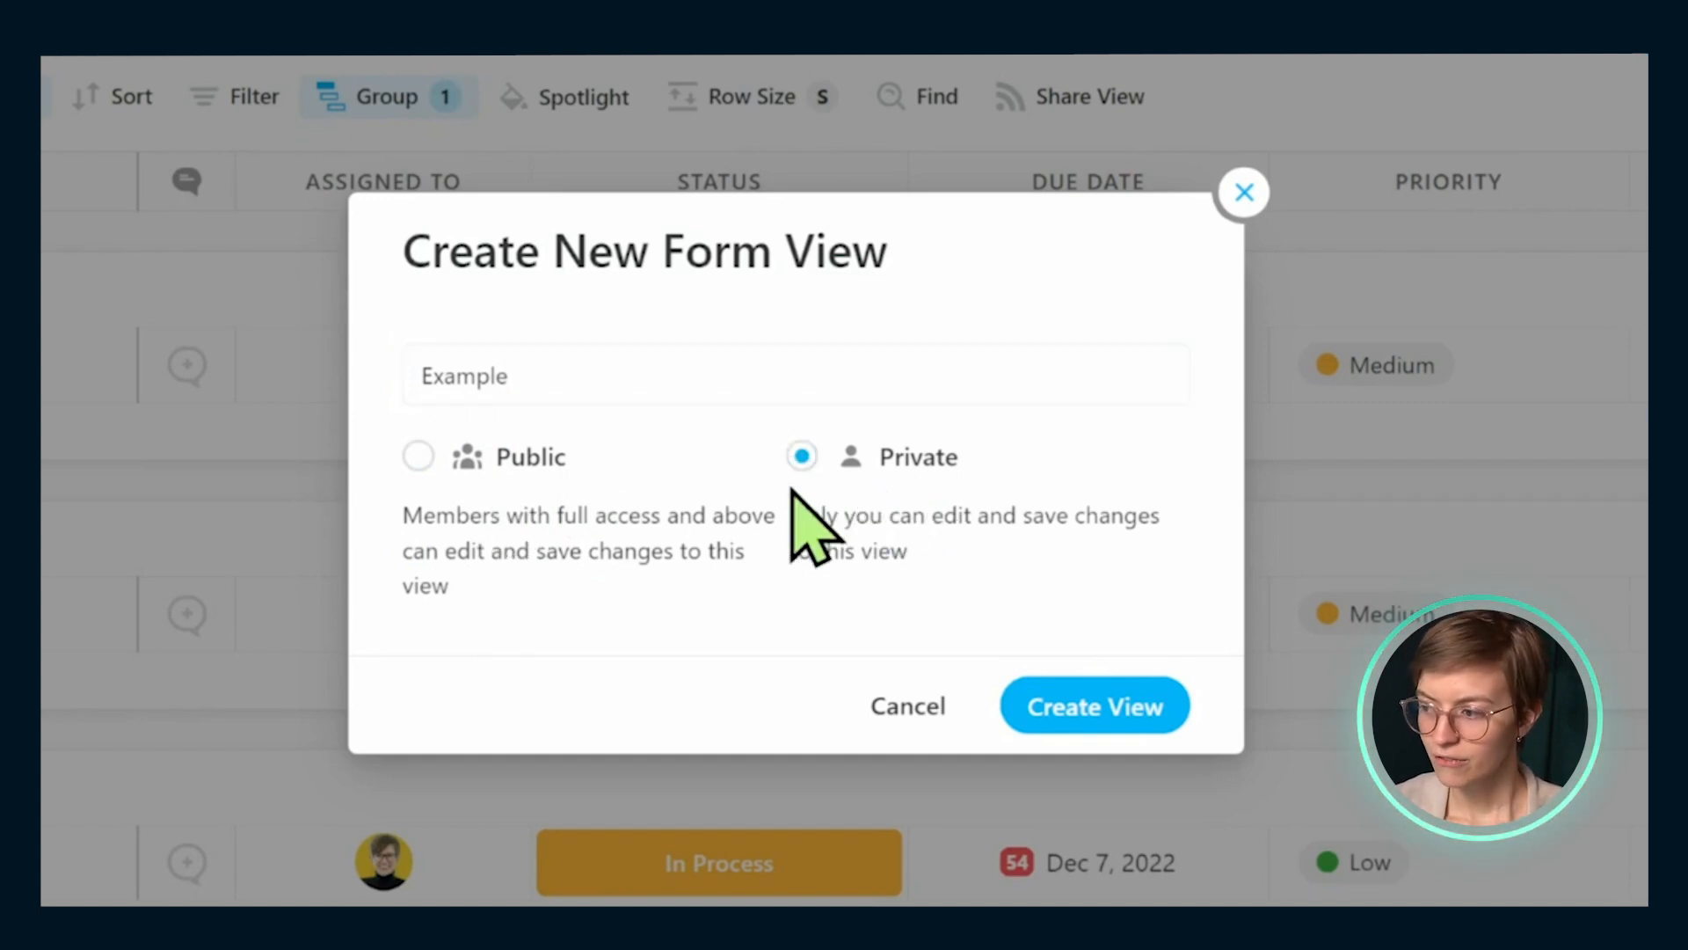
{"action": "left_click", "coordinate": [519, 470]}
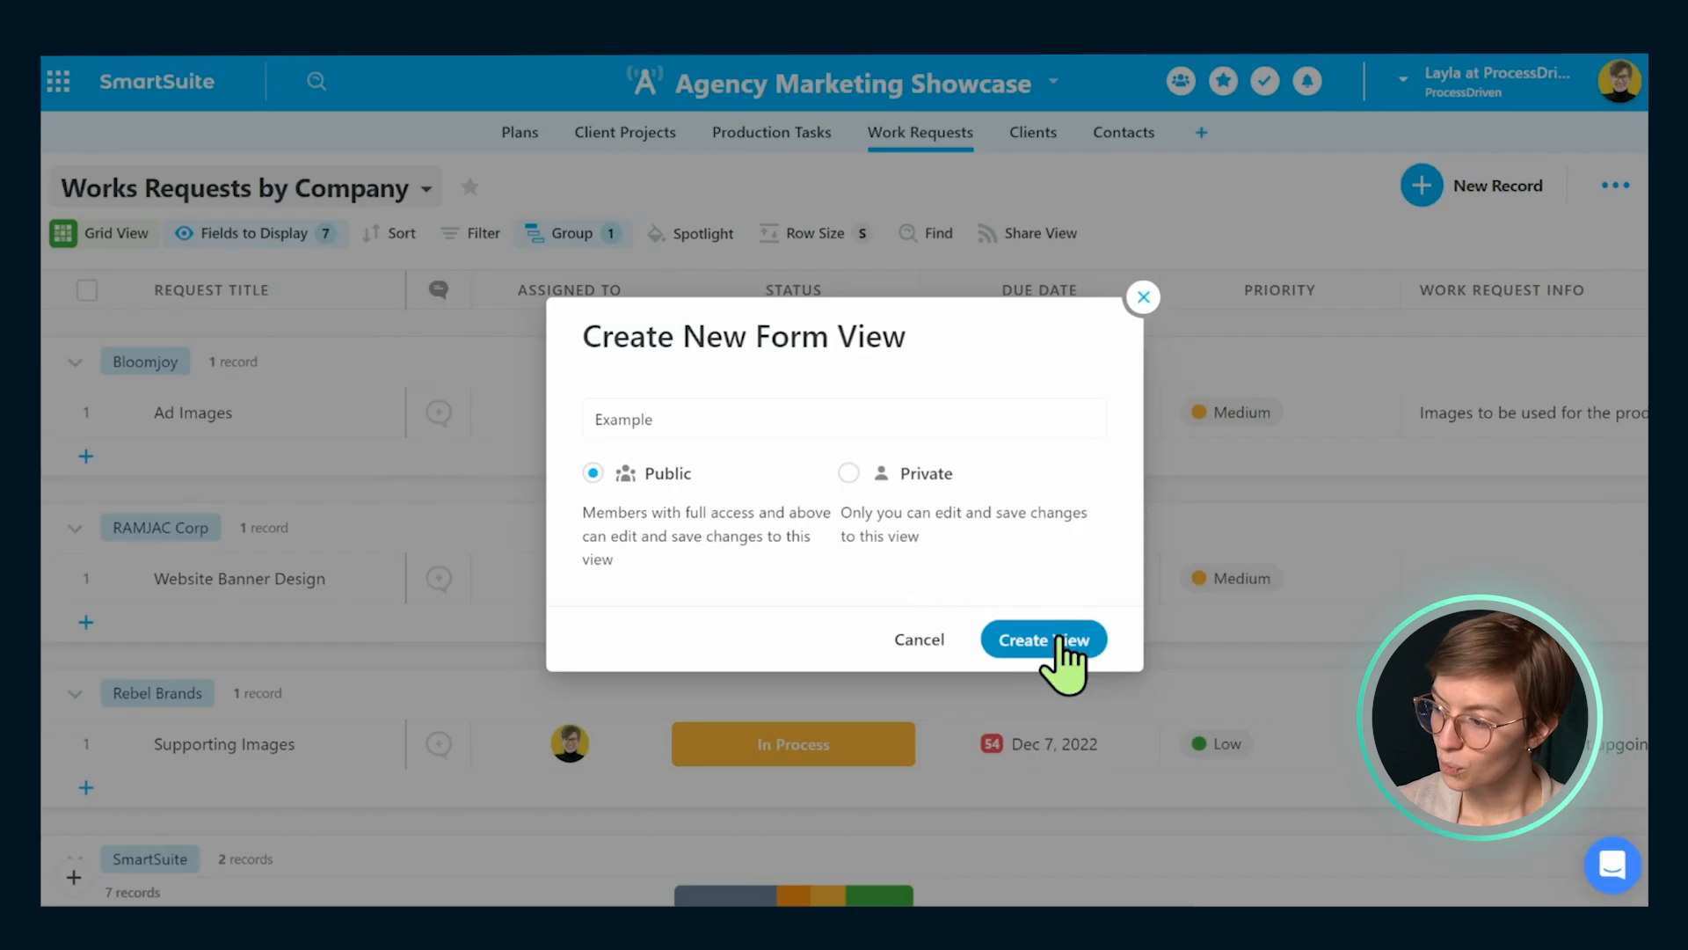
{"action": "left_click", "coordinate": [1112, 708]}
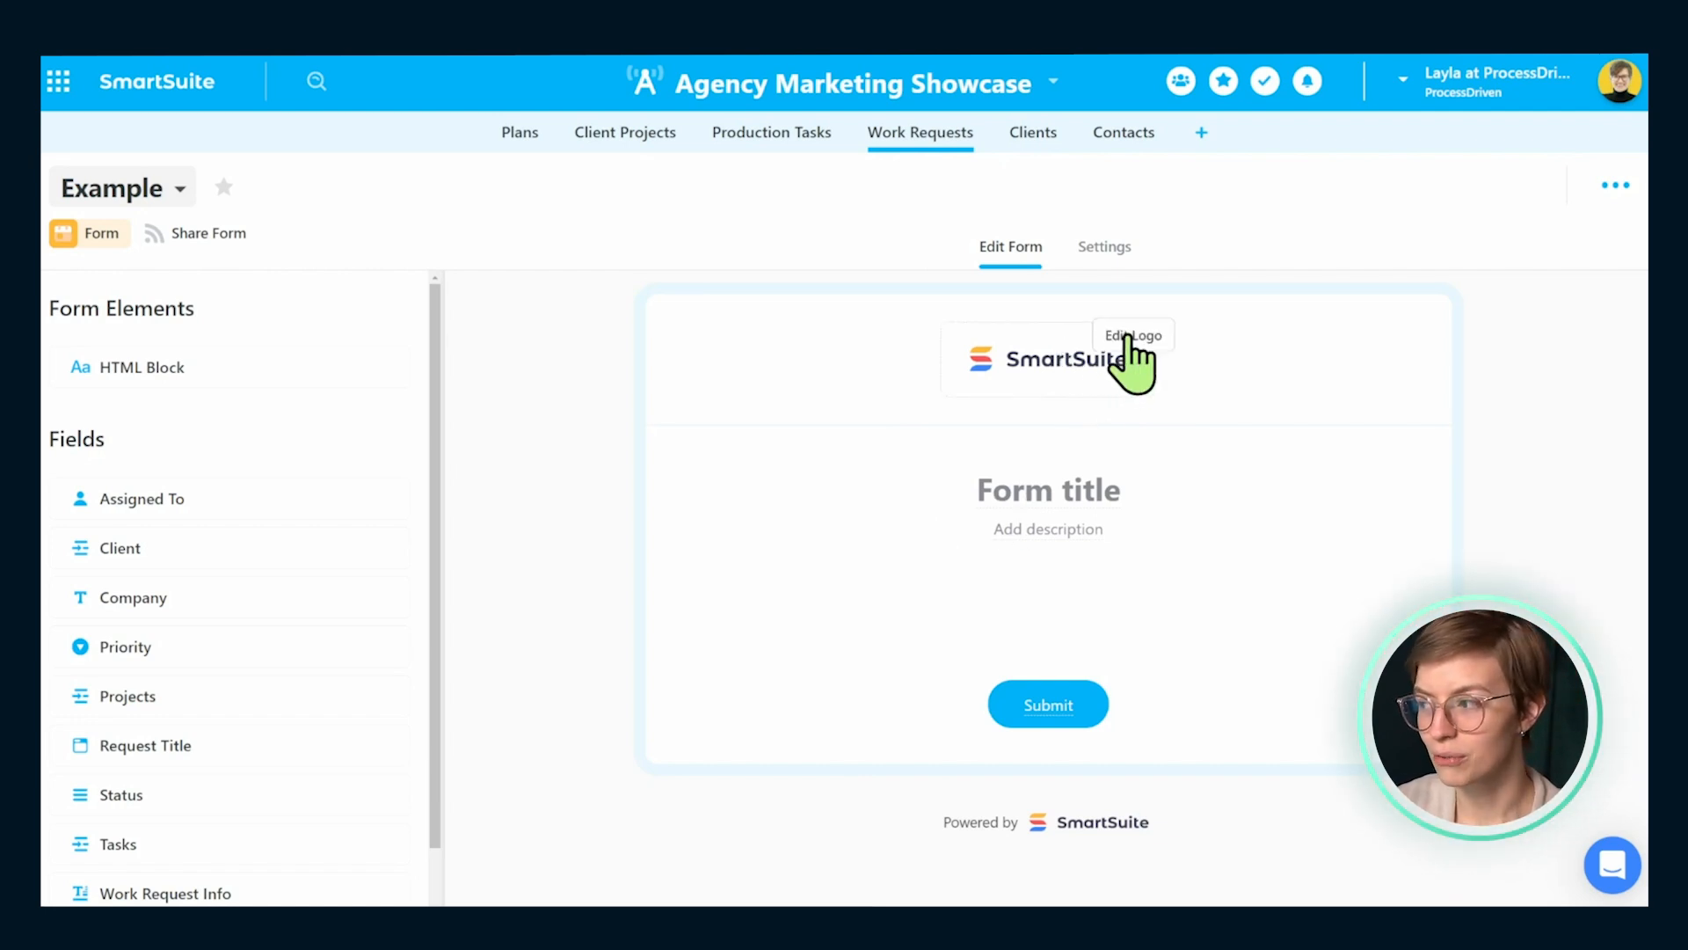
- Replace the form's SmartSuite logo by uploading the green hexagonal P logo image
{"action": "left_click", "coordinate": [1127, 338]}
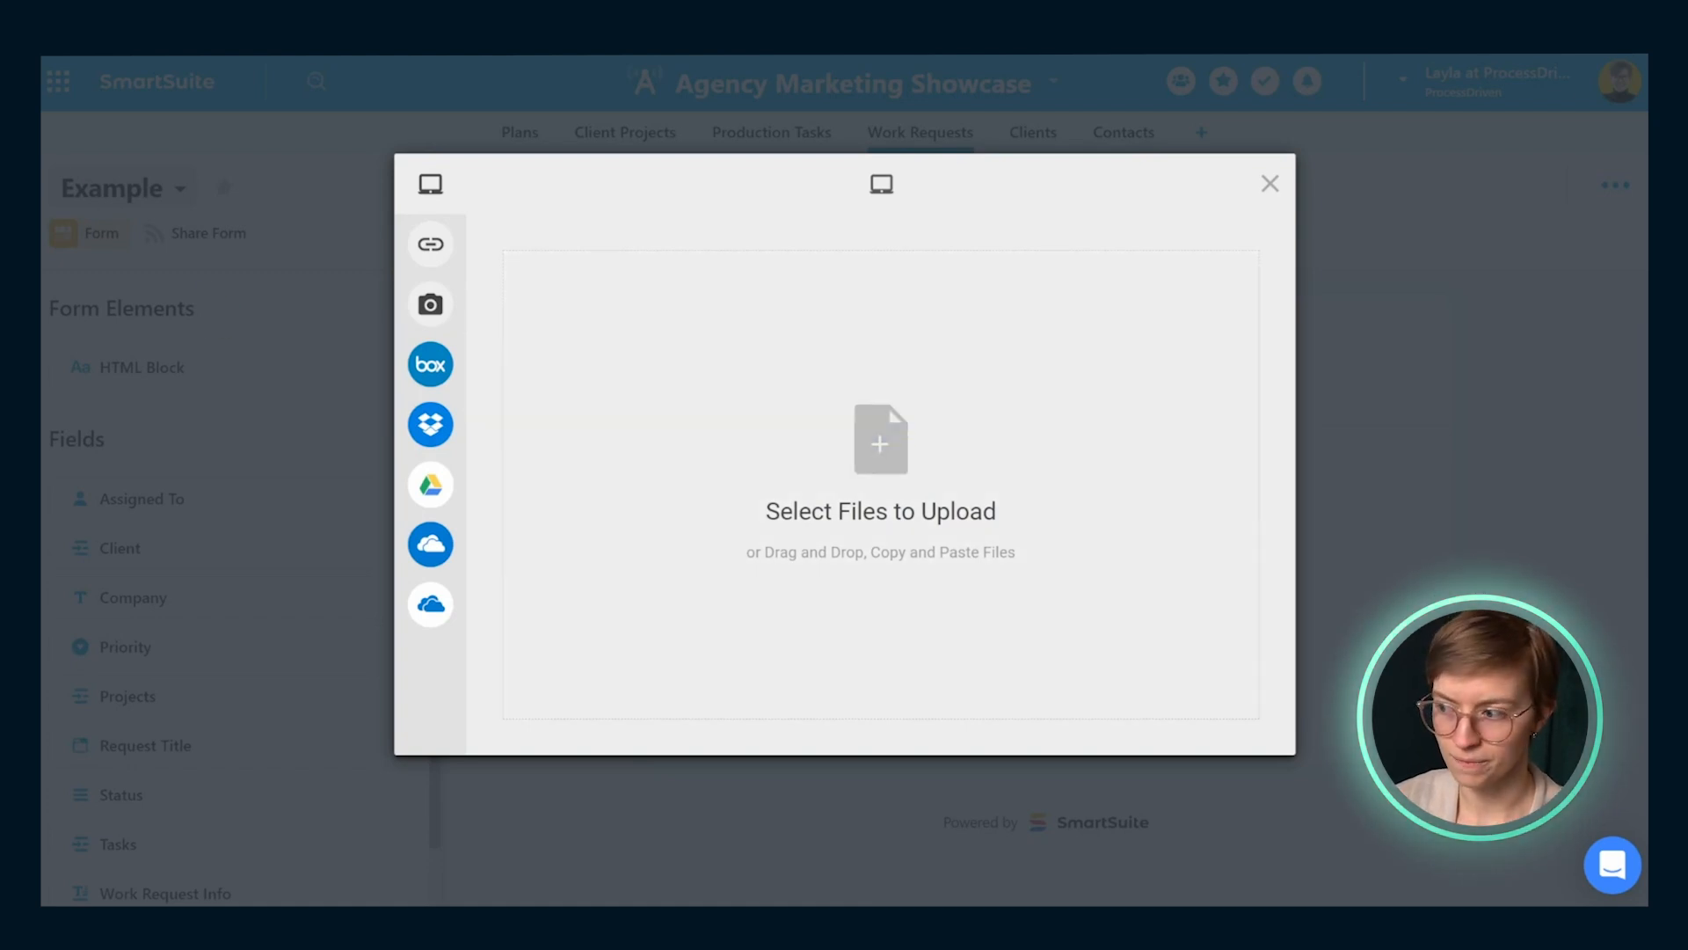
{"action": "mouse_move", "coordinate": [428, 200]}
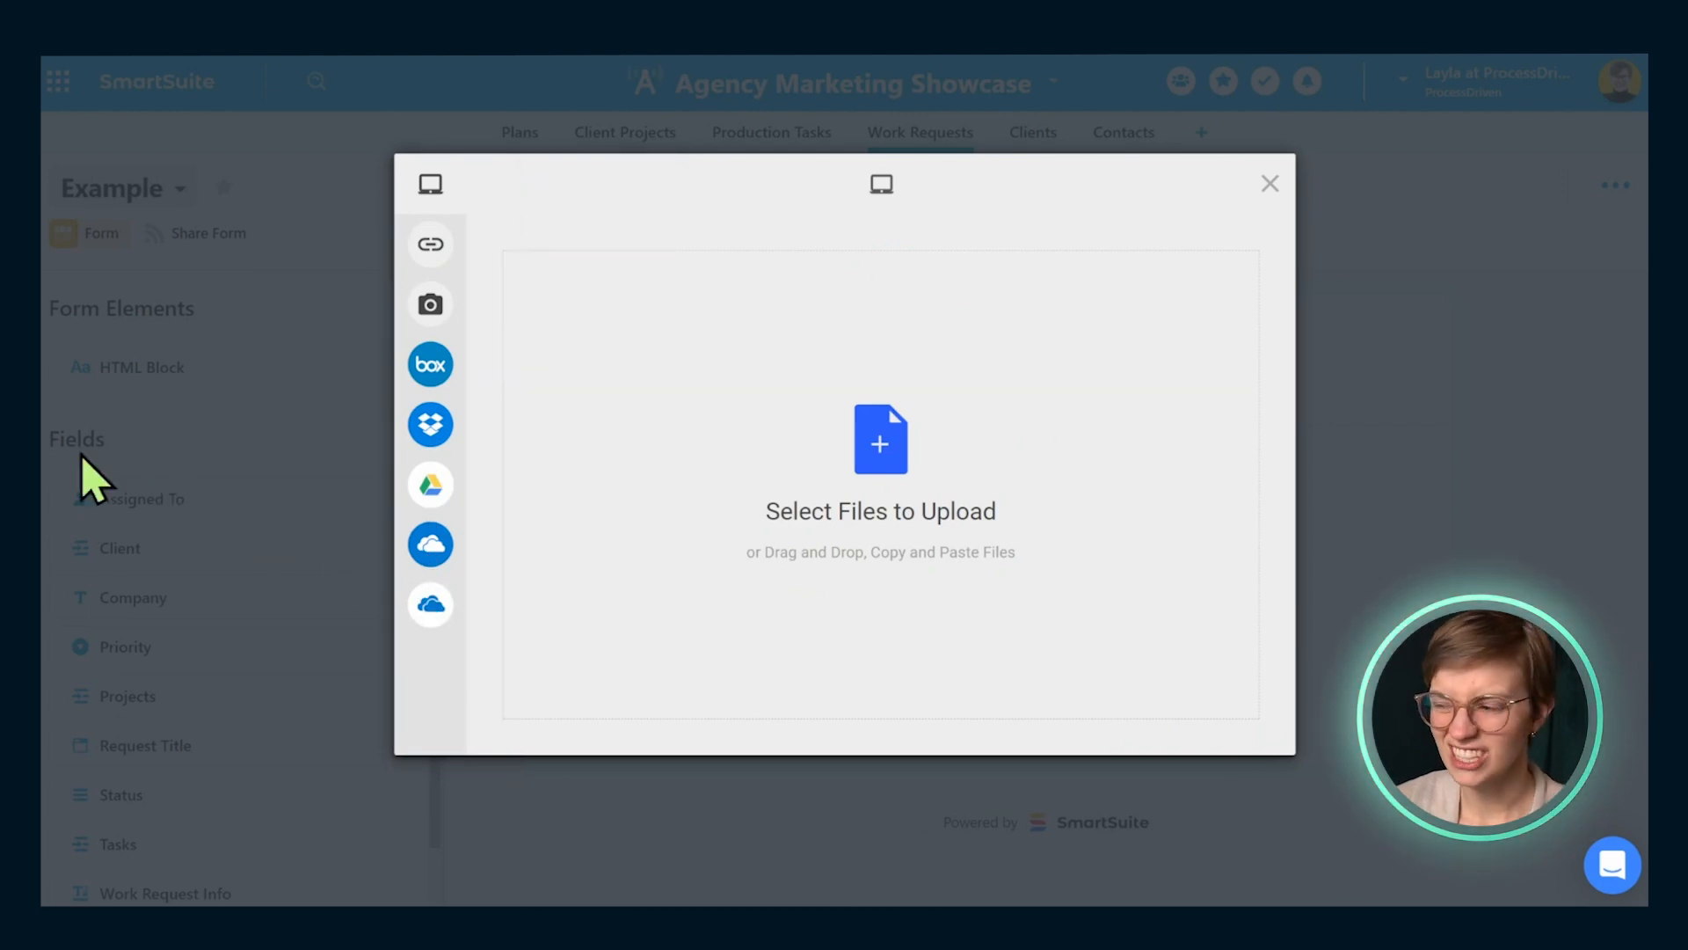
{"action": "left_click_drag", "start_coordinate": [707, 435], "coordinate": [838, 469]}
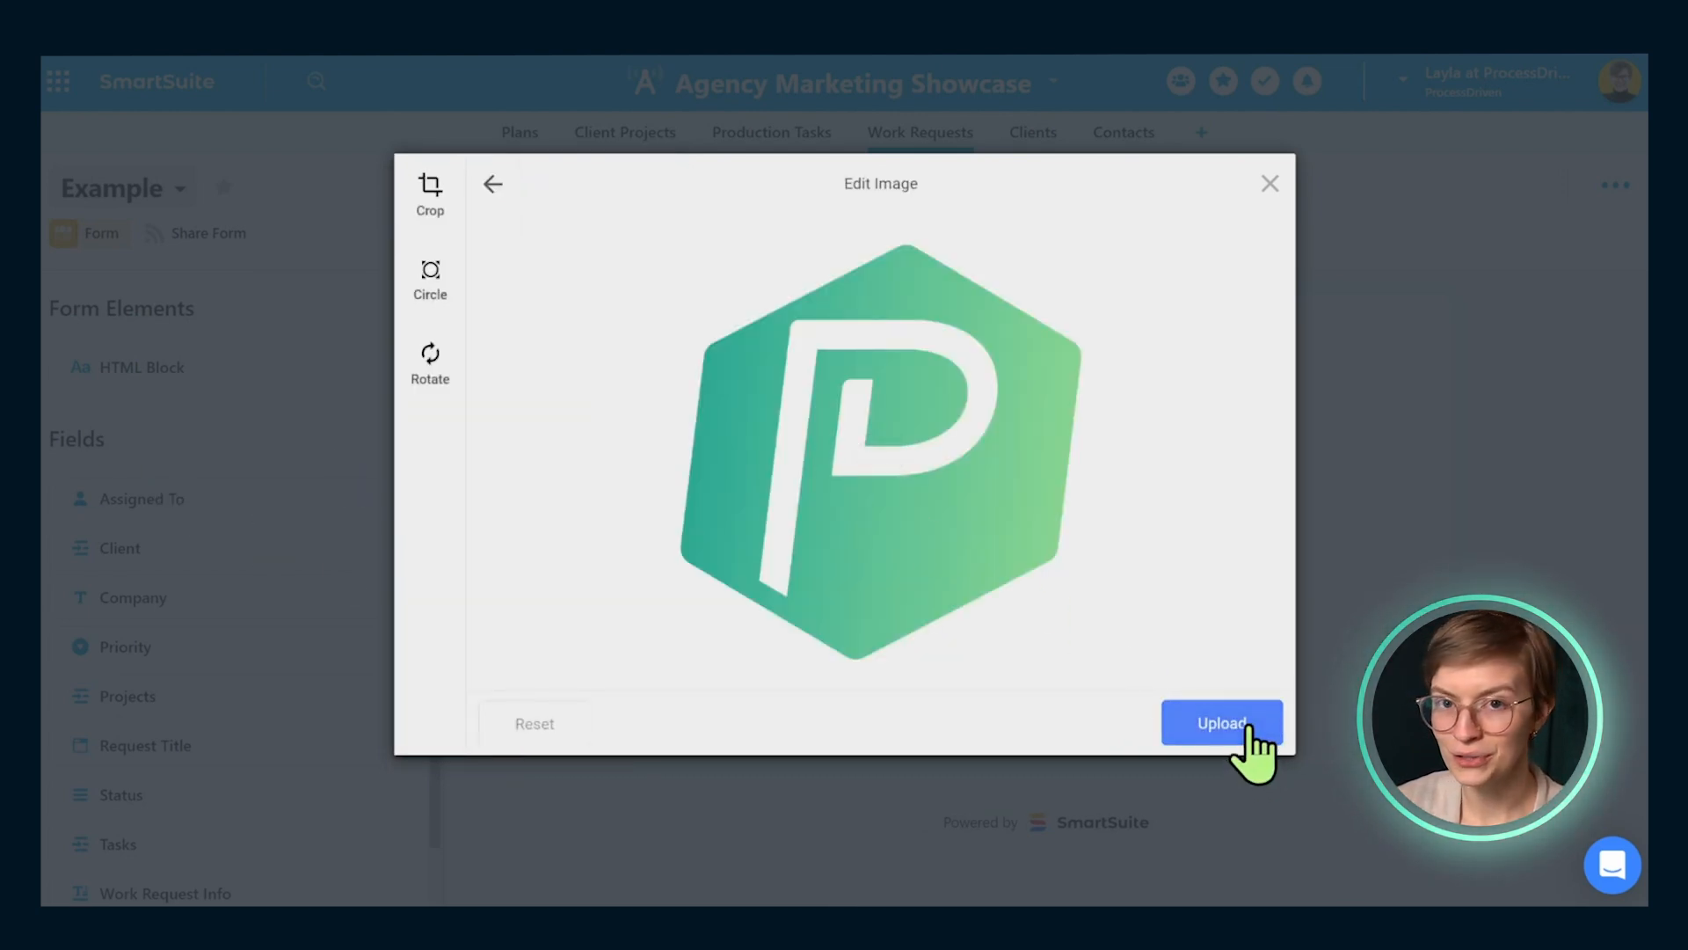
{"action": "left_click", "coordinate": [1246, 726]}
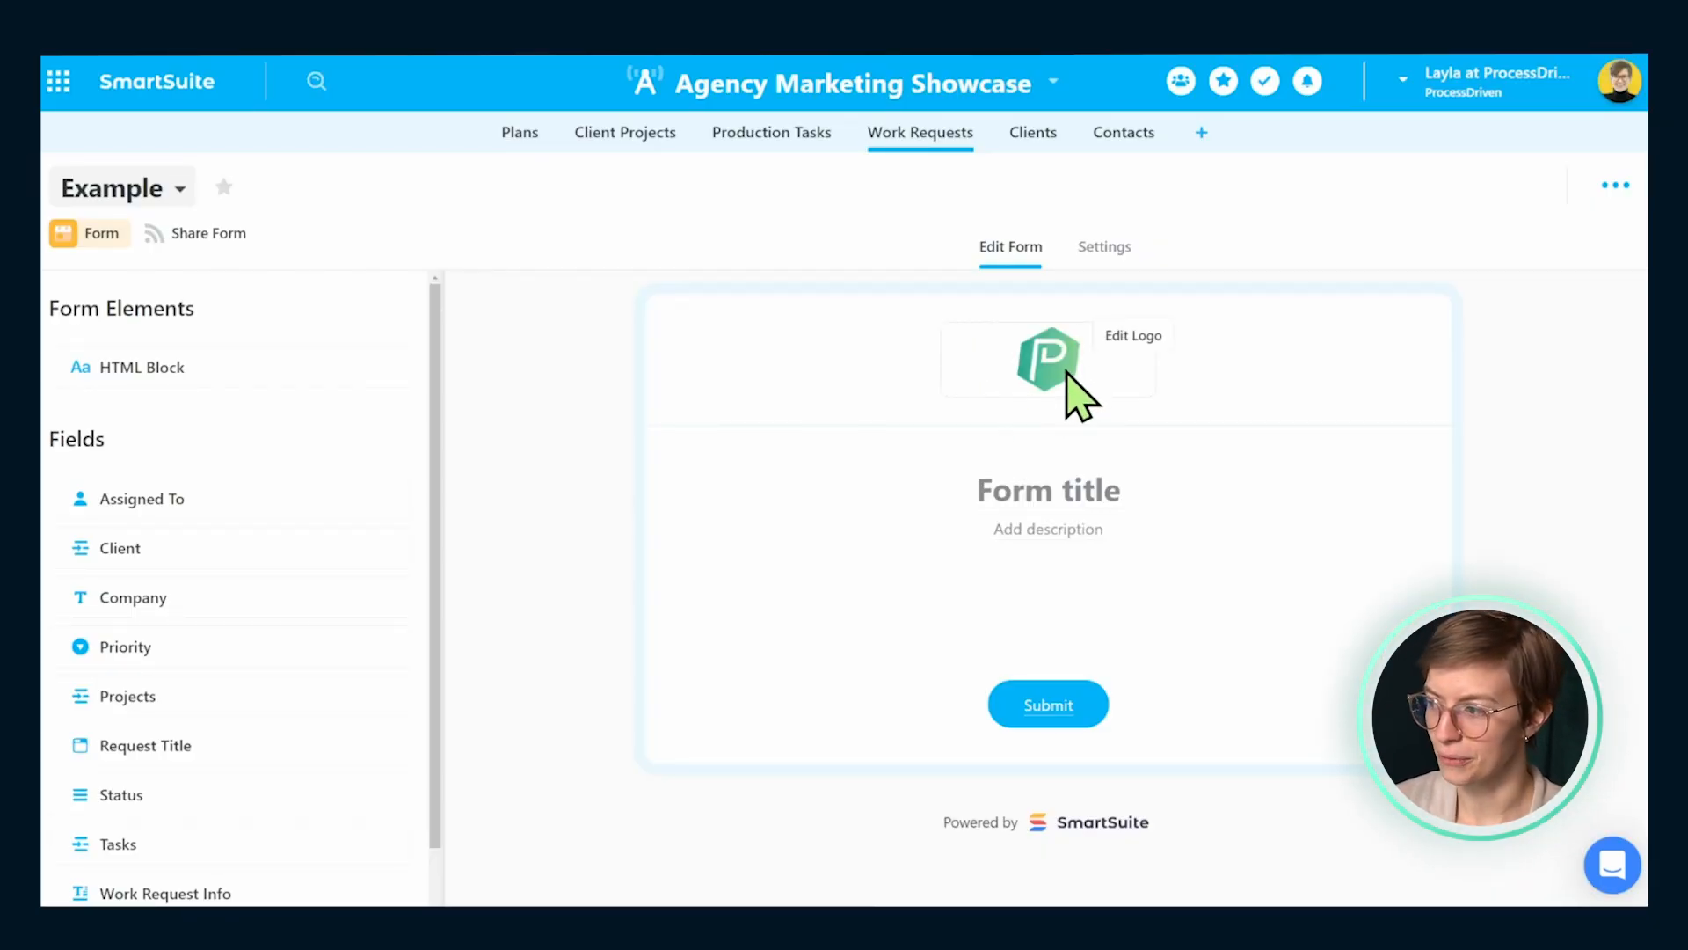
- Set the form's title to "Submit New Work Request"
{"action": "left_click", "coordinate": [1063, 490]}
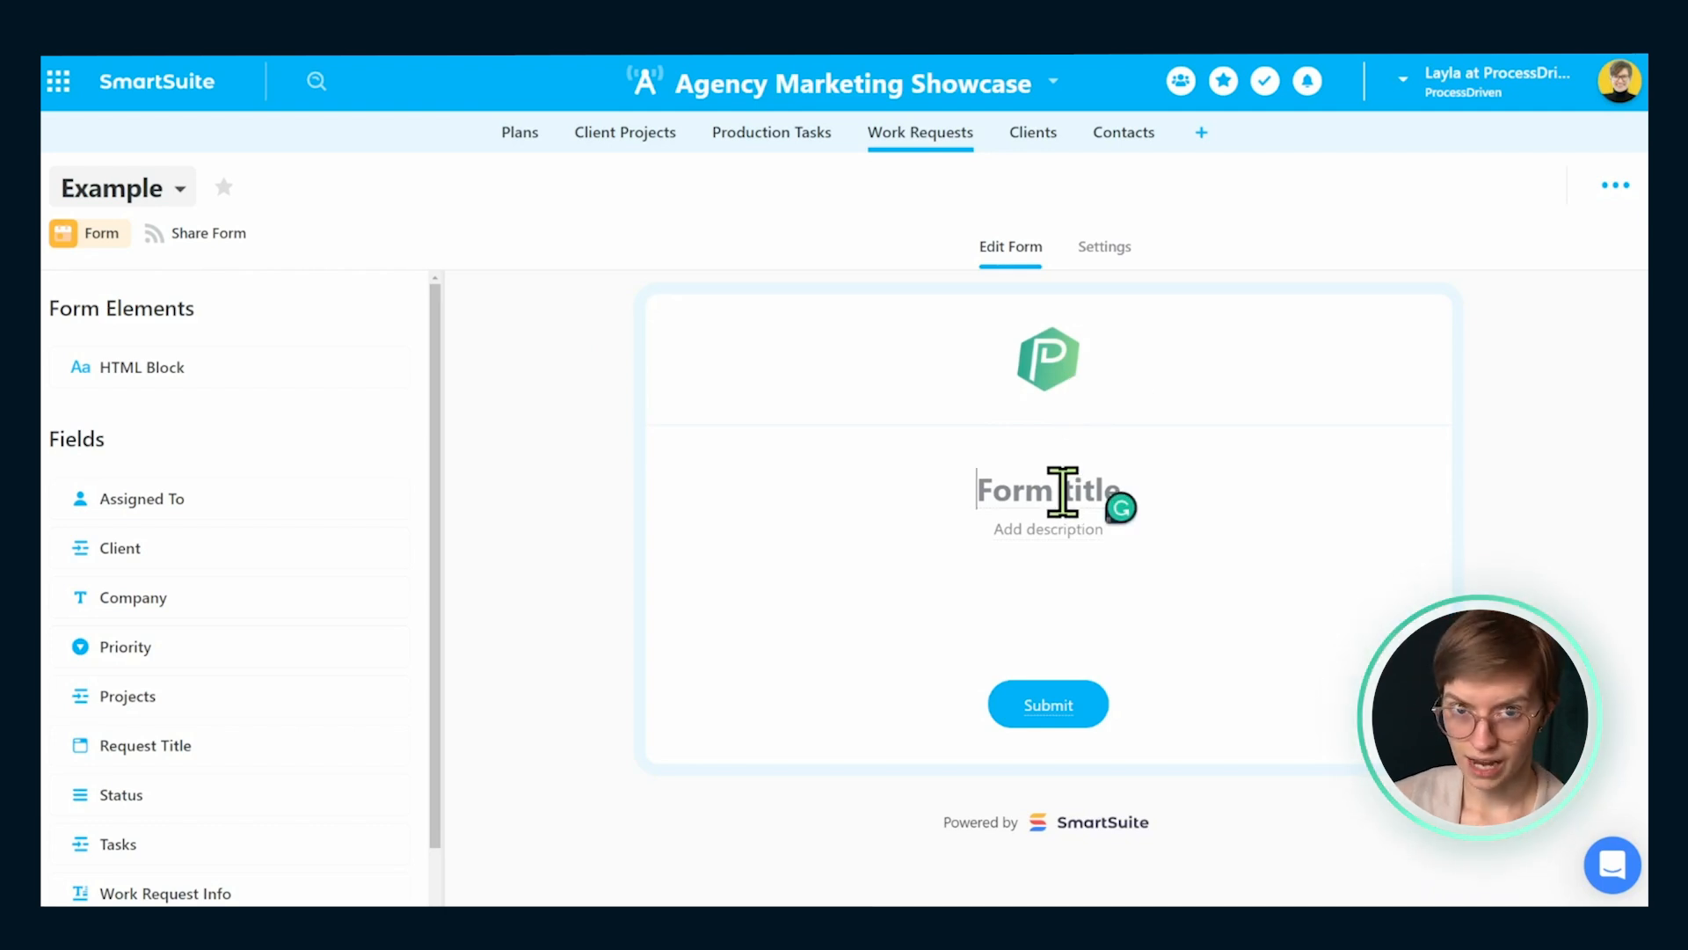
{"action": "type", "text": "New Work Request"}
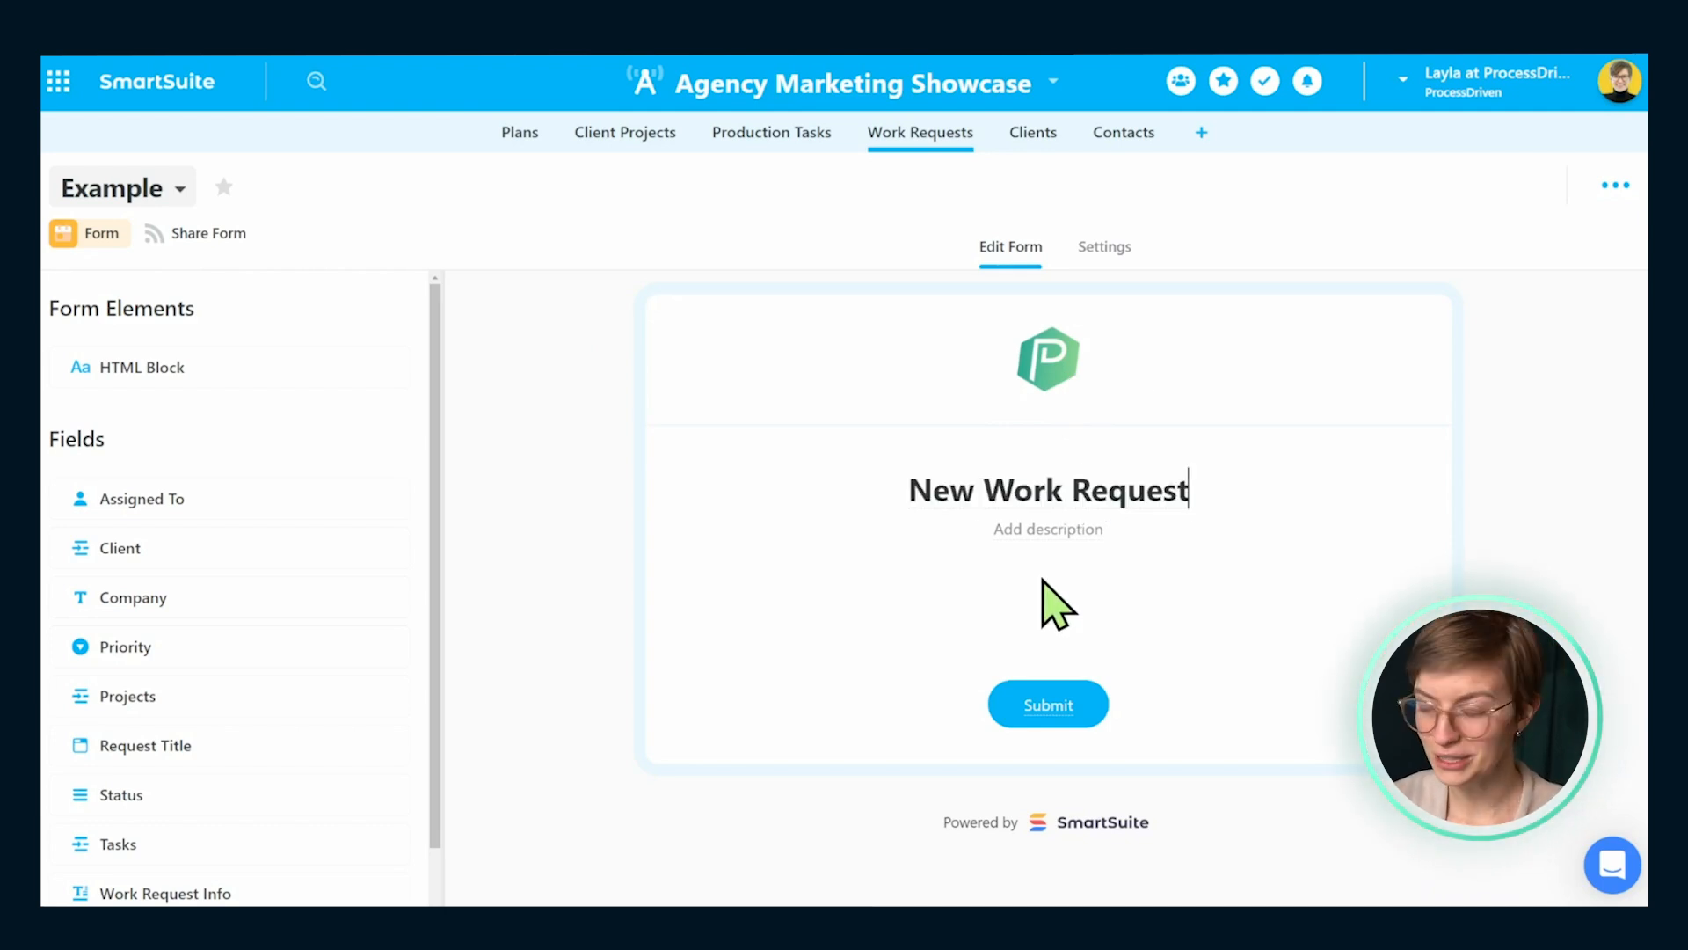
{"action": "triple_click", "coordinate": [959, 488]}
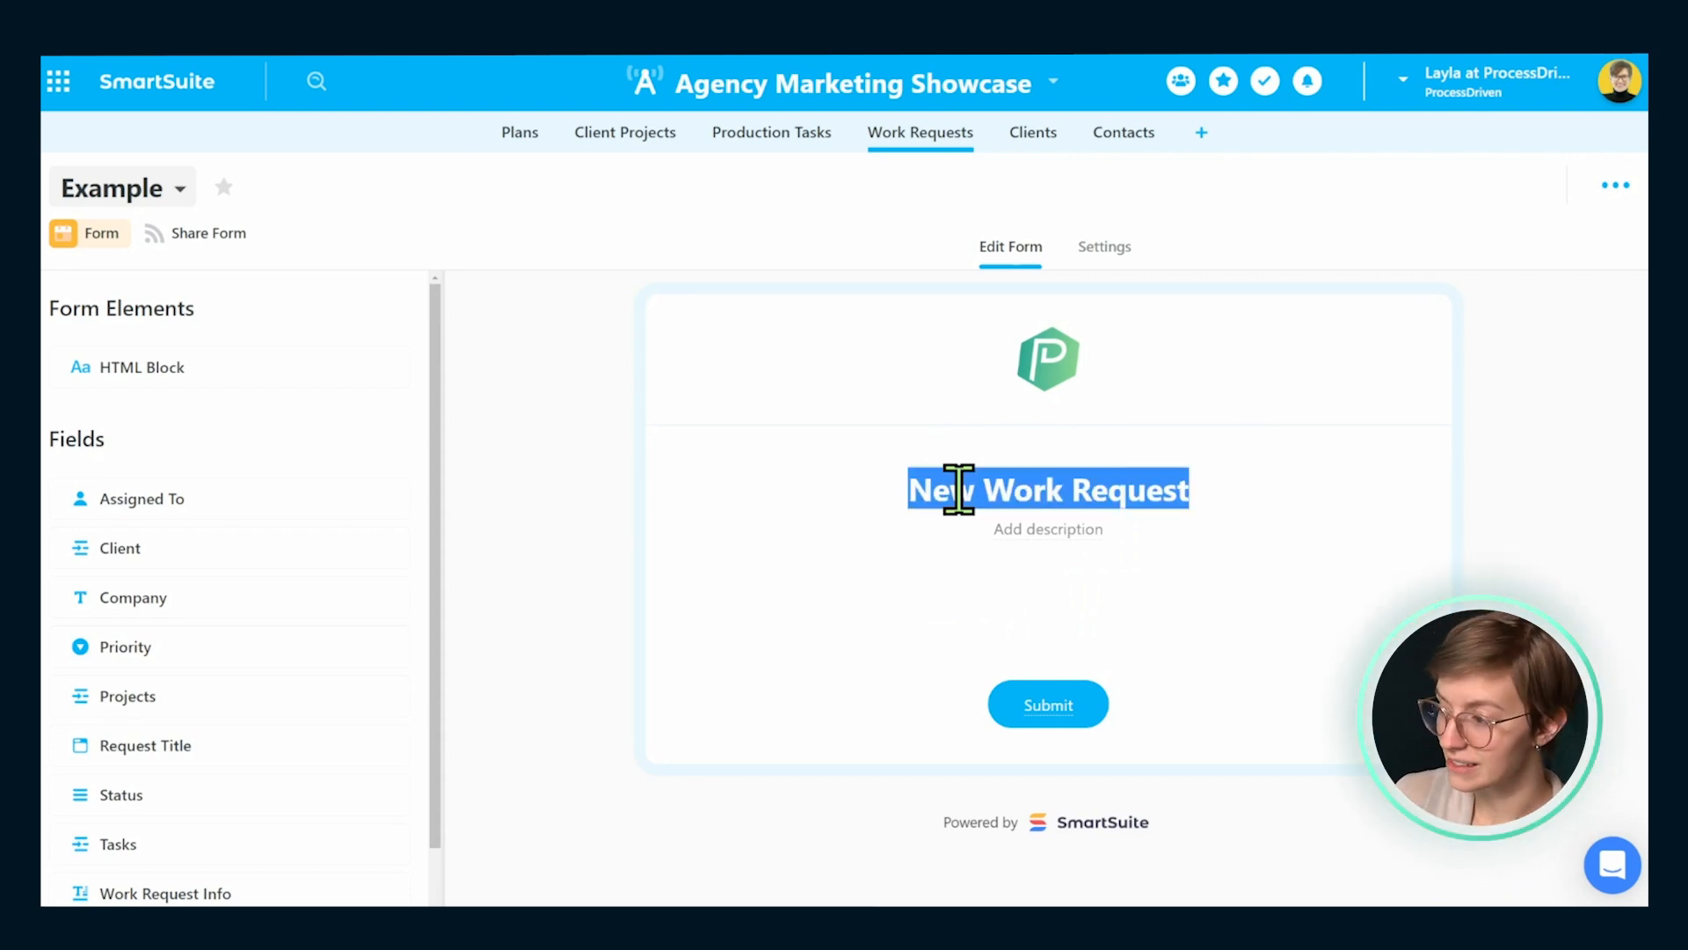
{"action": "type", "text": "Have something you need?"}
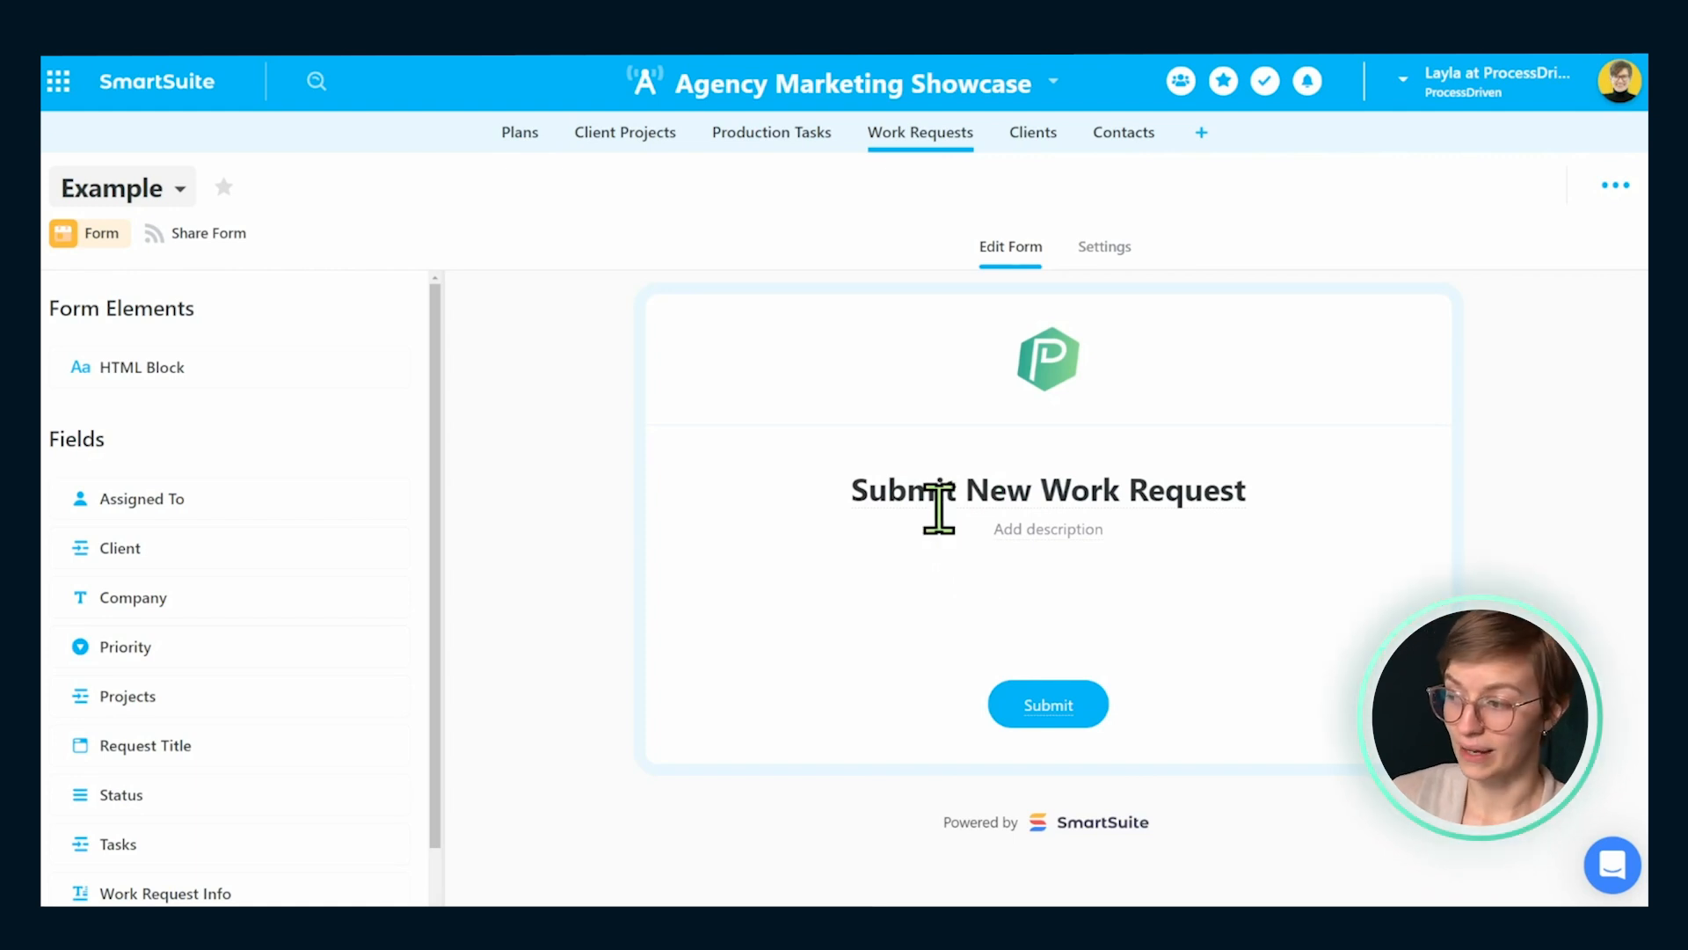
{"action": "left_click_drag", "start_coordinate": [852, 489], "coordinate": [1254, 498]}
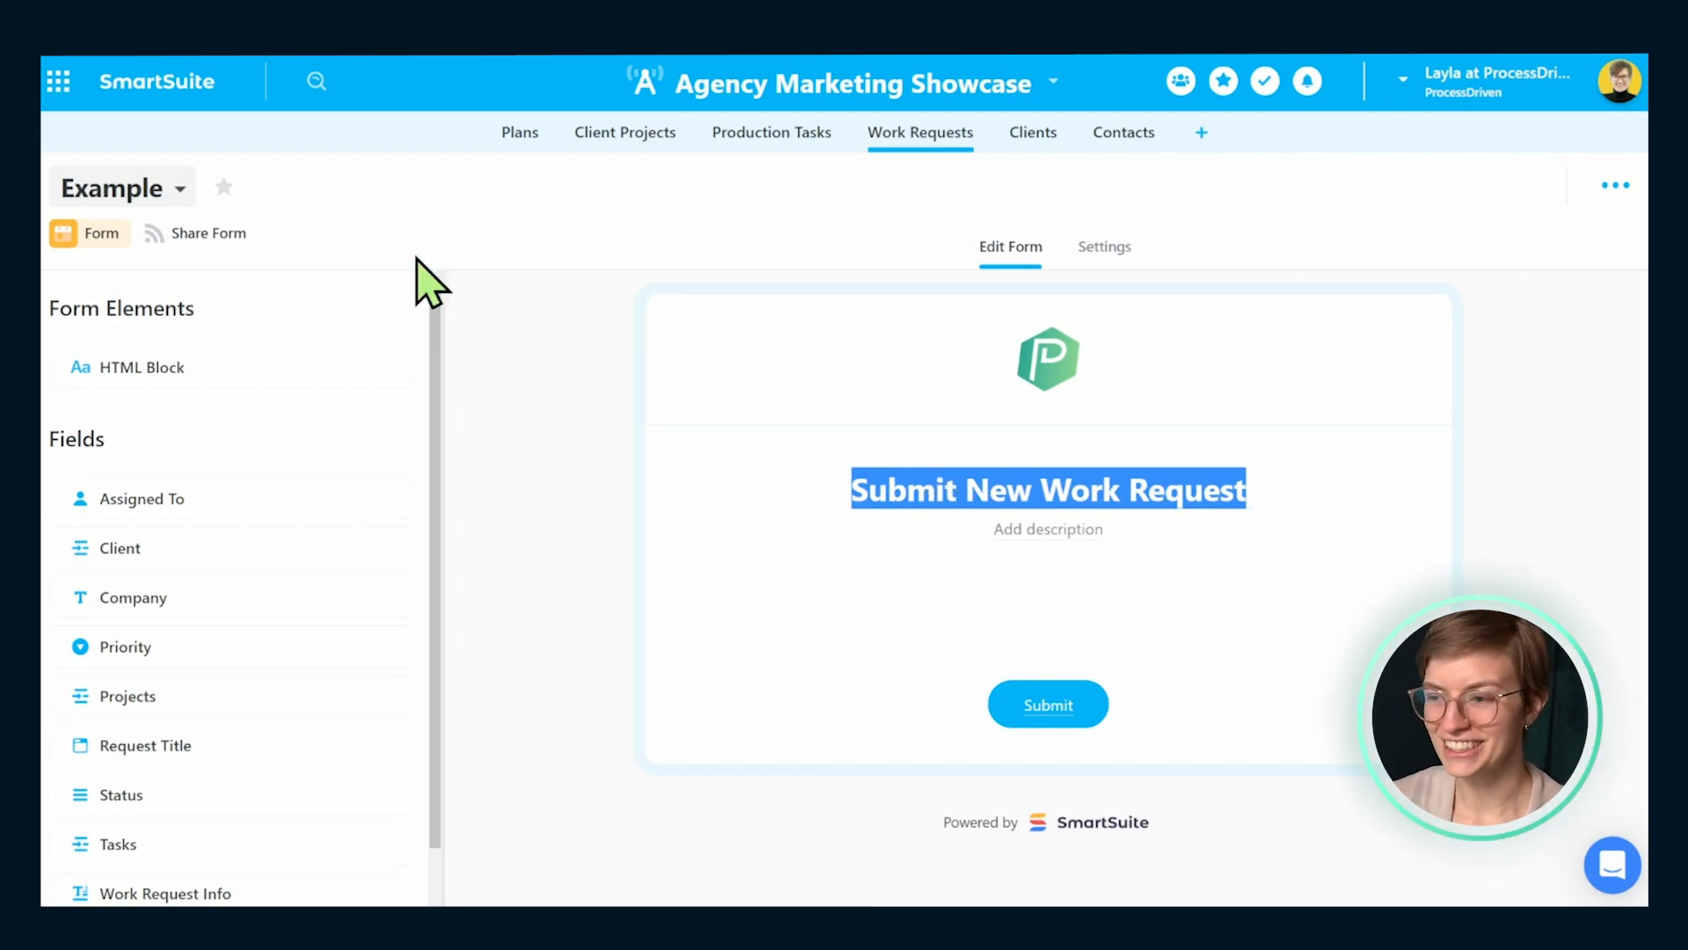
- Rename the Example view to Client Requests and move it into the Forms folder
{"action": "left_click", "coordinate": [116, 188]}
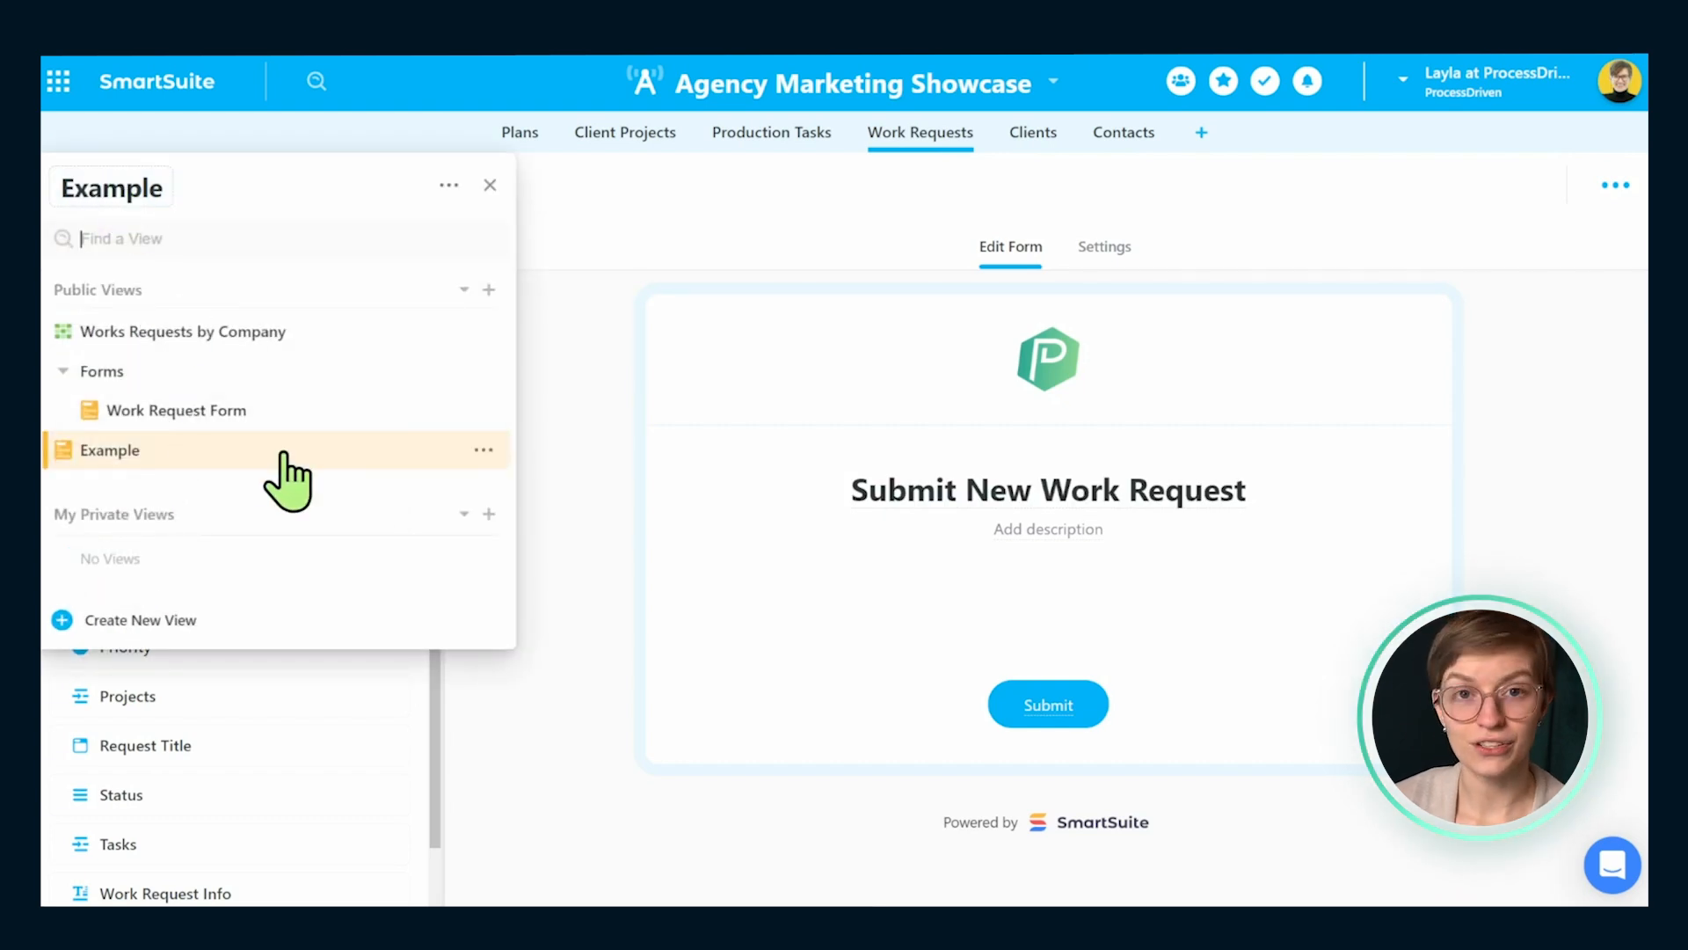
{"action": "left_click", "coordinate": [483, 450]}
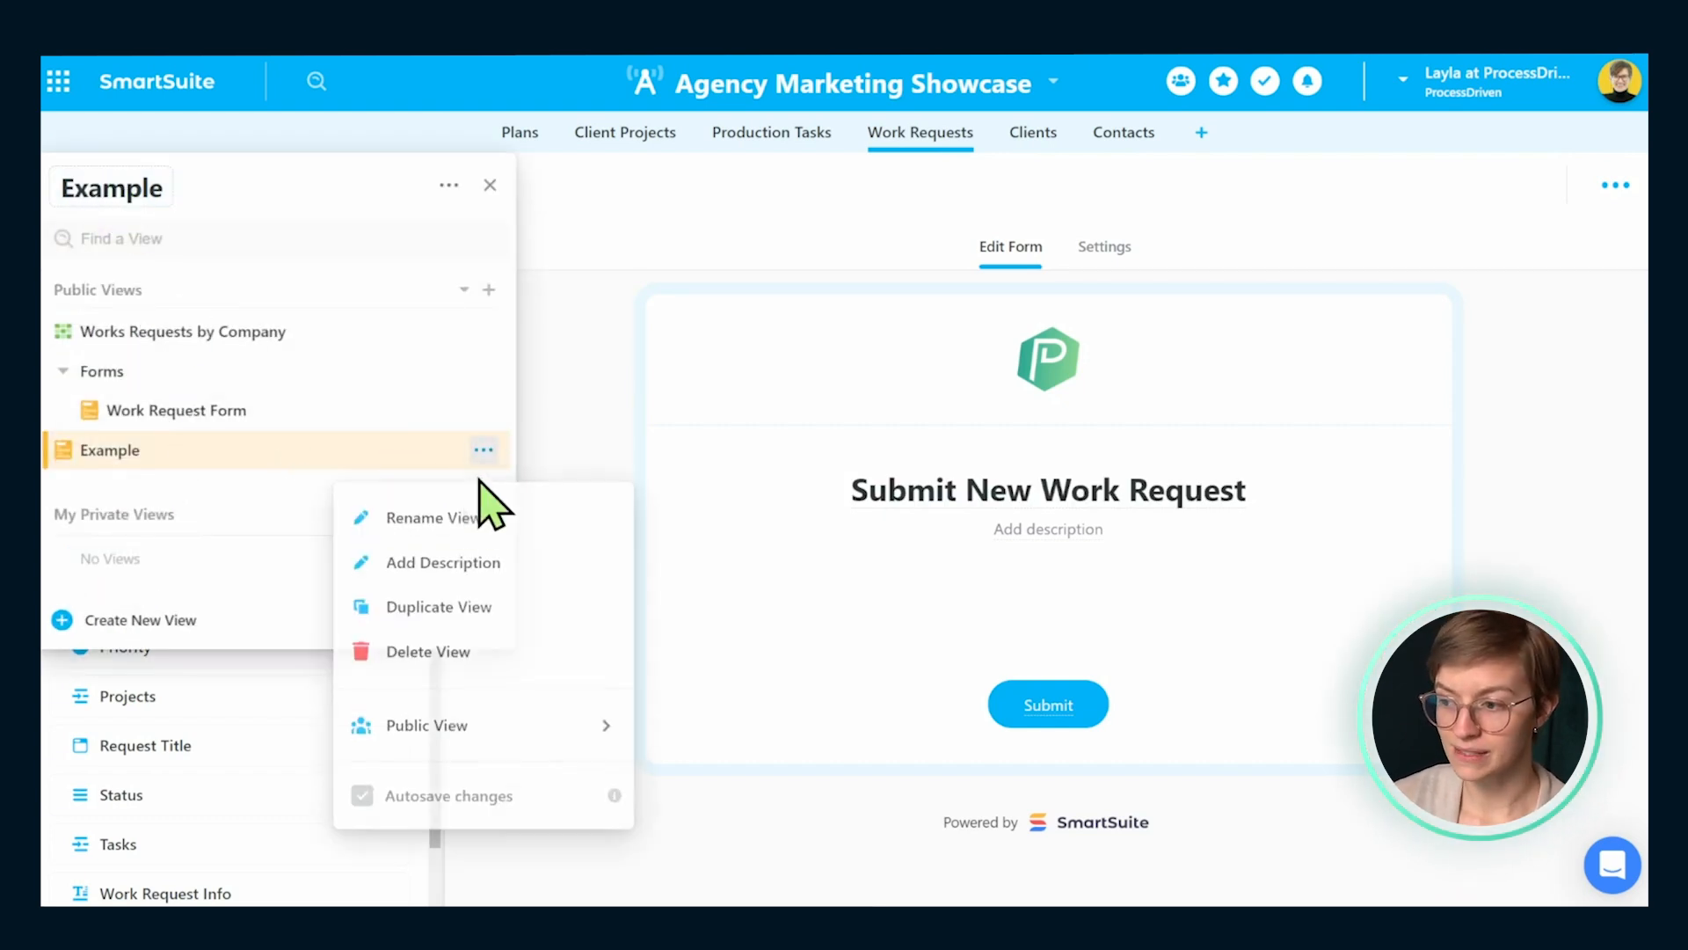
{"action": "left_click", "coordinate": [450, 514]}
{"action": "type", "text": "Client"}
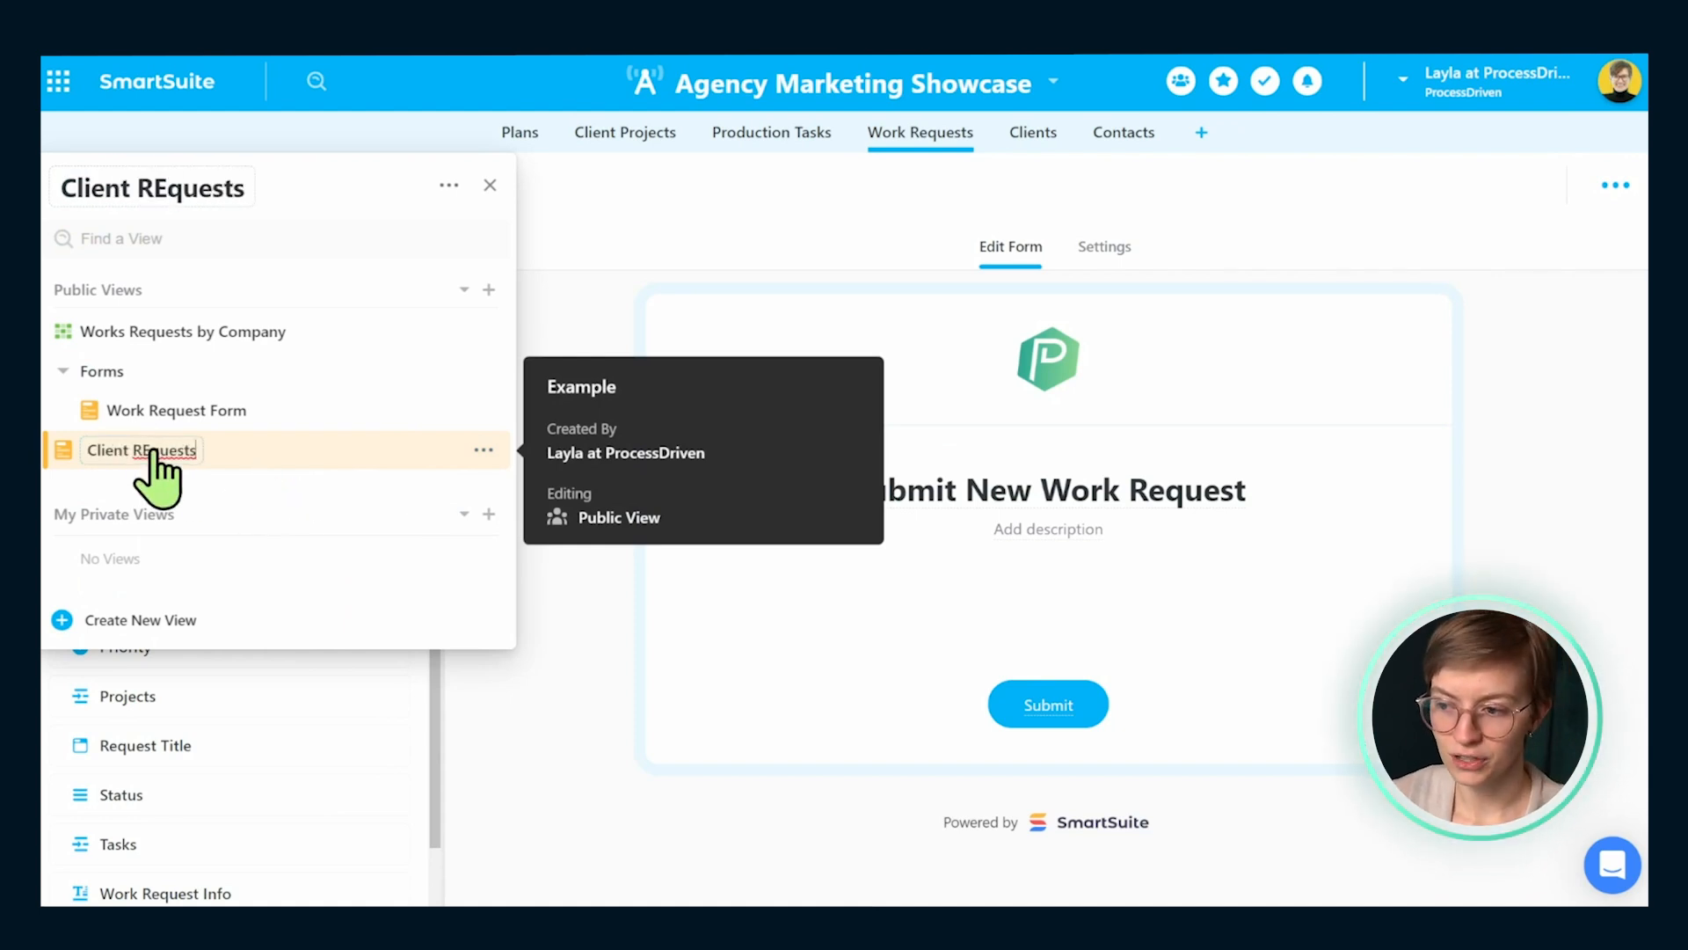
{"action": "key", "text": "Delete"}
{"action": "type", "text": "e"}
{"action": "key", "text": "Return"}
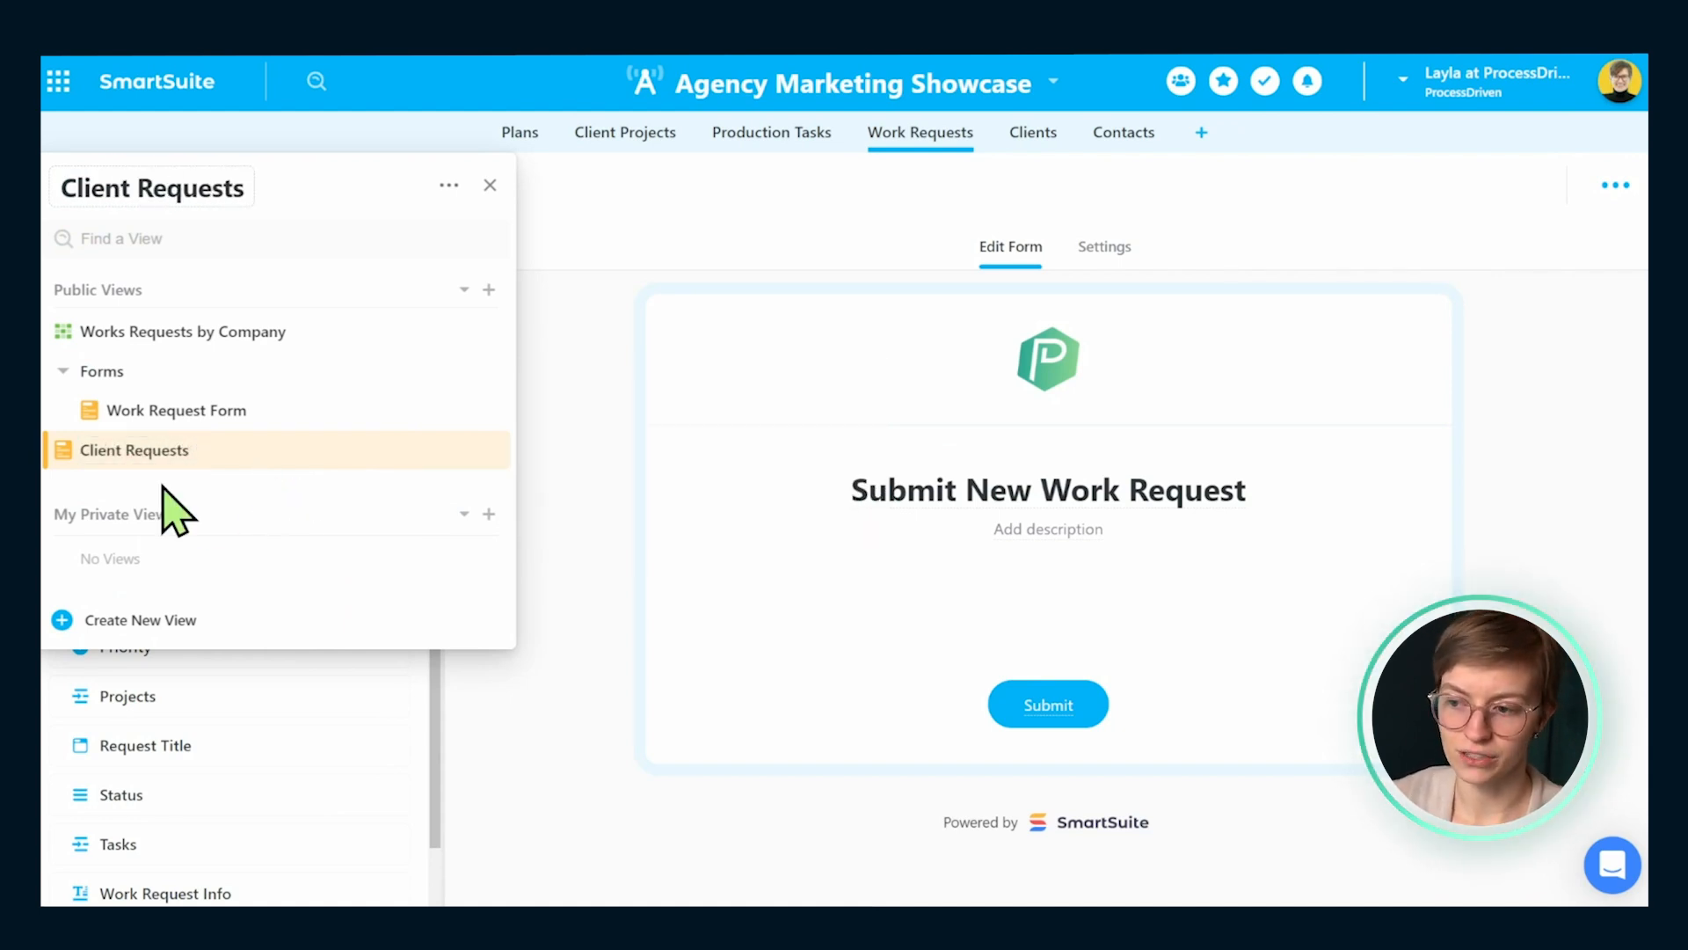
{"action": "left_click_drag", "start_coordinate": [69, 450], "coordinate": [115, 415]}
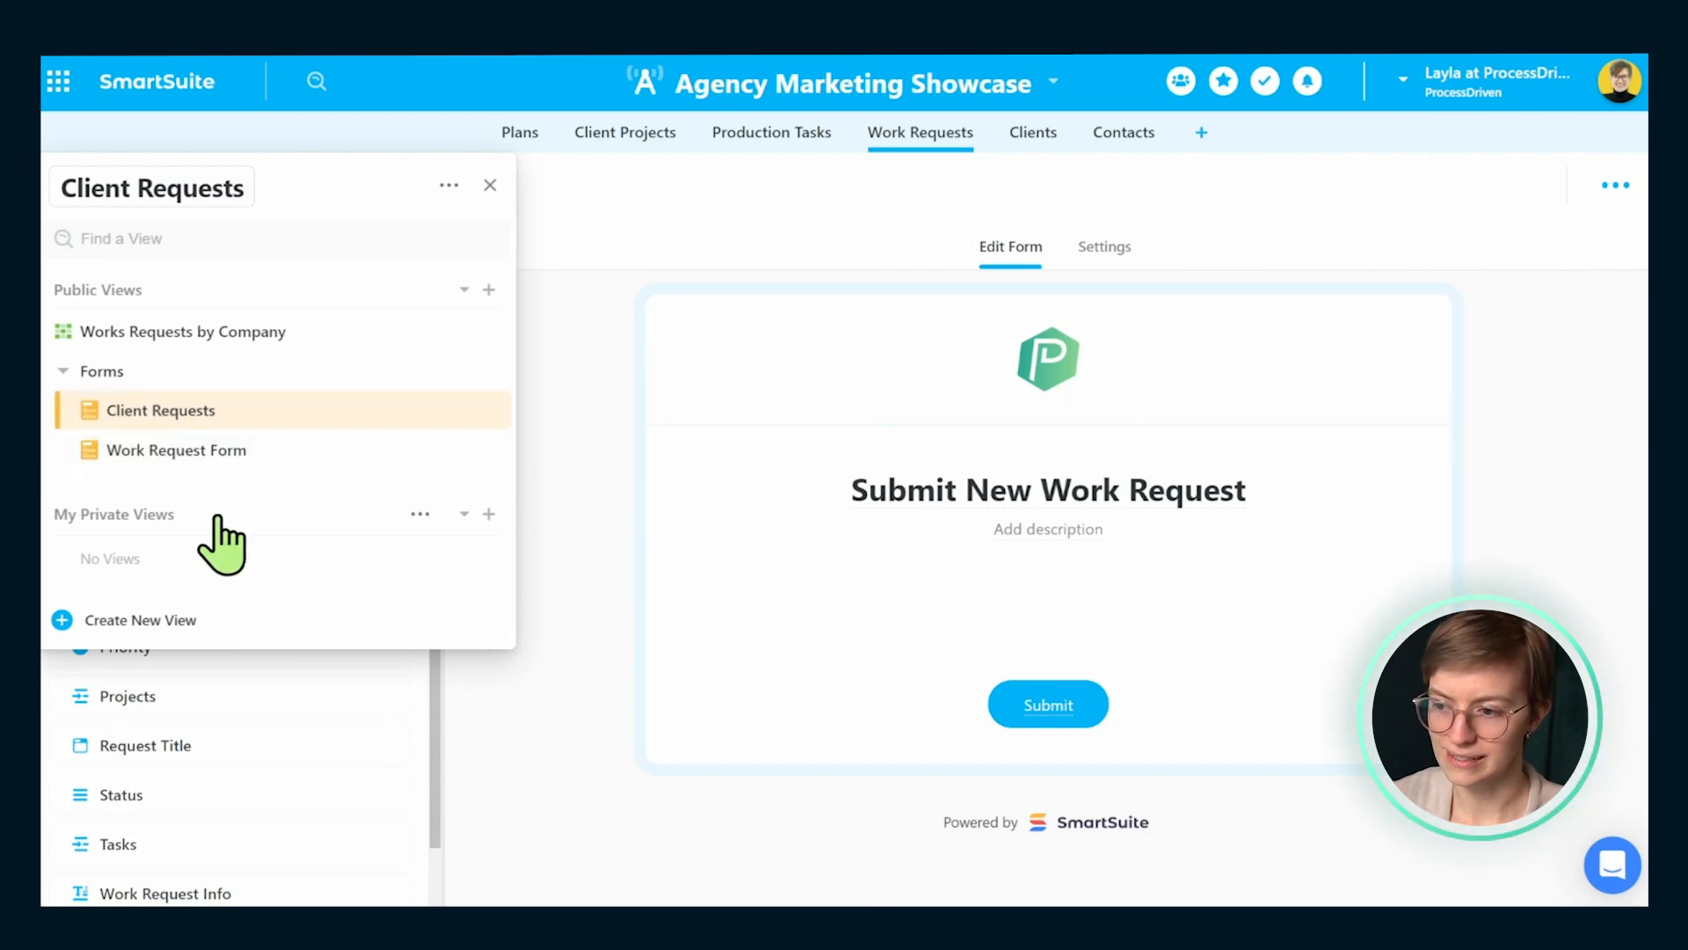
{"action": "left_click", "coordinate": [660, 483]}
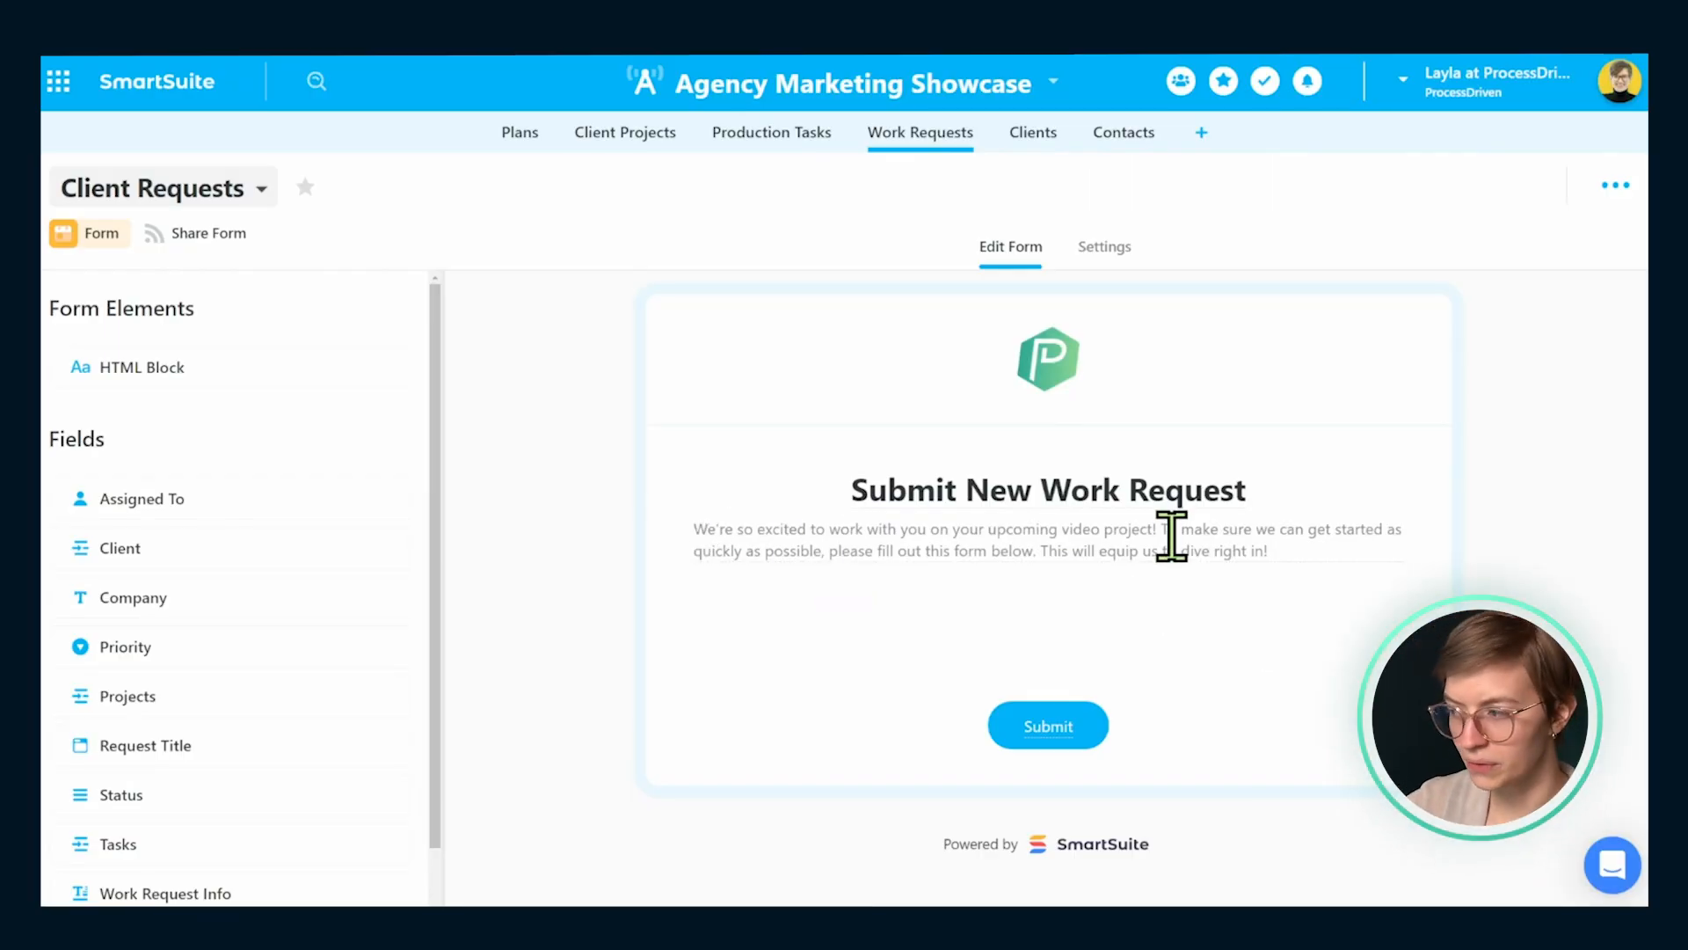
{"action": "left_click_drag", "start_coordinate": [1157, 529], "coordinate": [821, 554]}
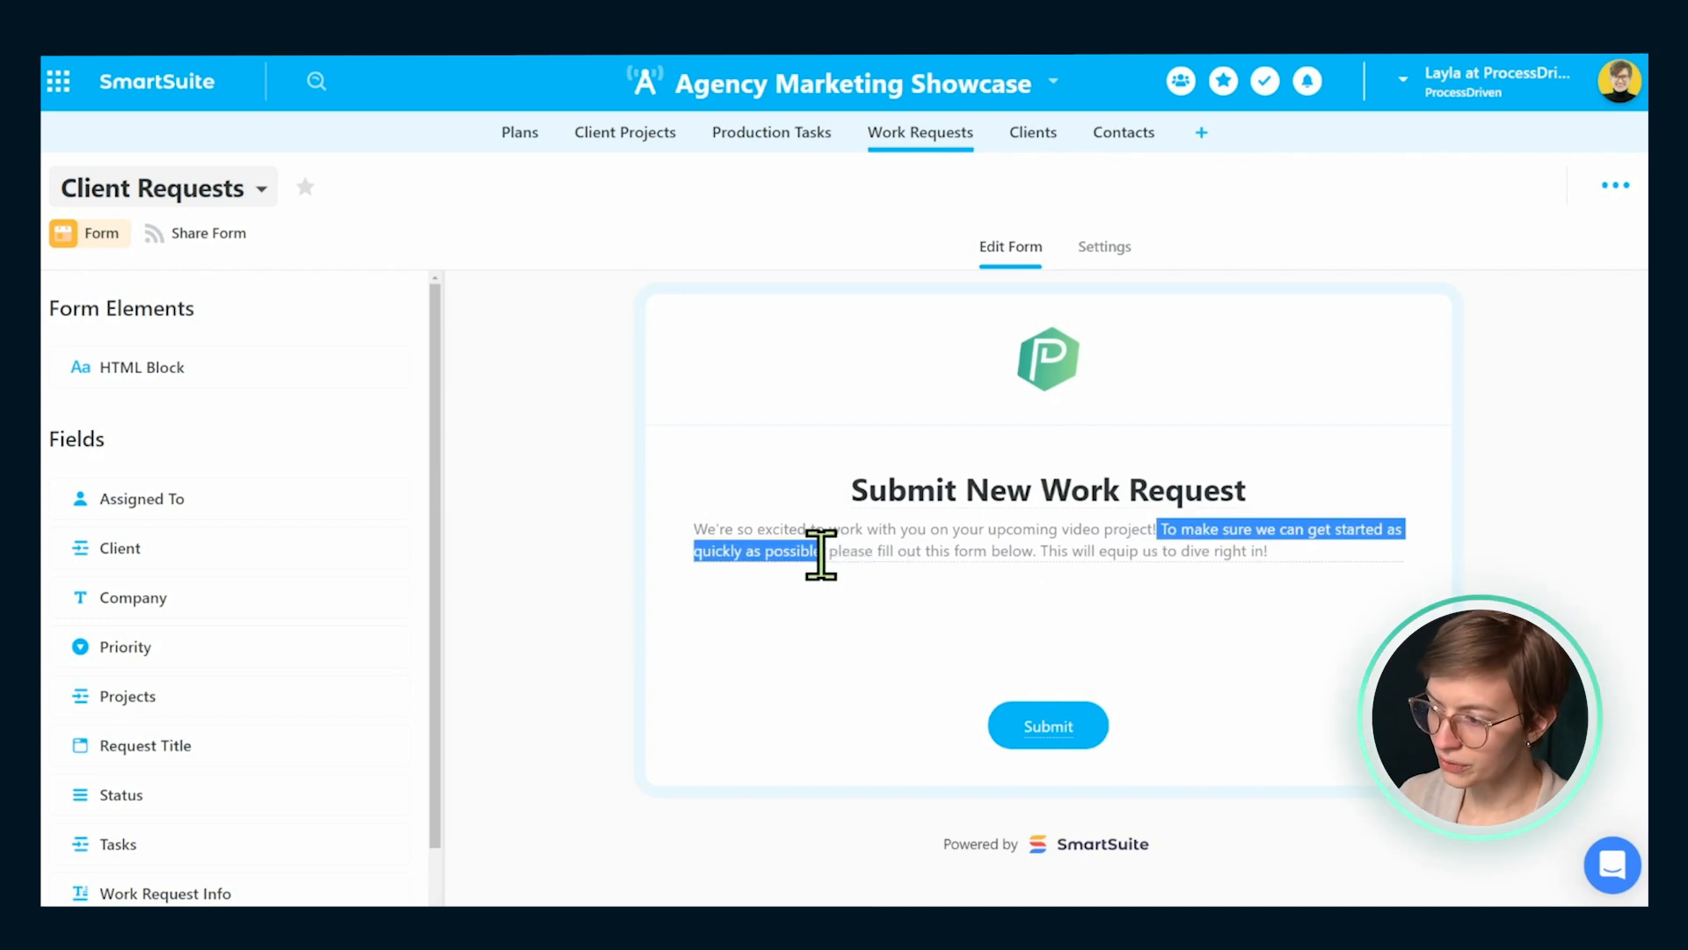
{"action": "left_click", "coordinate": [826, 552]}
{"action": "scroll", "coordinate": [969, 642], "scroll_direction": "down", "scroll_amount": 1}
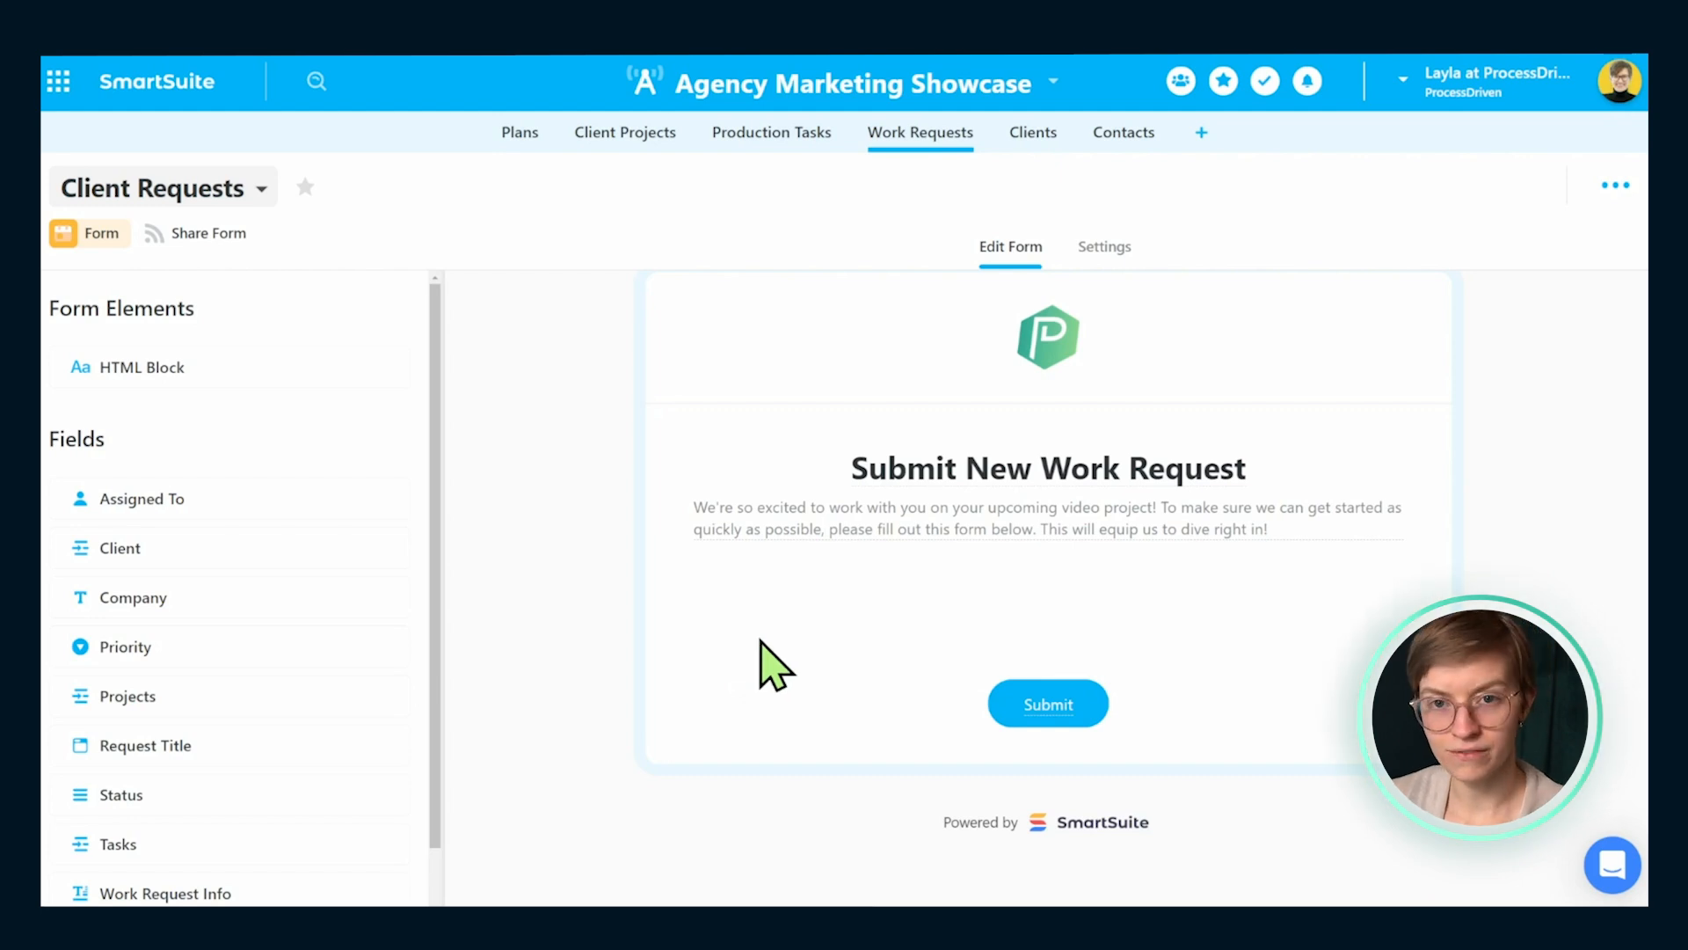
{"action": "left_click", "coordinate": [185, 195]}
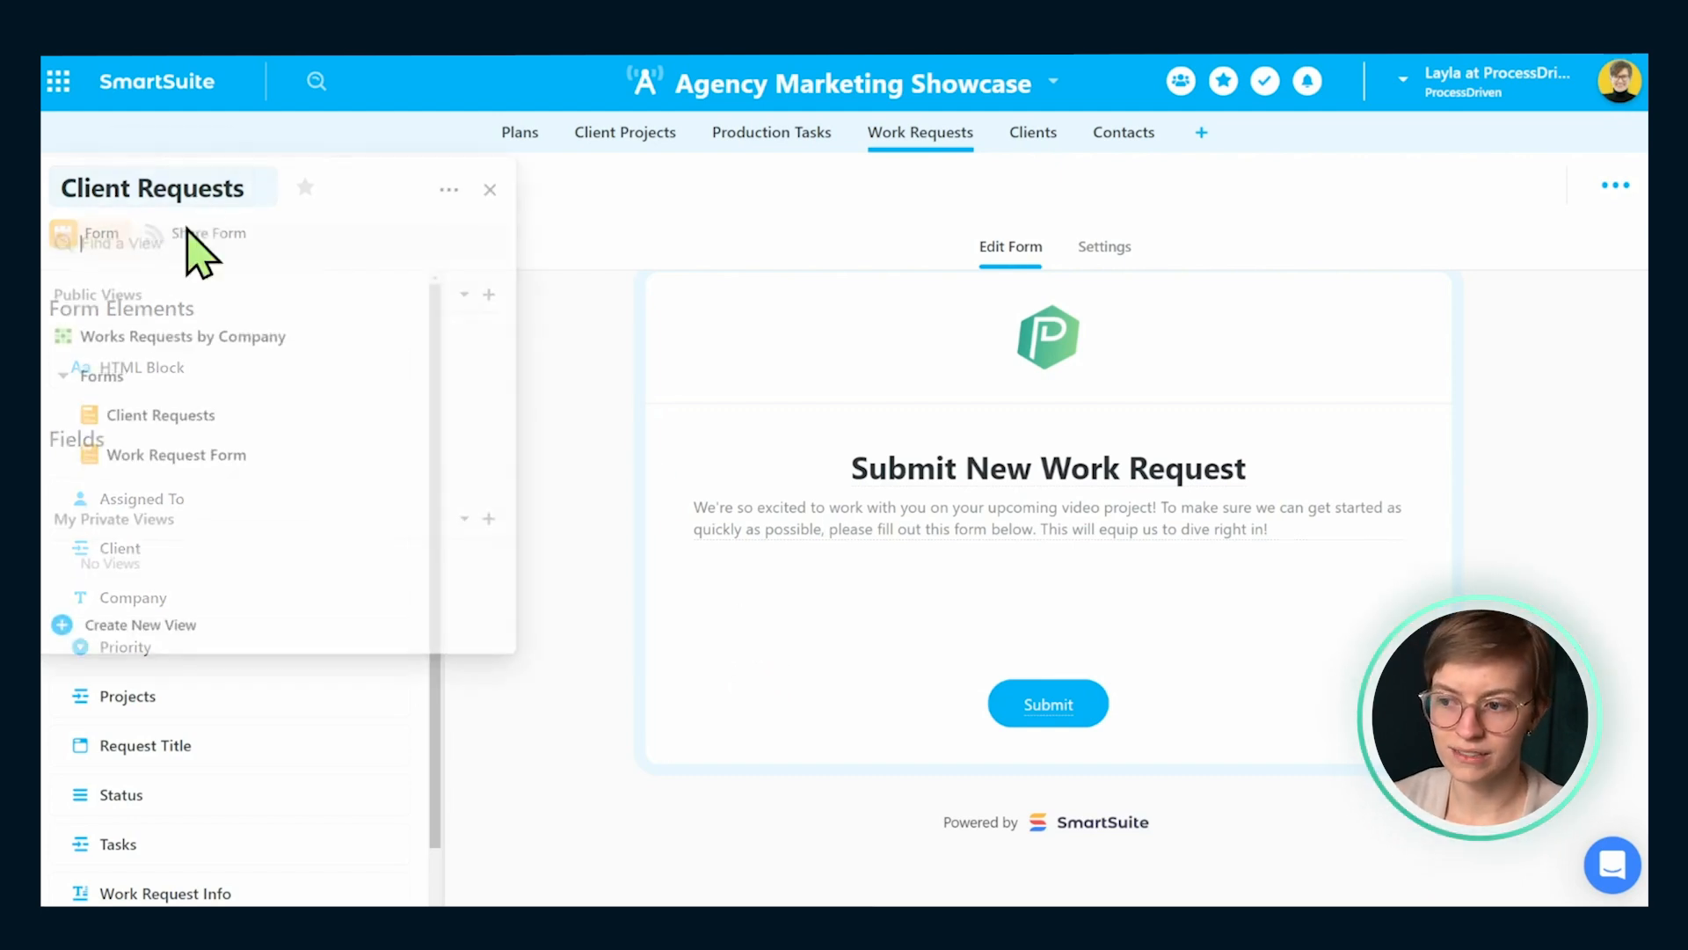
{"action": "left_click", "coordinate": [1012, 582]}
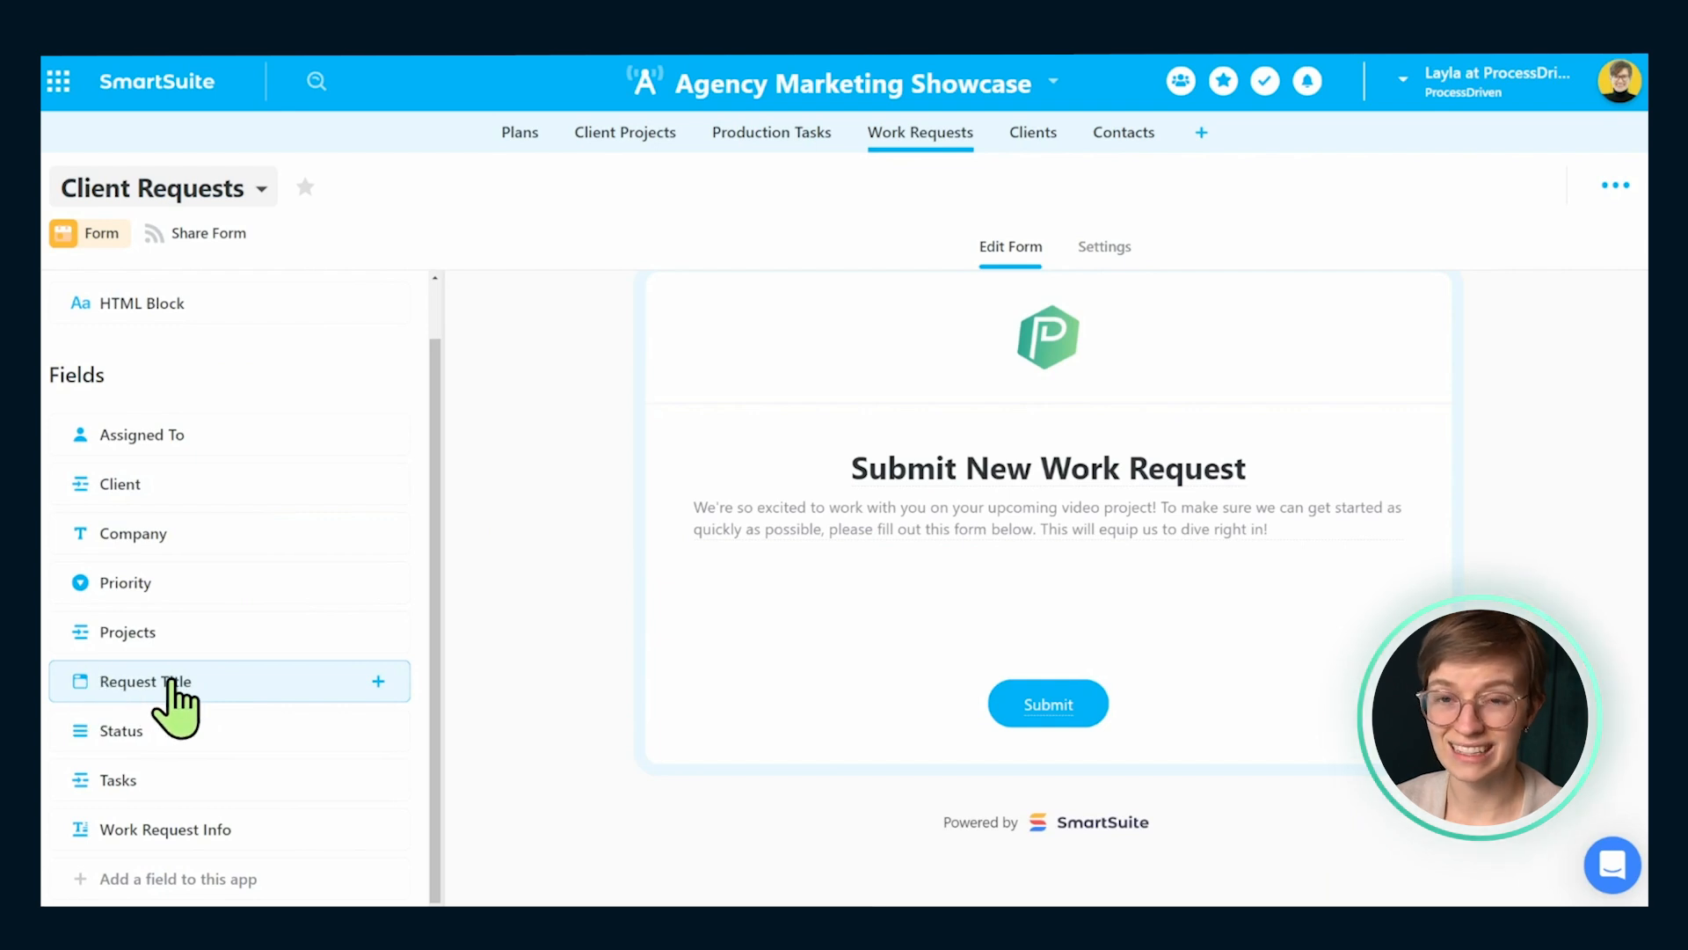
- Add the Request Title, Company and Priority fields to the form in that order, and insert Work Request Info directly below Request Title
{"action": "left_click_drag", "start_coordinate": [171, 684], "coordinate": [796, 674]}
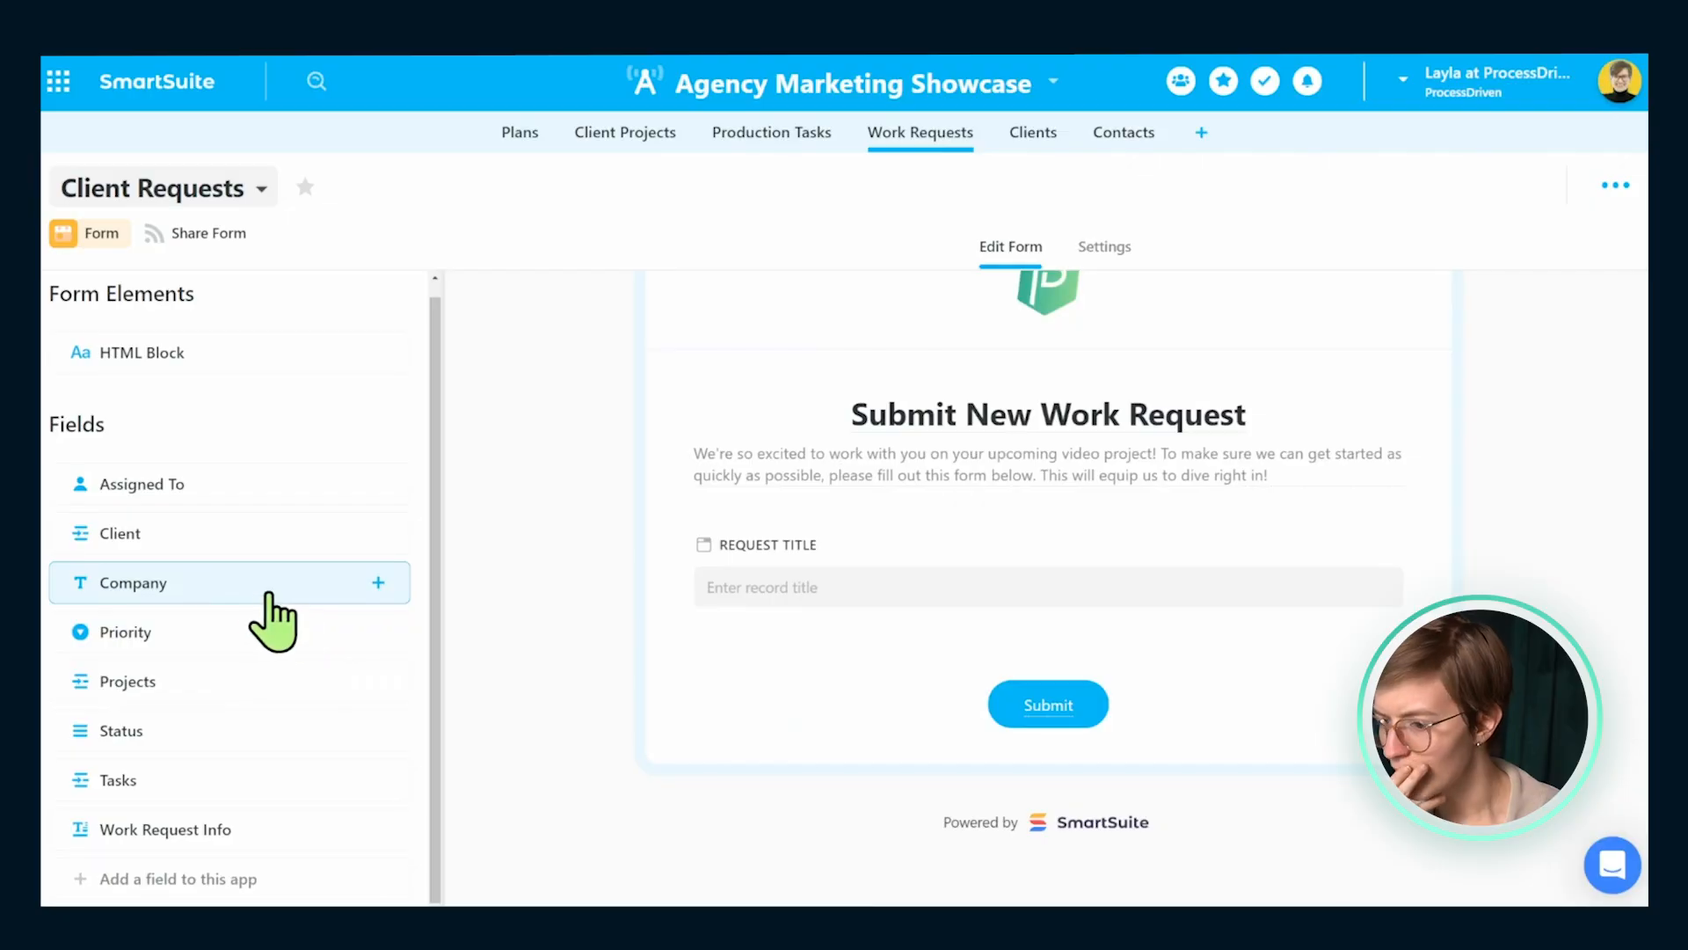
{"action": "left_click_drag", "start_coordinate": [200, 603], "coordinate": [766, 690]}
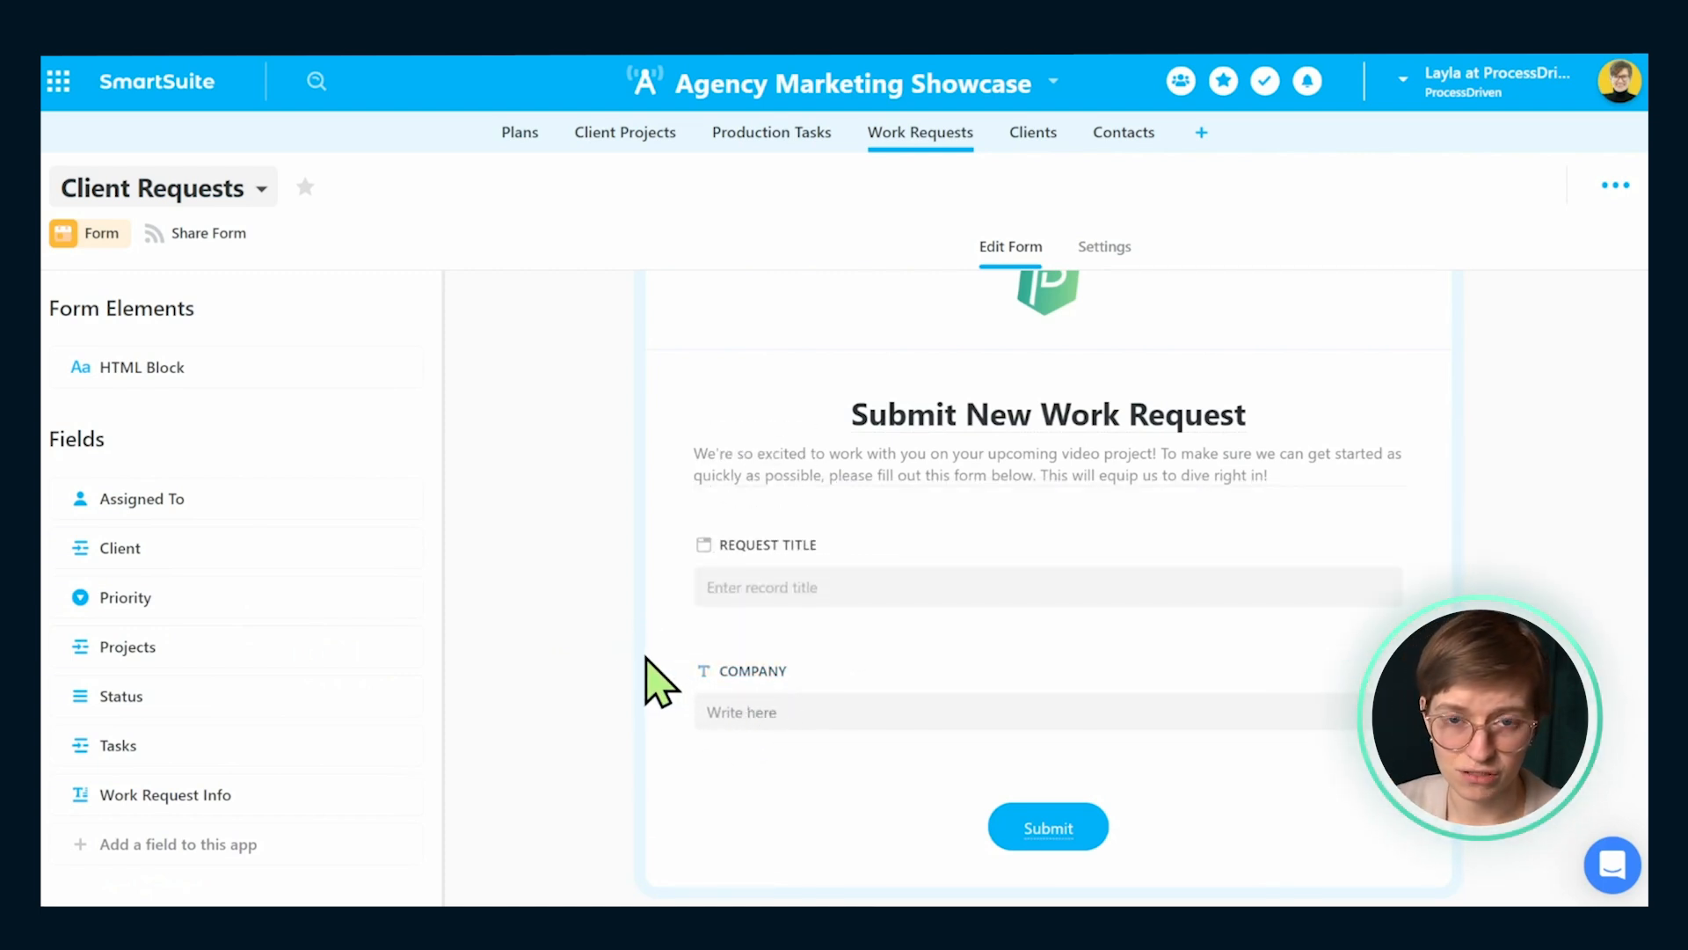
{"action": "left_click_drag", "start_coordinate": [124, 597], "coordinate": [791, 740]}
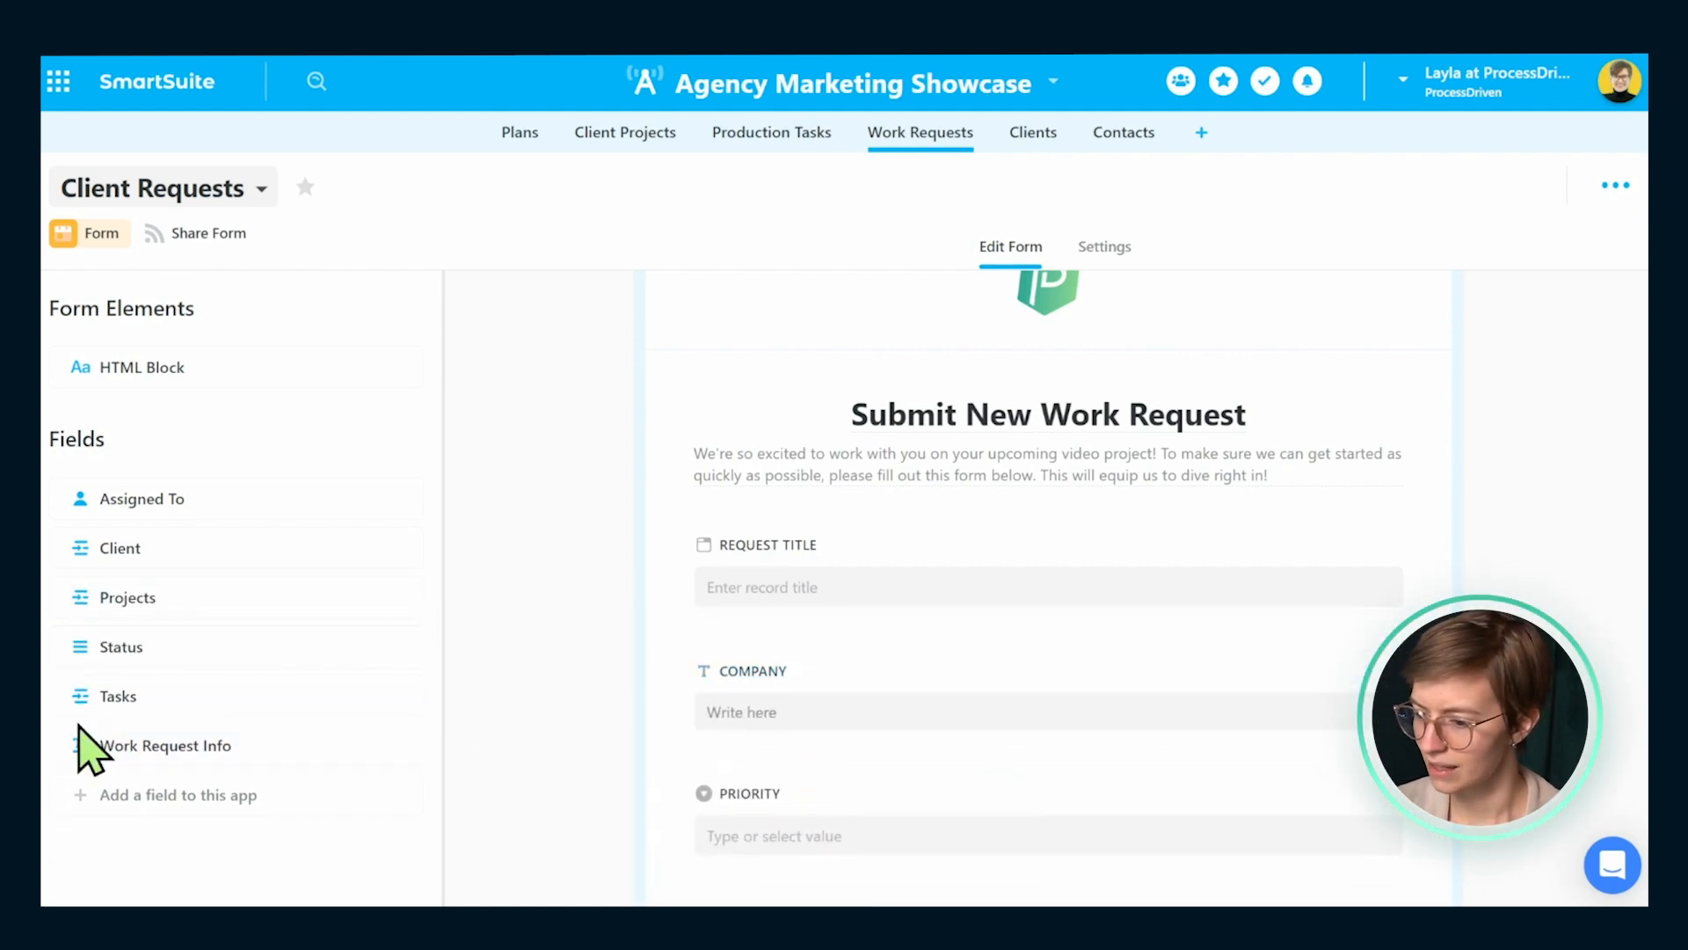
{"action": "left_click_drag", "start_coordinate": [98, 744], "coordinate": [941, 673]}
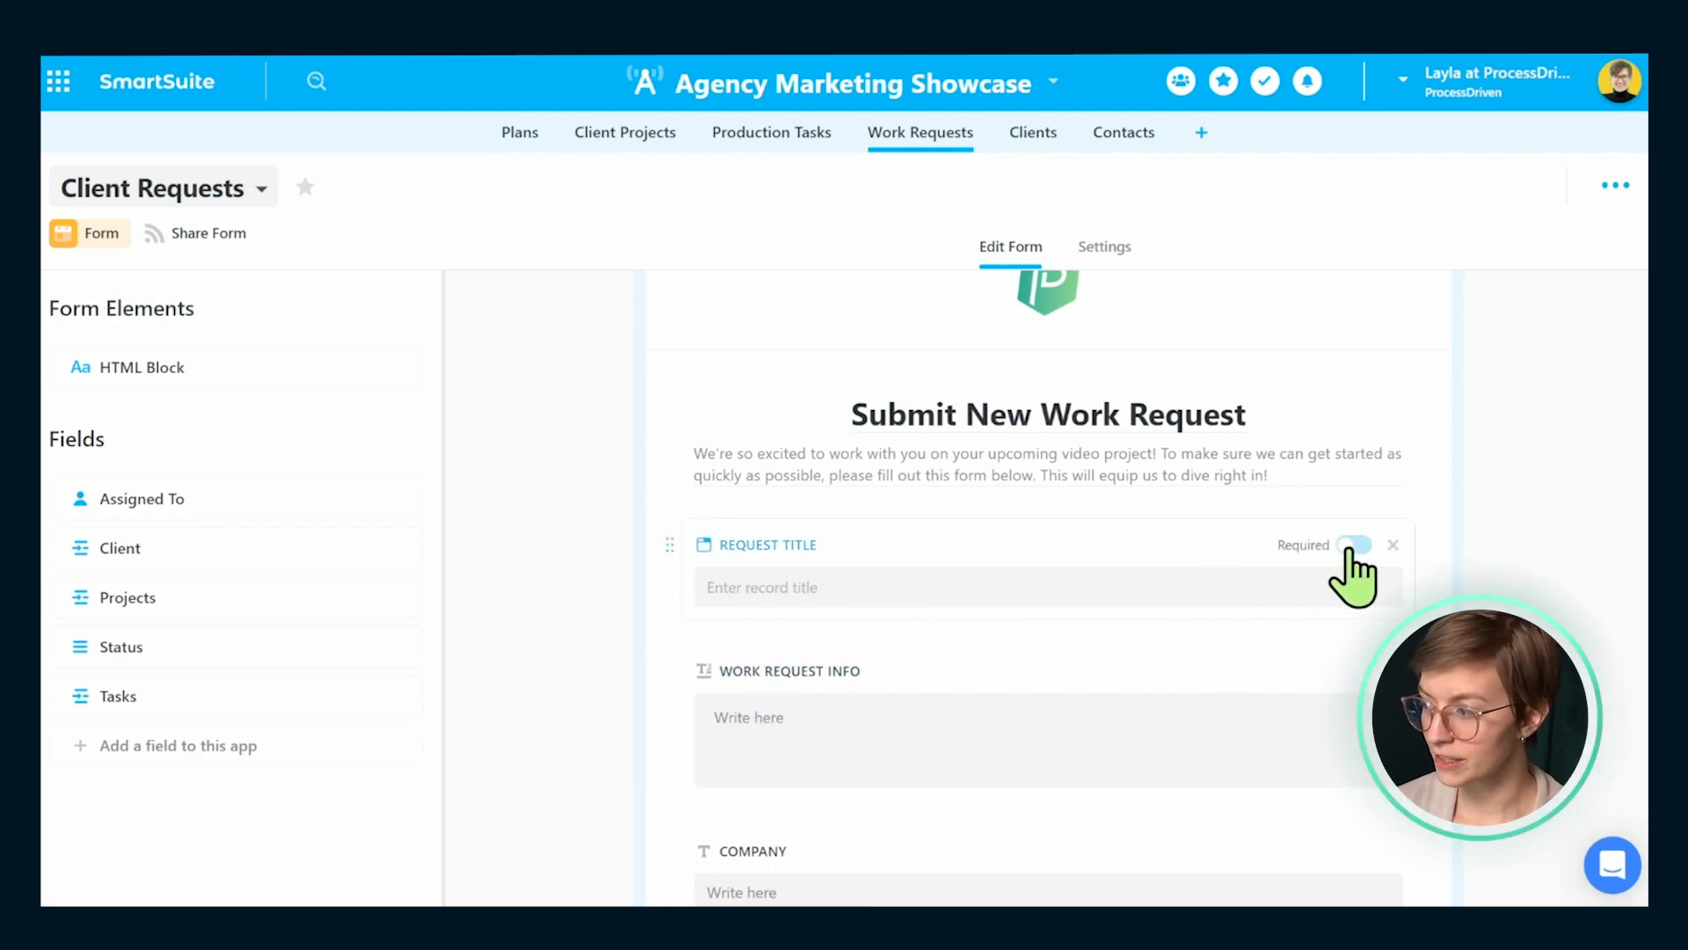
- Make the Request Title field required and change its form label to "Name of Request"
{"action": "left_click", "coordinate": [1355, 544]}
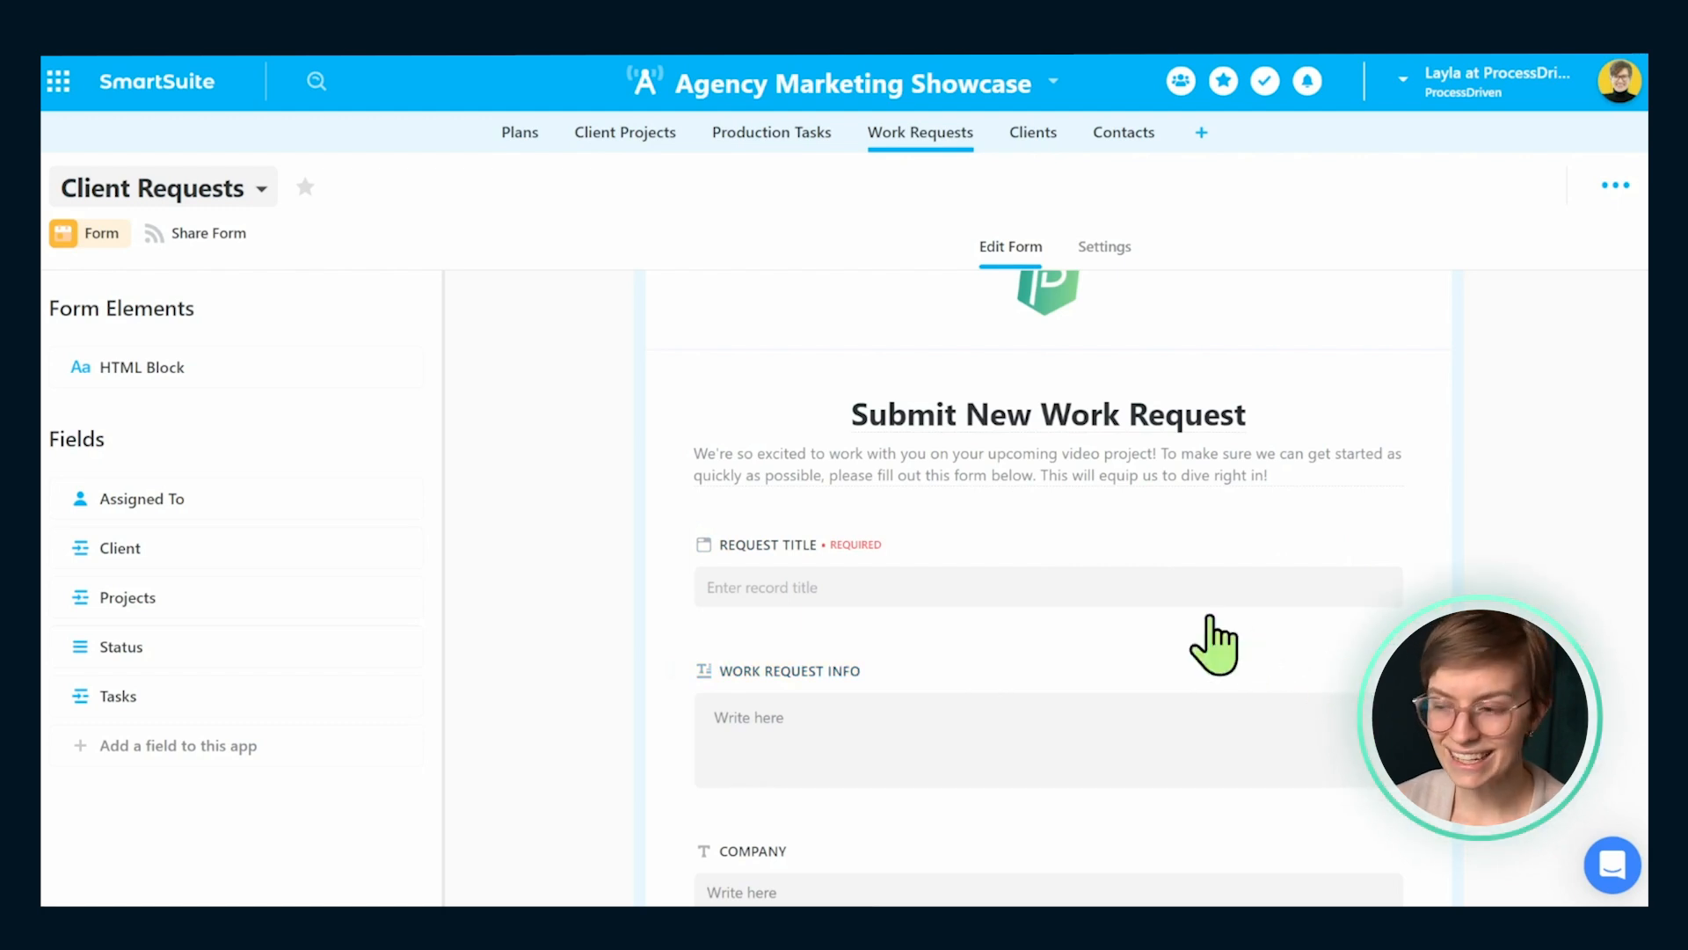
{"action": "left_click", "coordinate": [884, 552]}
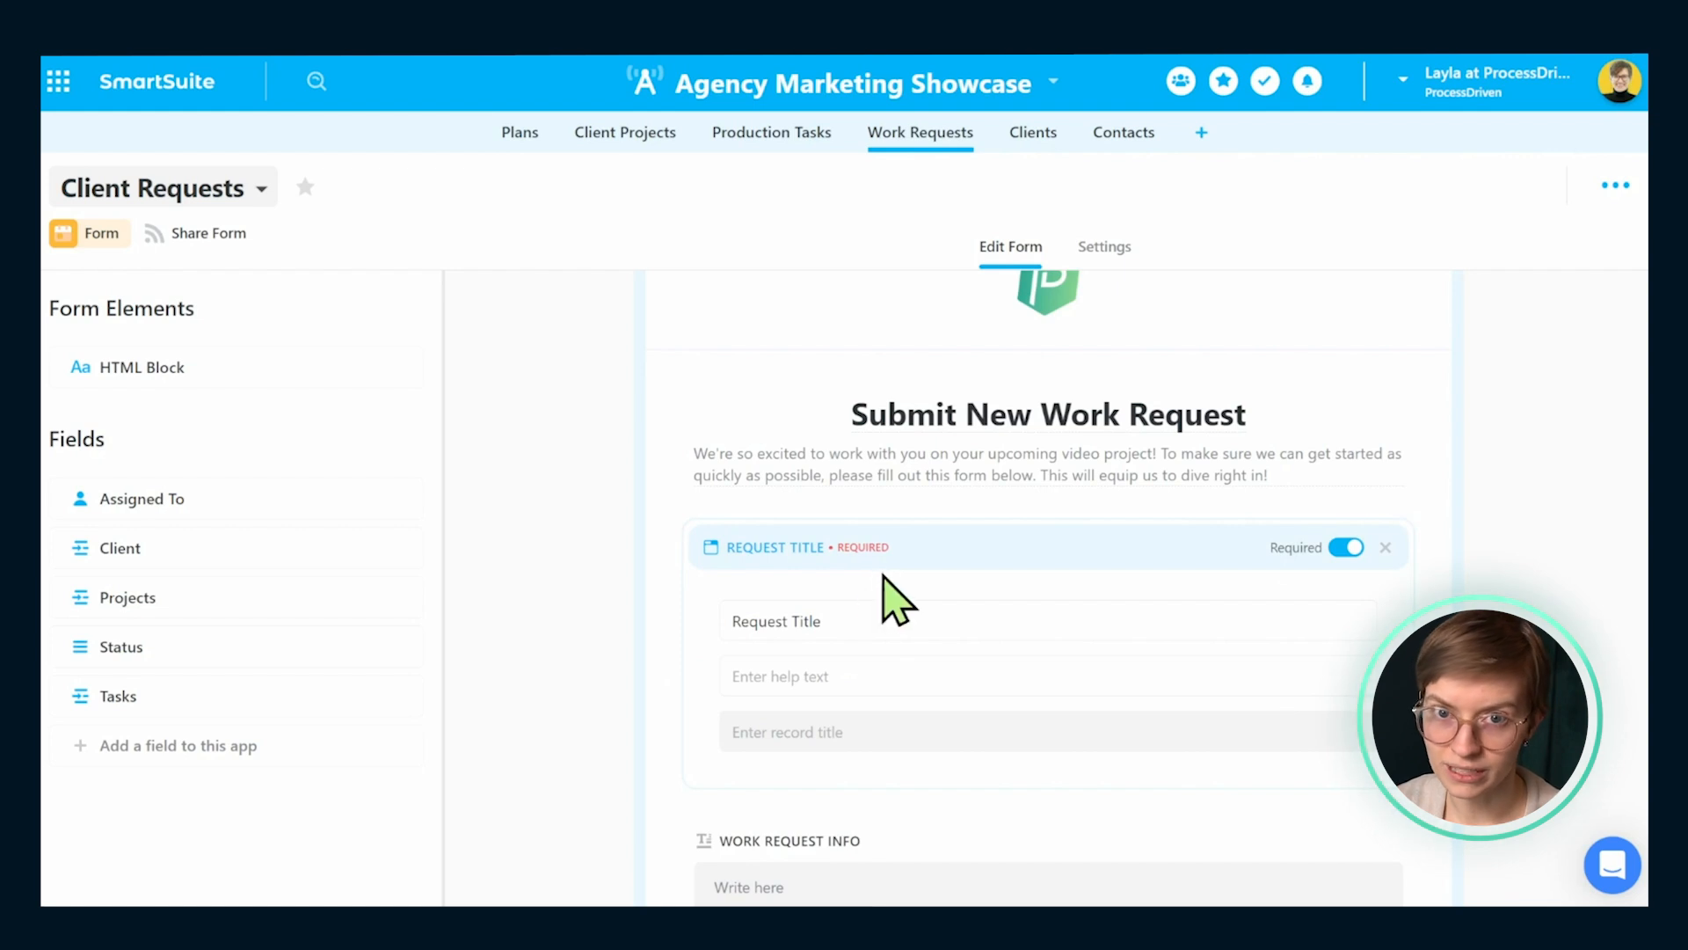
{"action": "left_click_drag", "start_coordinate": [878, 618], "coordinate": [698, 641]}
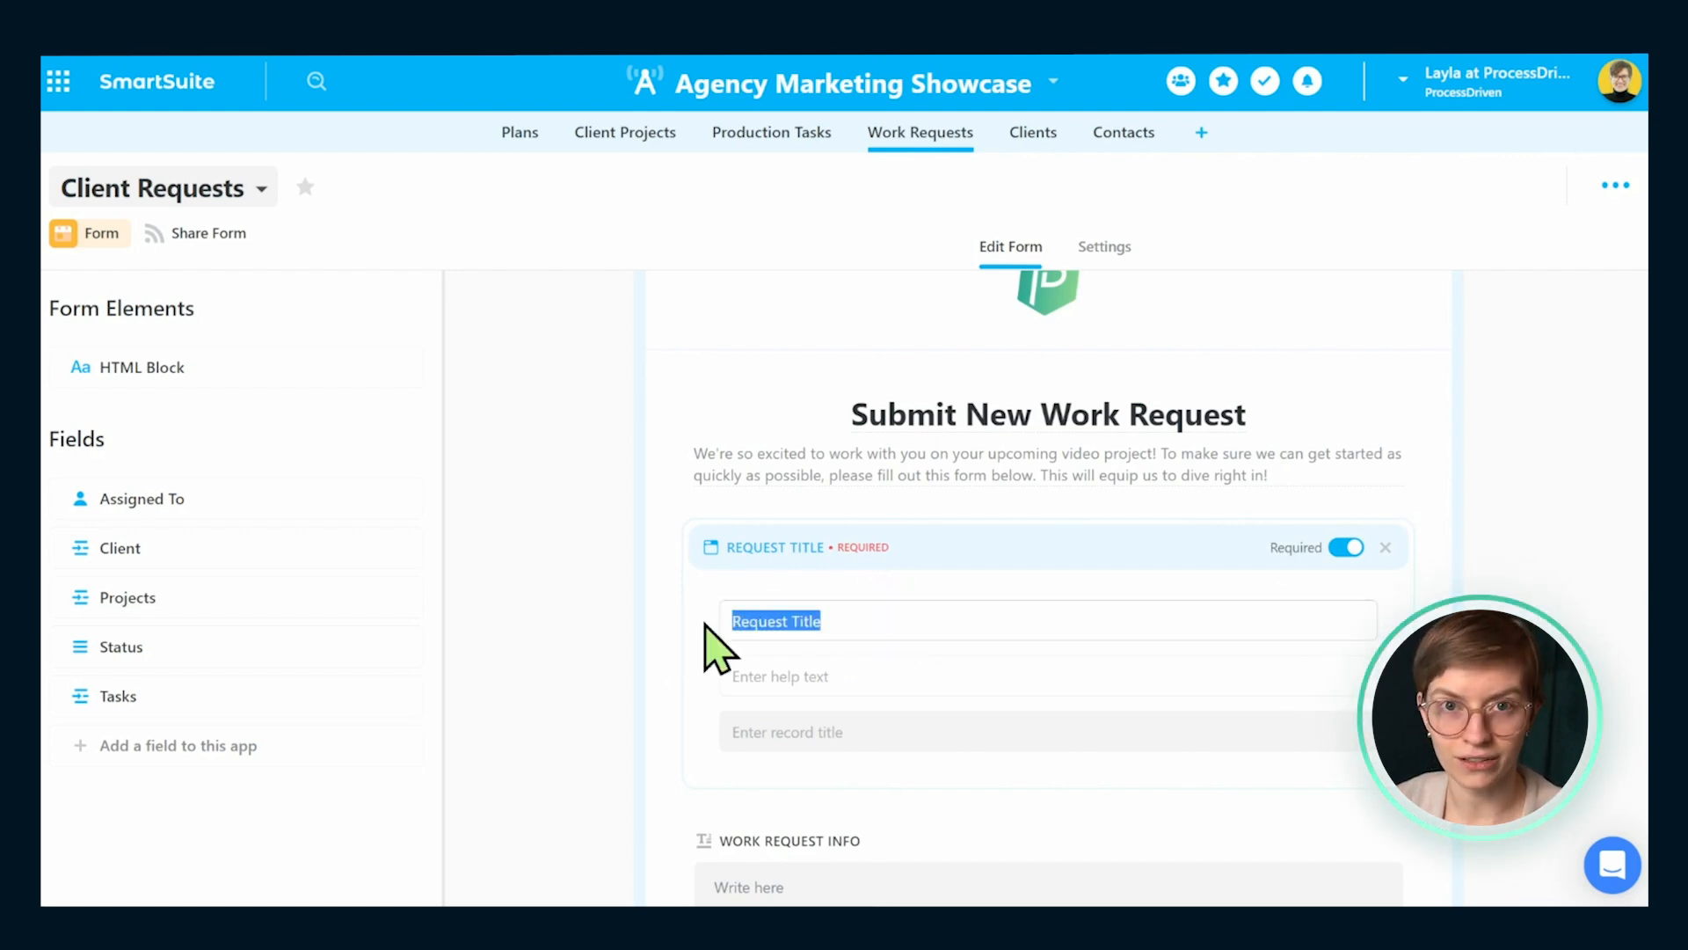
{"action": "left_click", "coordinate": [796, 626]}
{"action": "left_click_drag", "start_coordinate": [796, 626], "coordinate": [696, 626]}
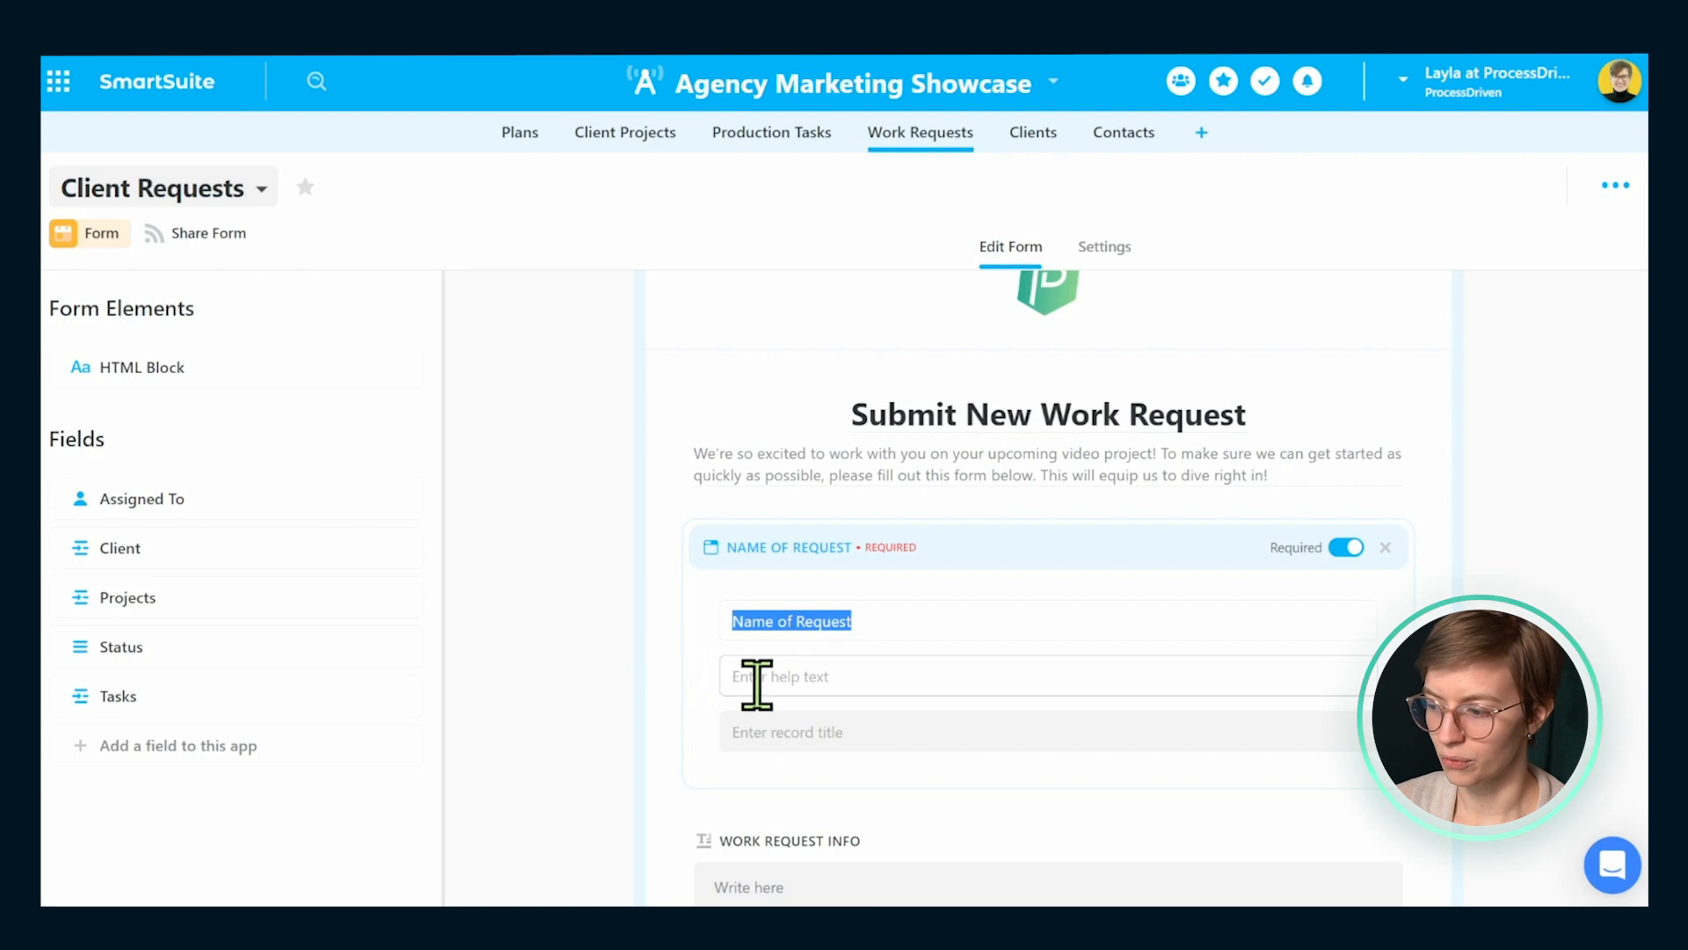
- Add the help text "How should we refer to this project?" to the Name of Request field
{"action": "left_click", "coordinate": [761, 680]}
{"action": "type", "text": "How should we refer to this project?"}
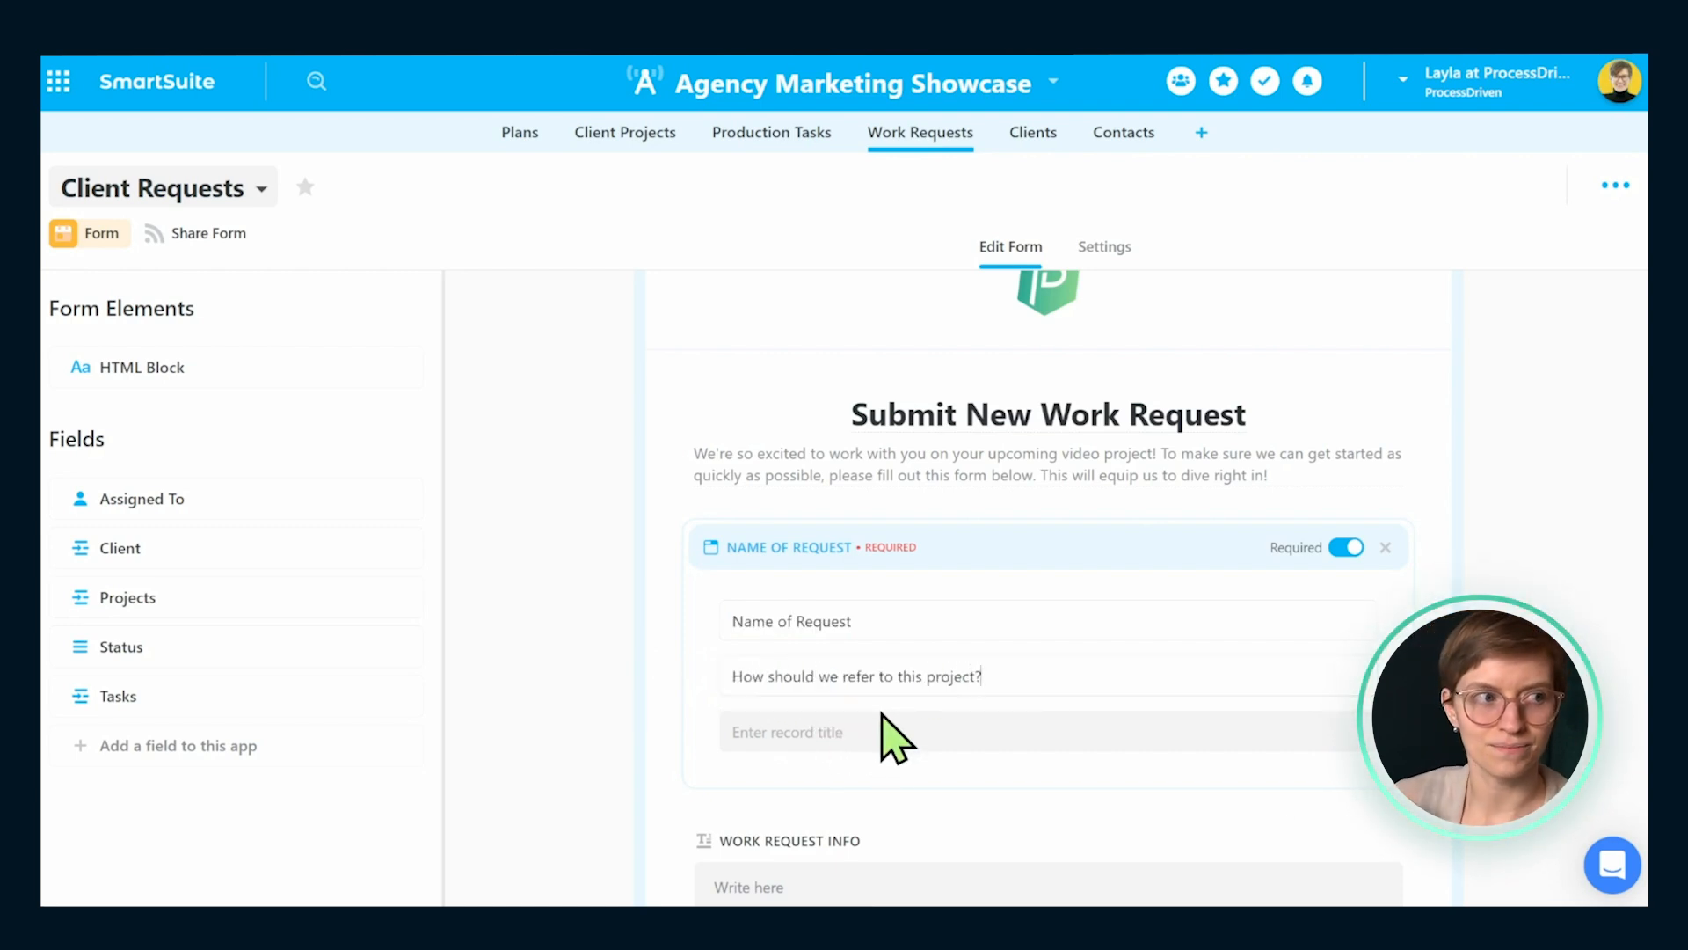
{"action": "left_click", "coordinate": [637, 686]}
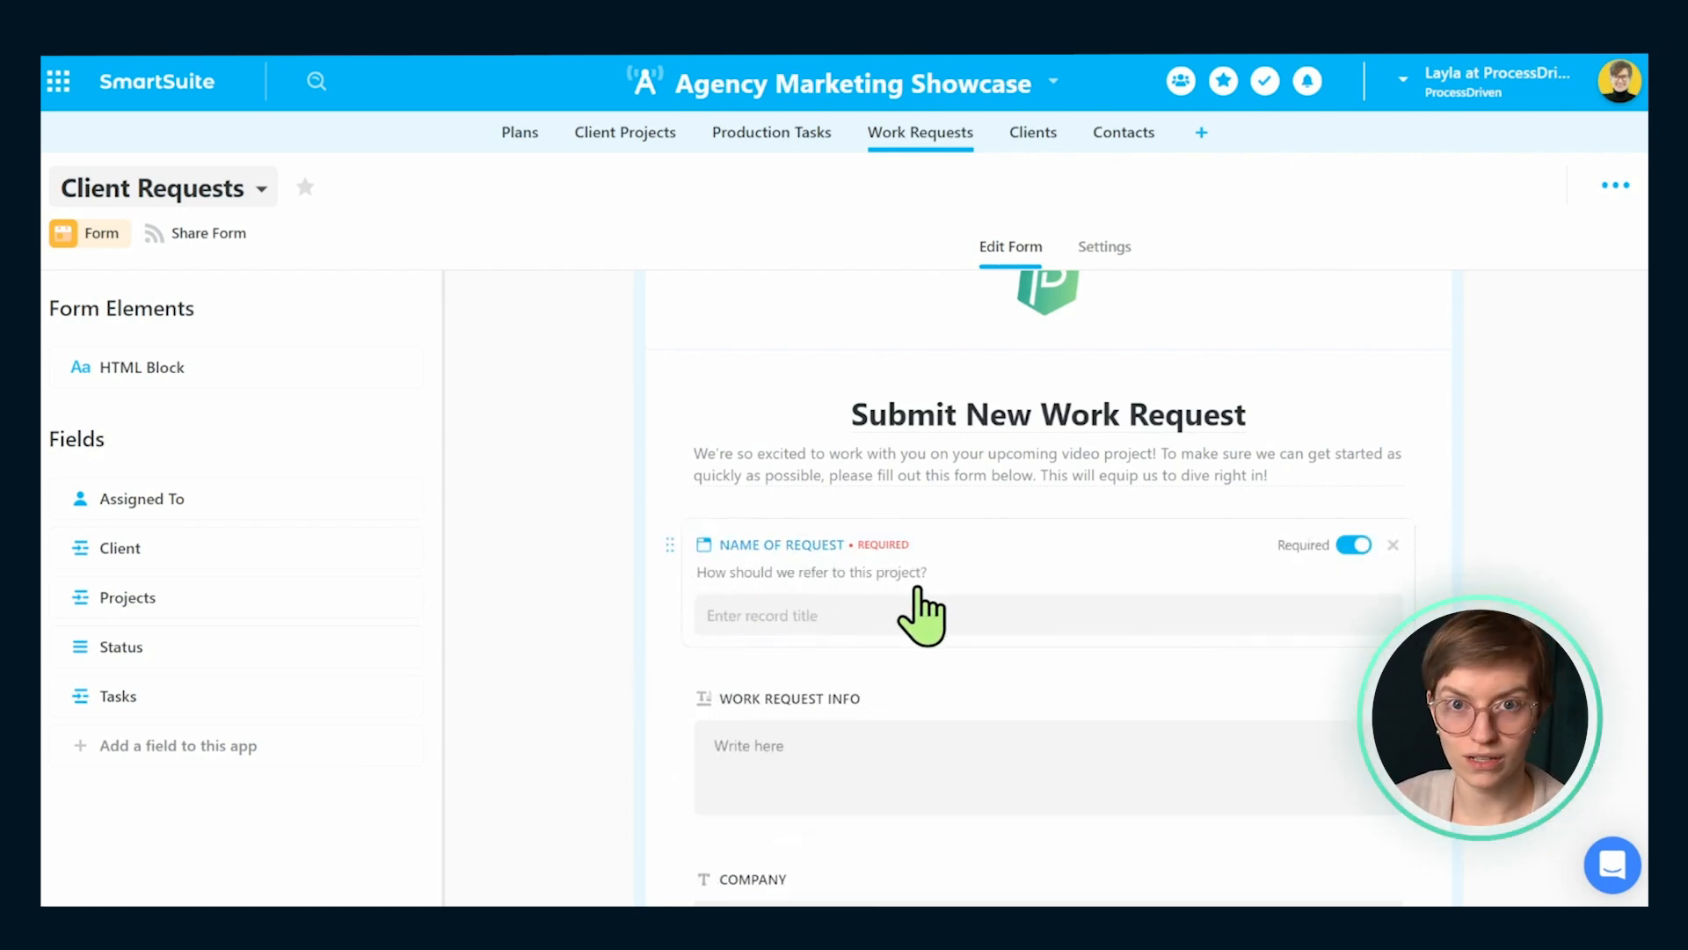
- Relabel the remaining fields "Description of Work", "What is your company name?" and "How urgent is this request?", adding help text to the description and urgency fields
{"action": "scroll", "coordinate": [917, 587], "scroll_direction": "down", "scroll_amount": 3}
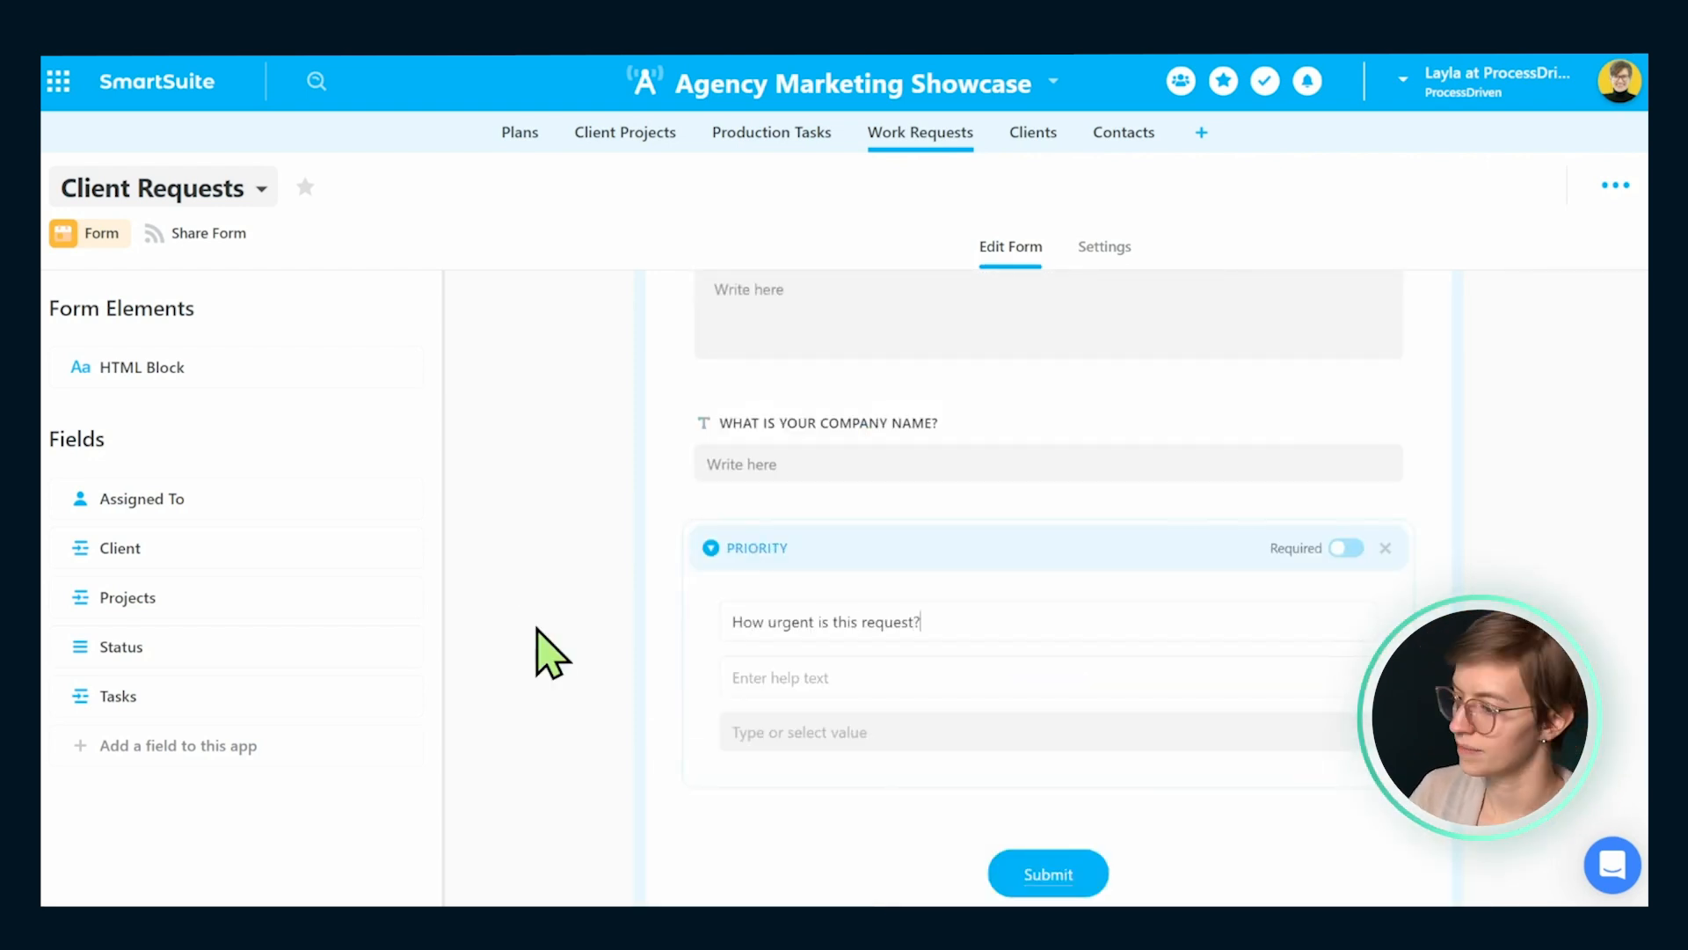
{"action": "left_click", "coordinate": [553, 617]}
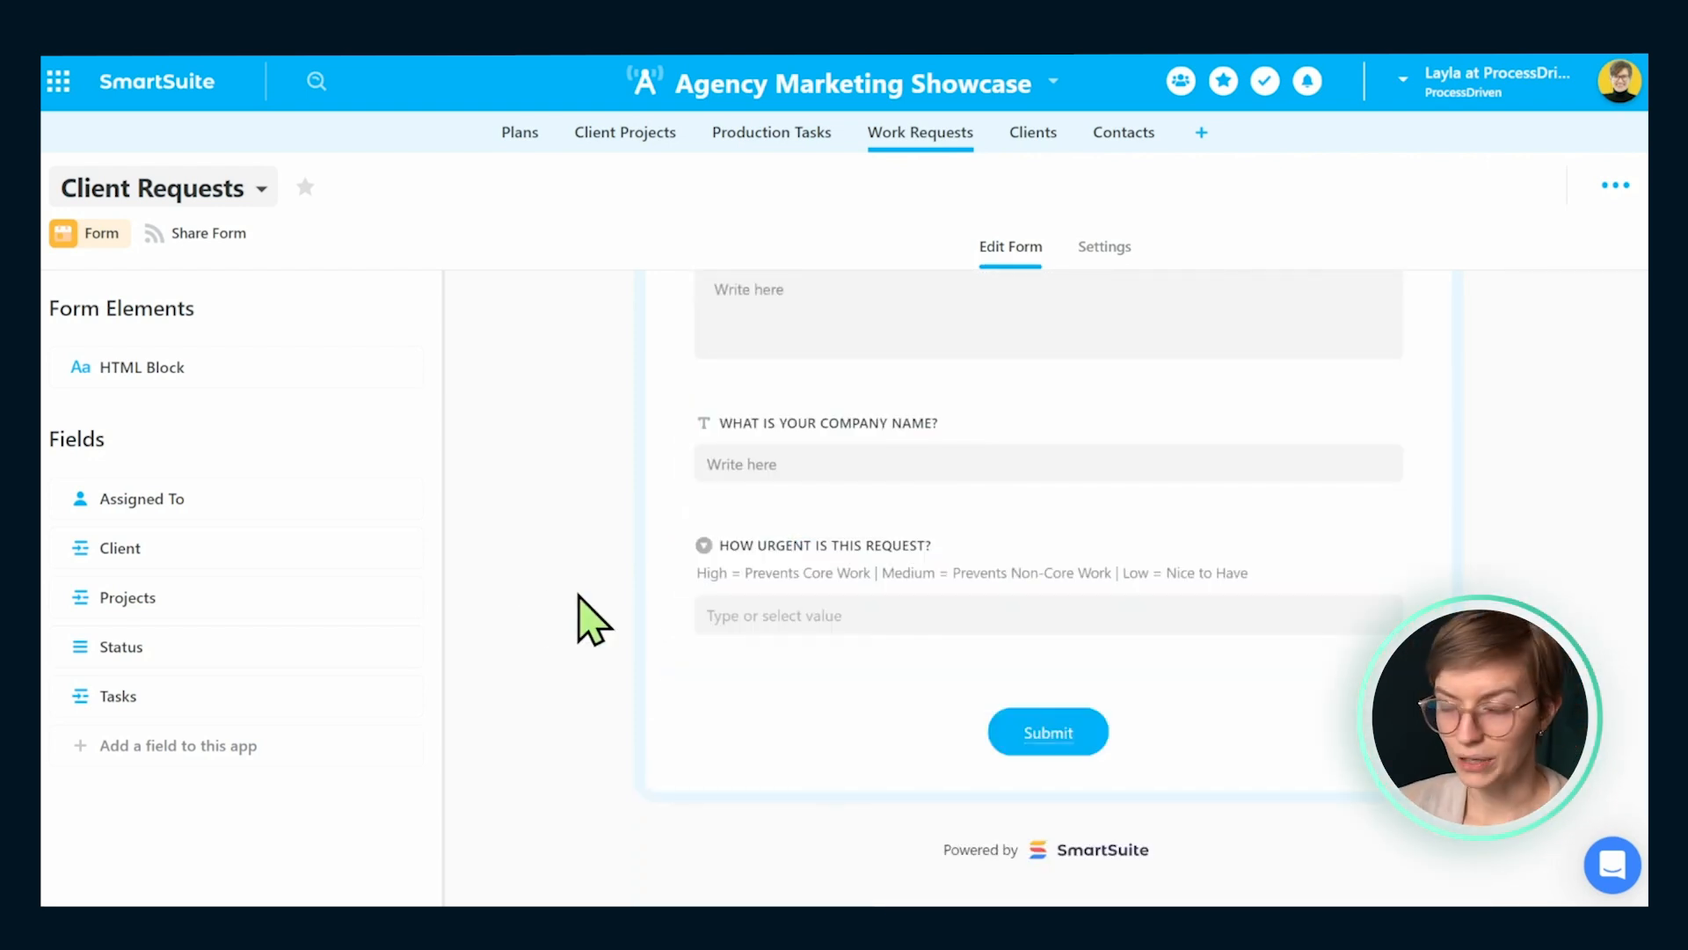
{"action": "scroll", "coordinate": [631, 599], "scroll_direction": "up", "scroll_amount": 4}
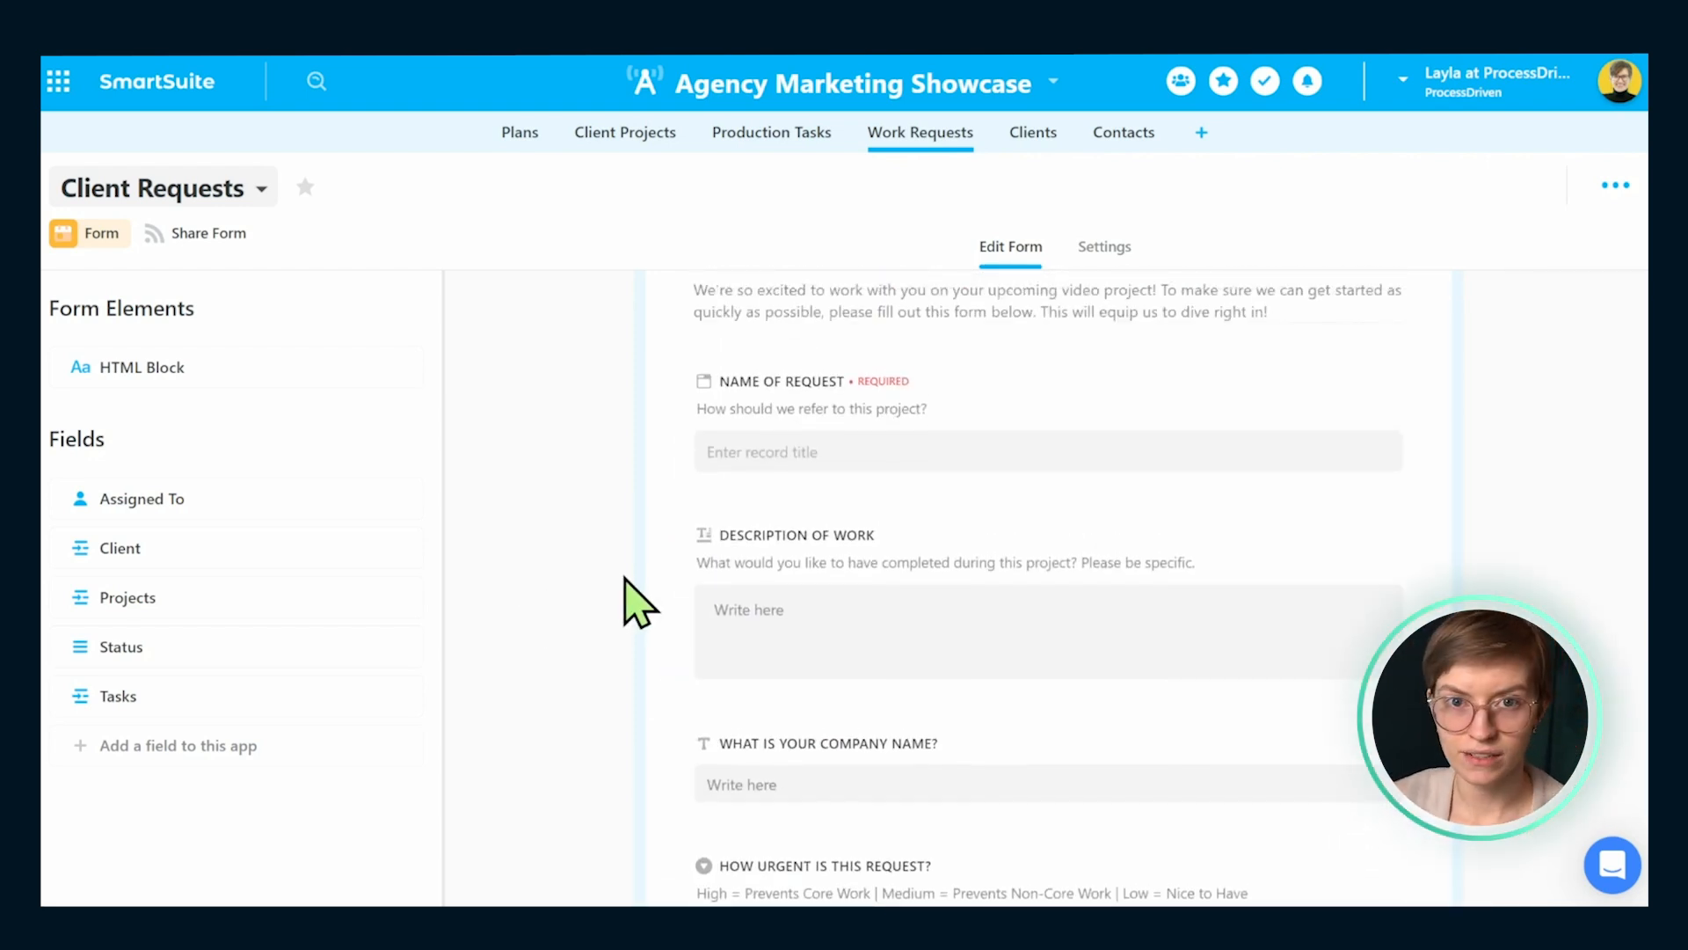
{"action": "scroll", "coordinate": [637, 605], "scroll_direction": "up", "scroll_amount": 1}
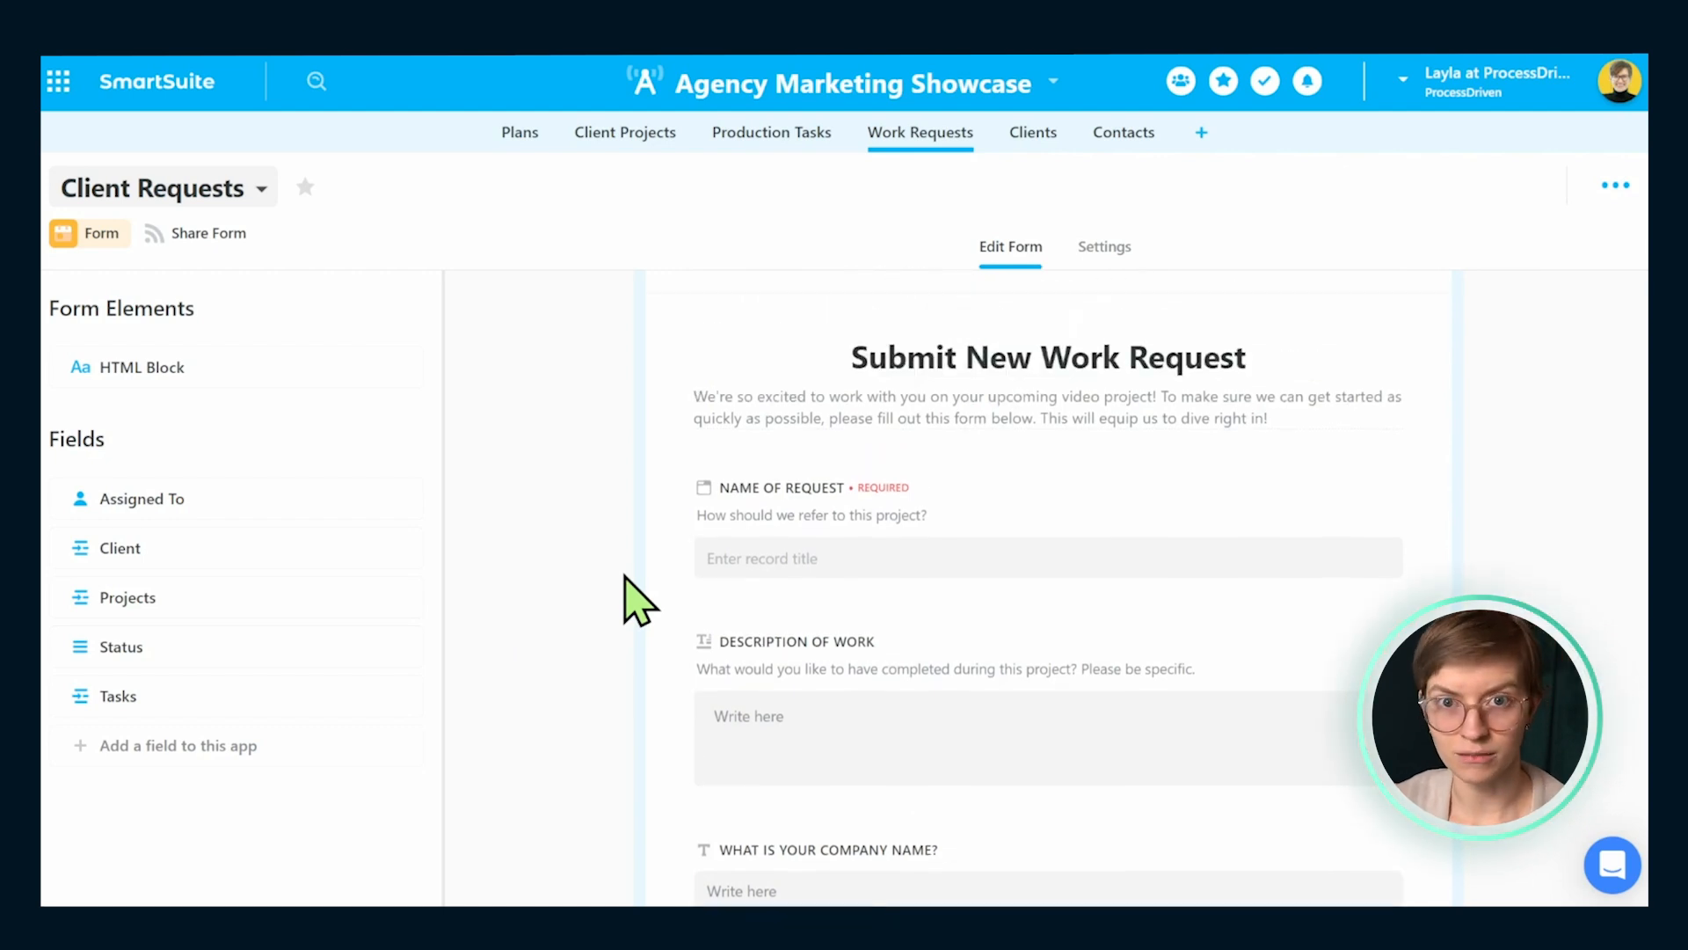
{"action": "scroll", "coordinate": [635, 600], "scroll_direction": "down", "scroll_amount": 3}
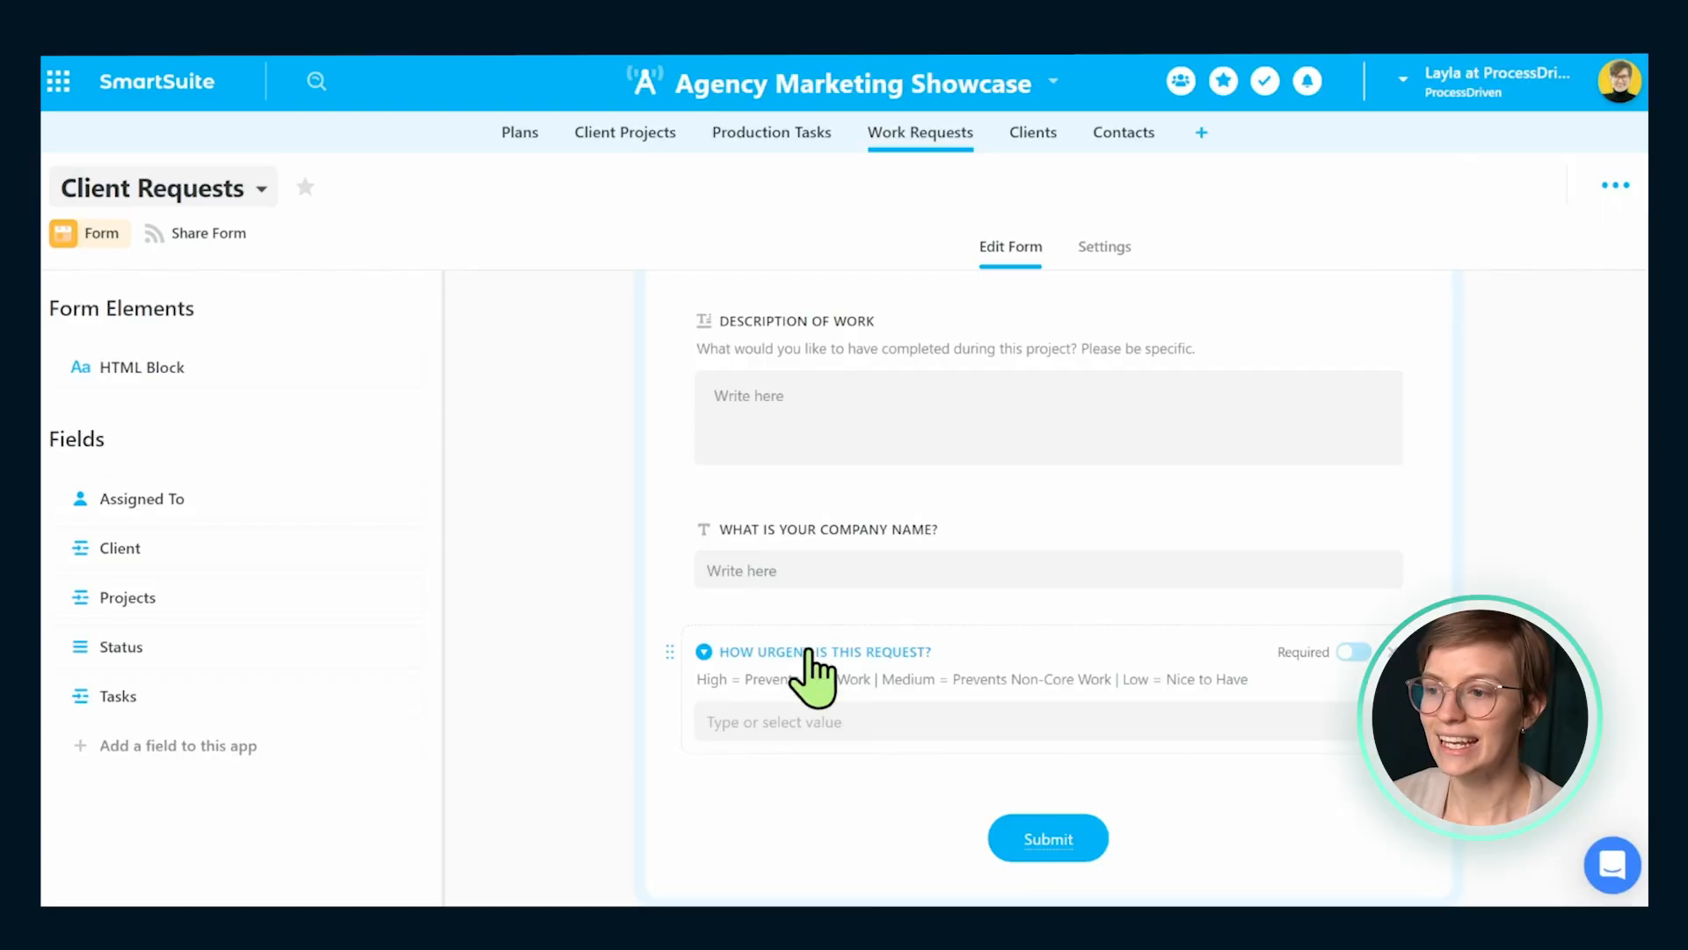
- In the Works Requests by Company view, examine the Priority field's settings, including its choices, defaults and help text
{"action": "left_click", "coordinate": [261, 190]}
{"action": "left_click", "coordinate": [175, 334]}
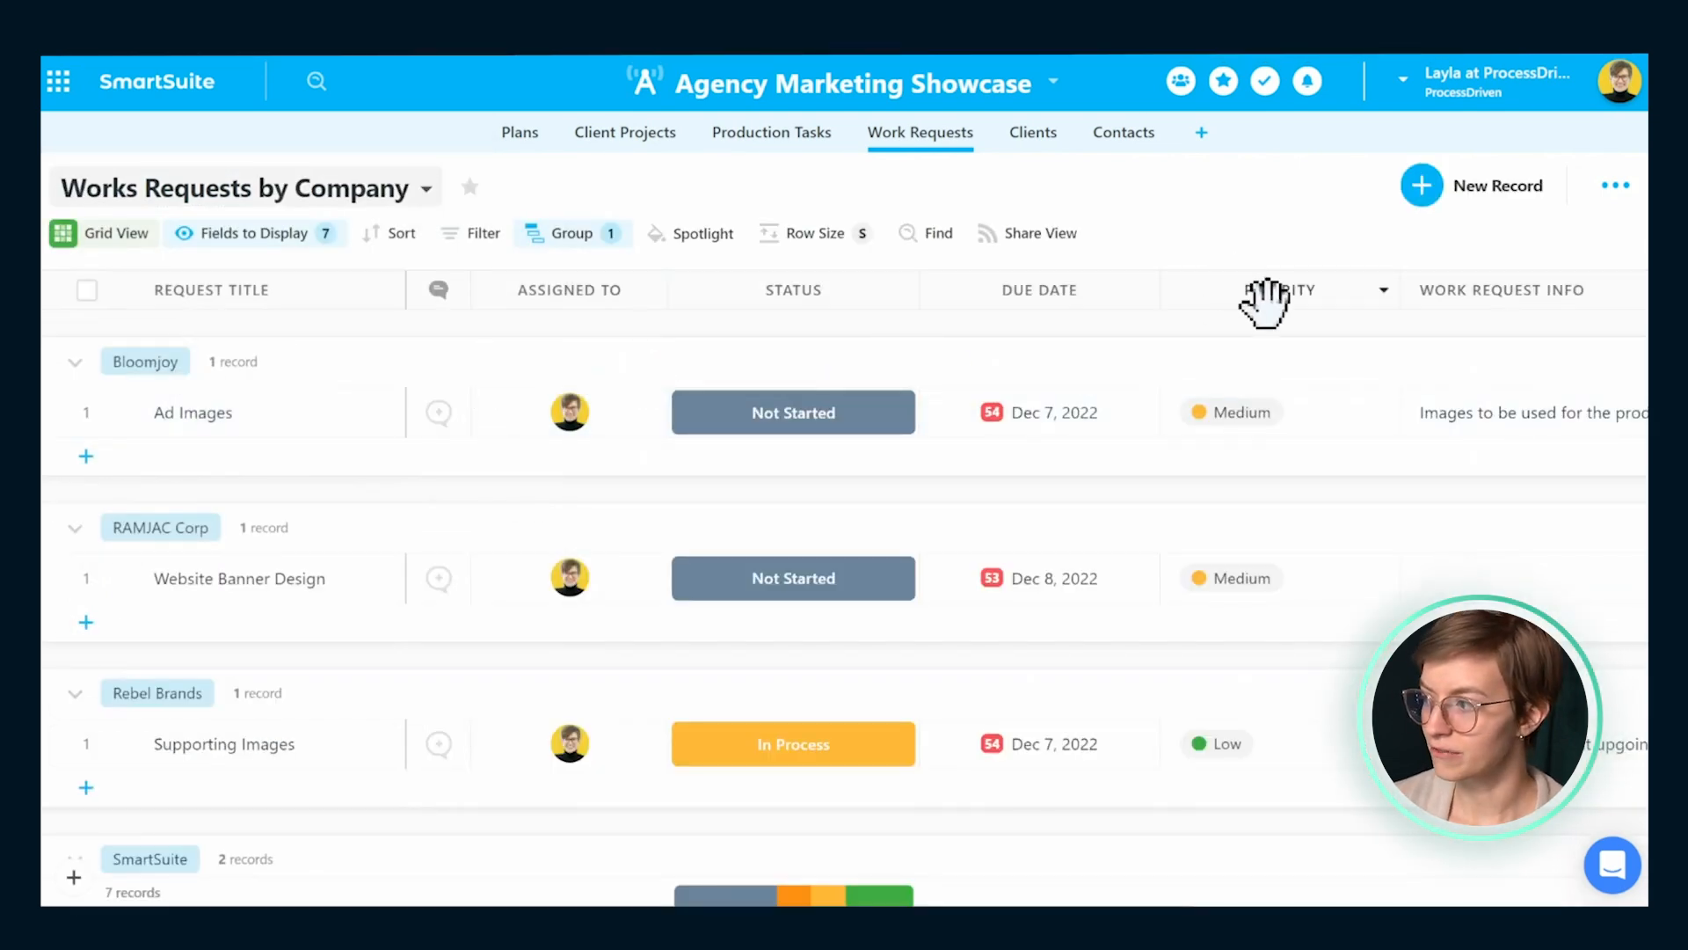
{"action": "left_click", "coordinate": [1379, 294]}
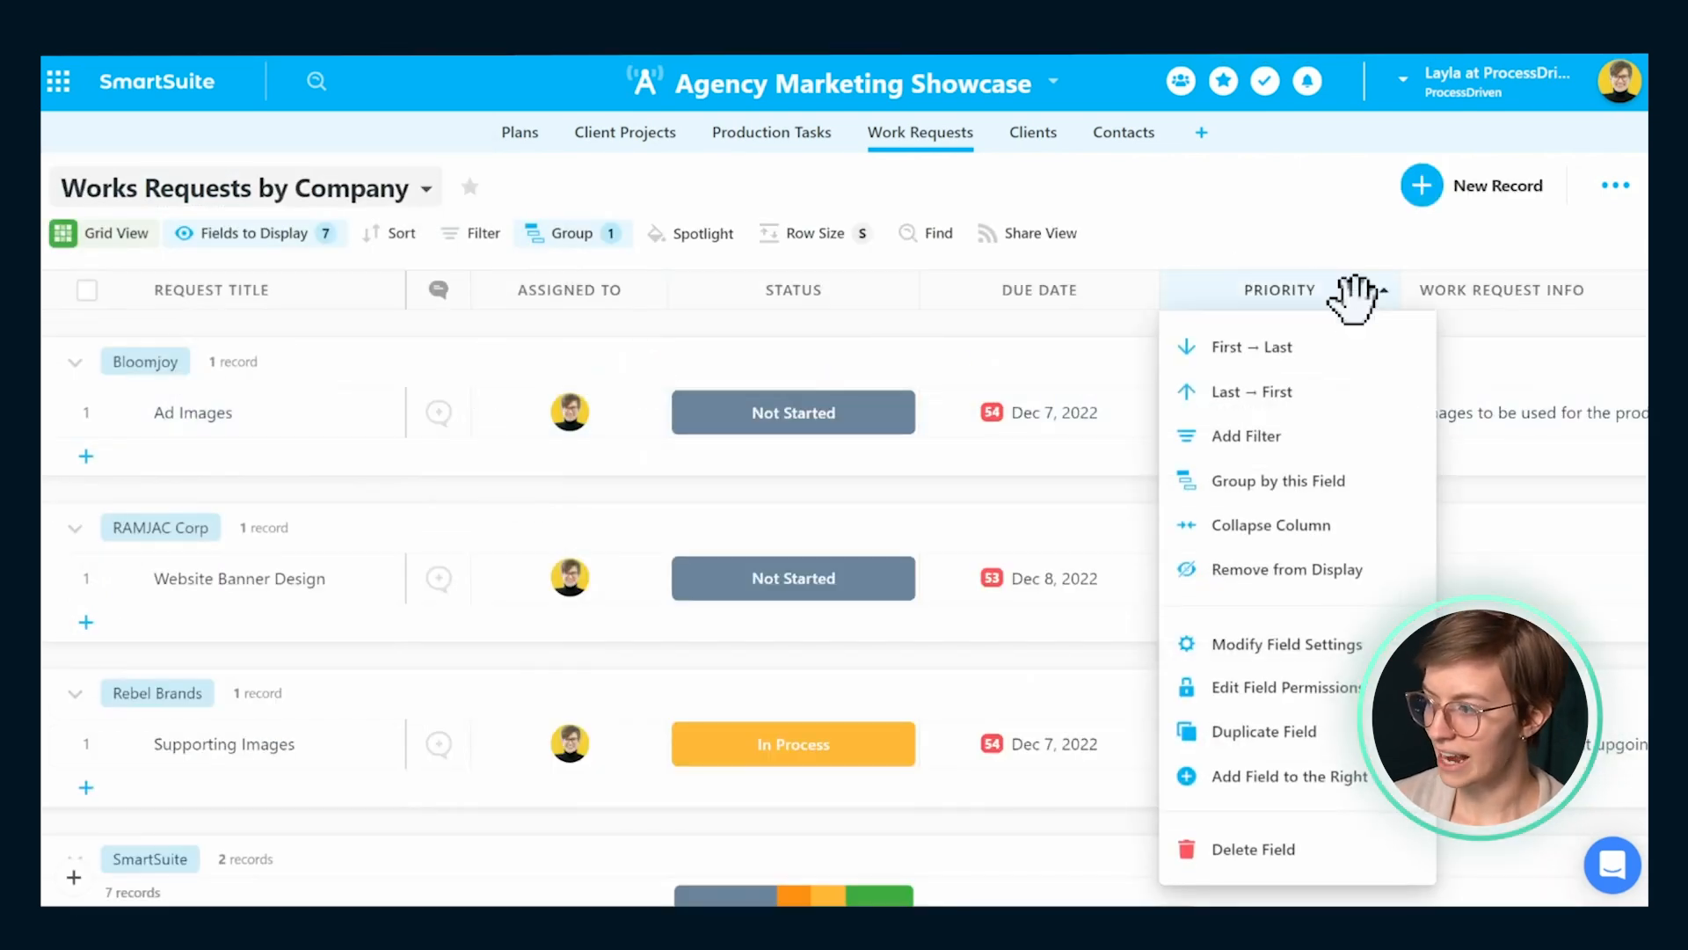
{"action": "left_click", "coordinate": [1256, 645]}
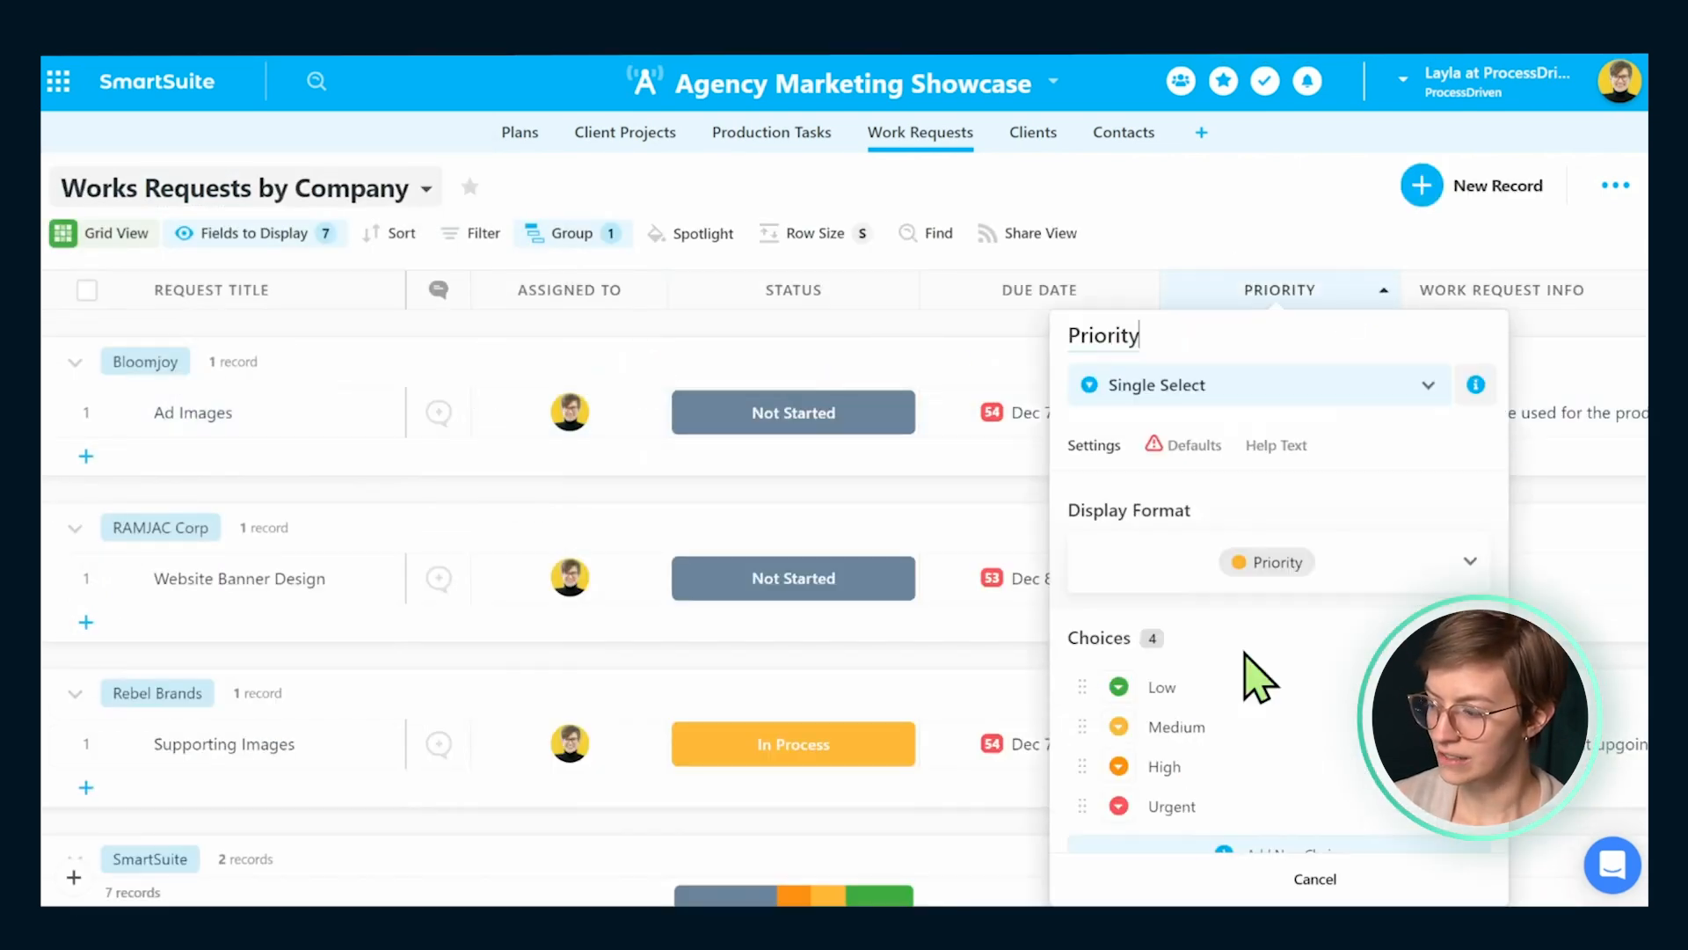
{"action": "left_click", "coordinate": [1170, 448]}
{"action": "left_click", "coordinate": [1253, 446]}
{"action": "left_click", "coordinate": [1141, 552]}
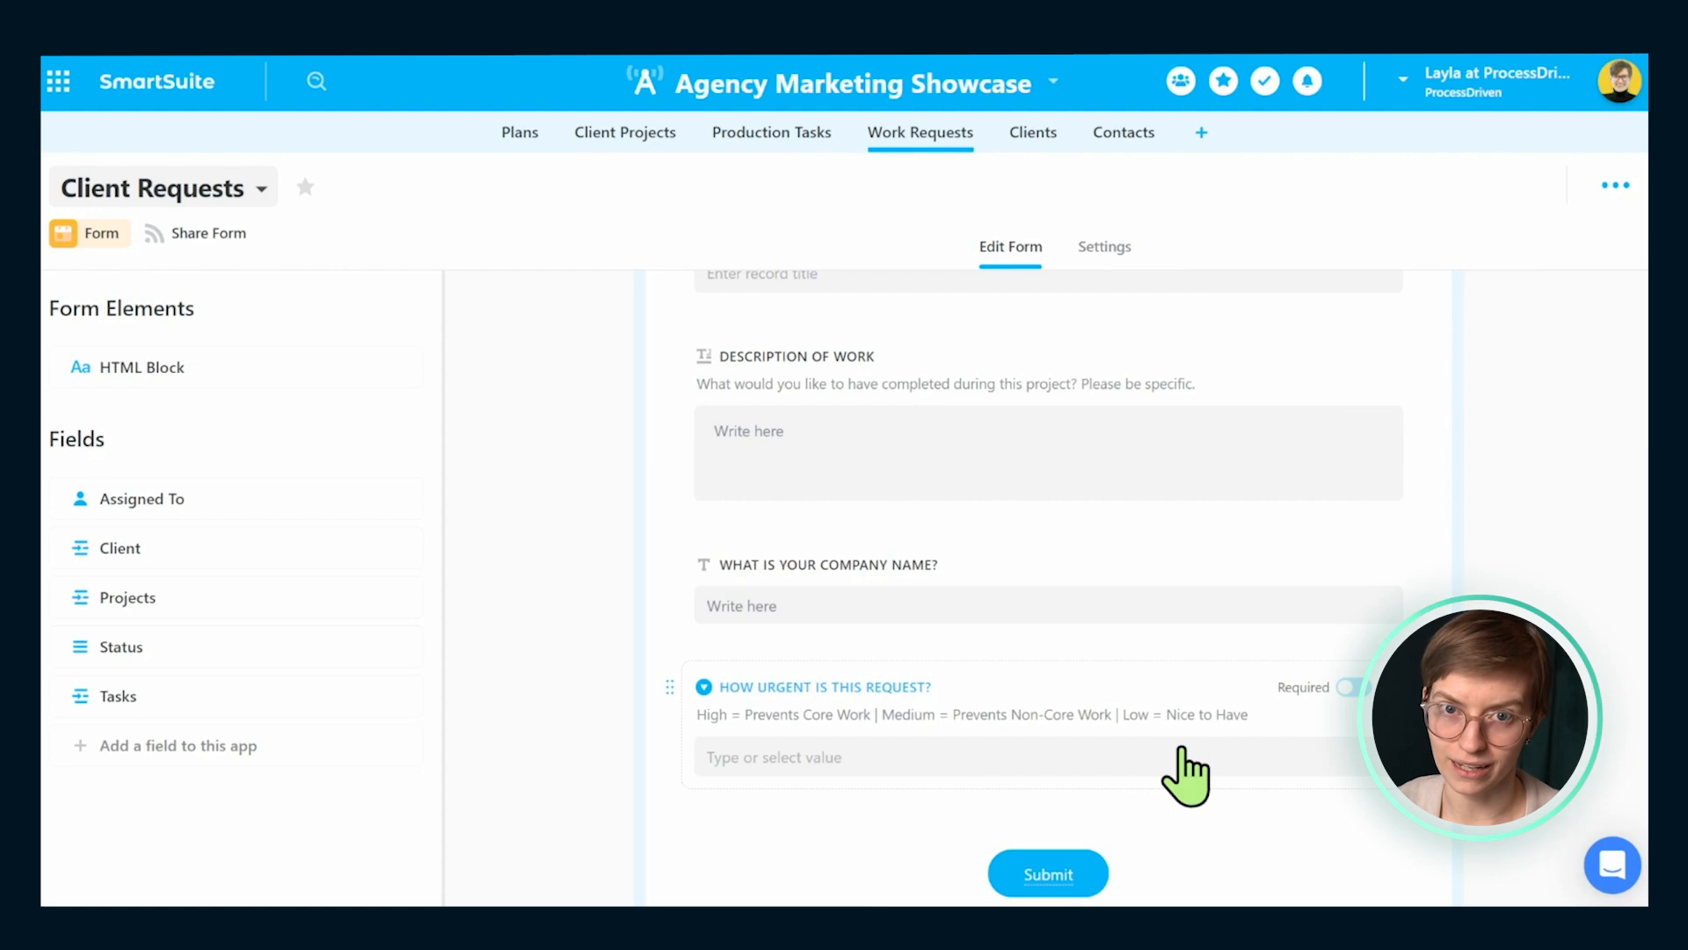
- Make the "How urgent is this request?" field required in the Client Requests form
{"action": "scroll", "coordinate": [976, 563], "scroll_direction": "up", "scroll_amount": 5}
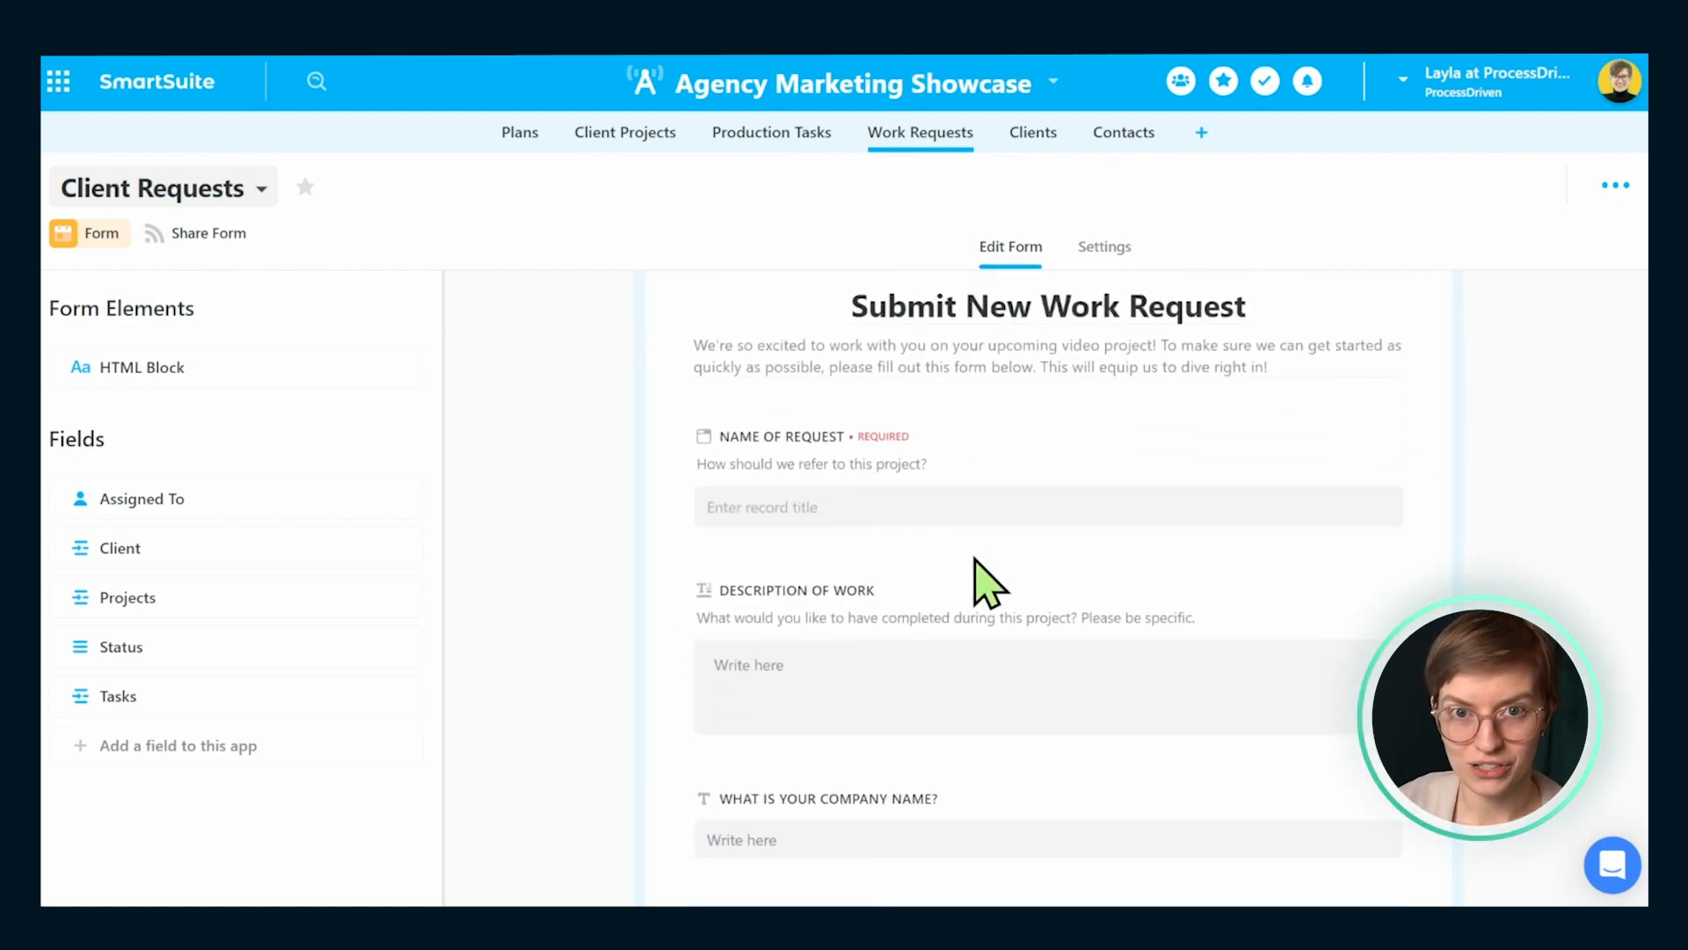
{"action": "scroll", "coordinate": [976, 580], "scroll_direction": "down", "scroll_amount": 2}
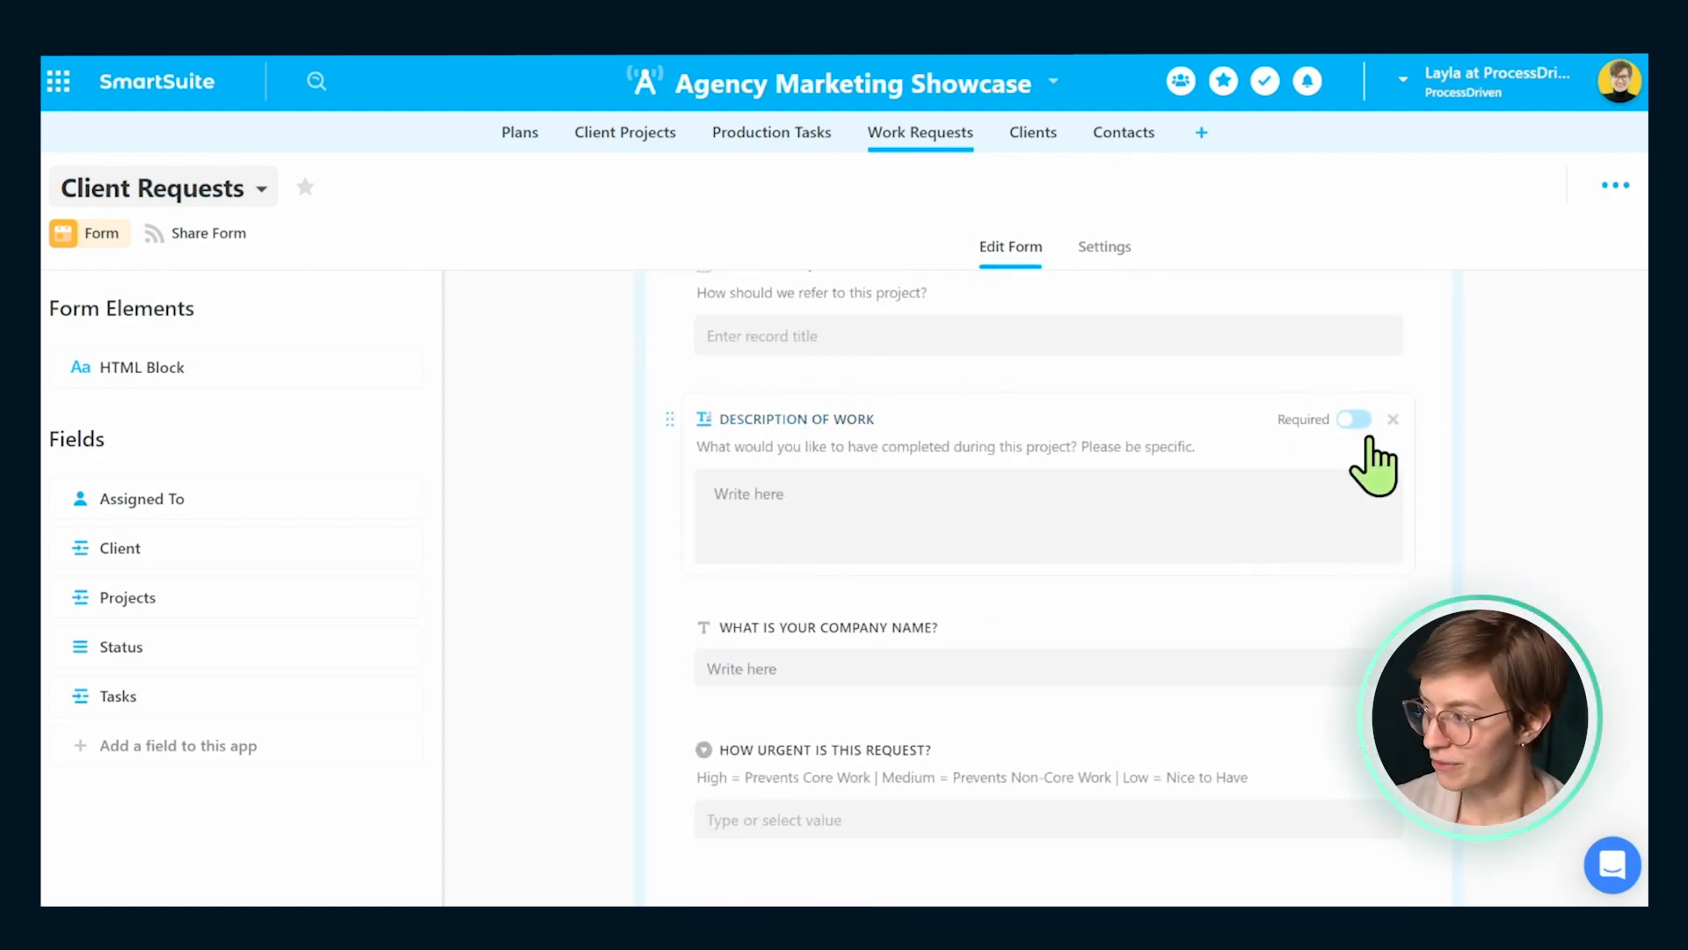
{"action": "scroll", "coordinate": [1369, 765], "scroll_direction": "down", "scroll_amount": 3}
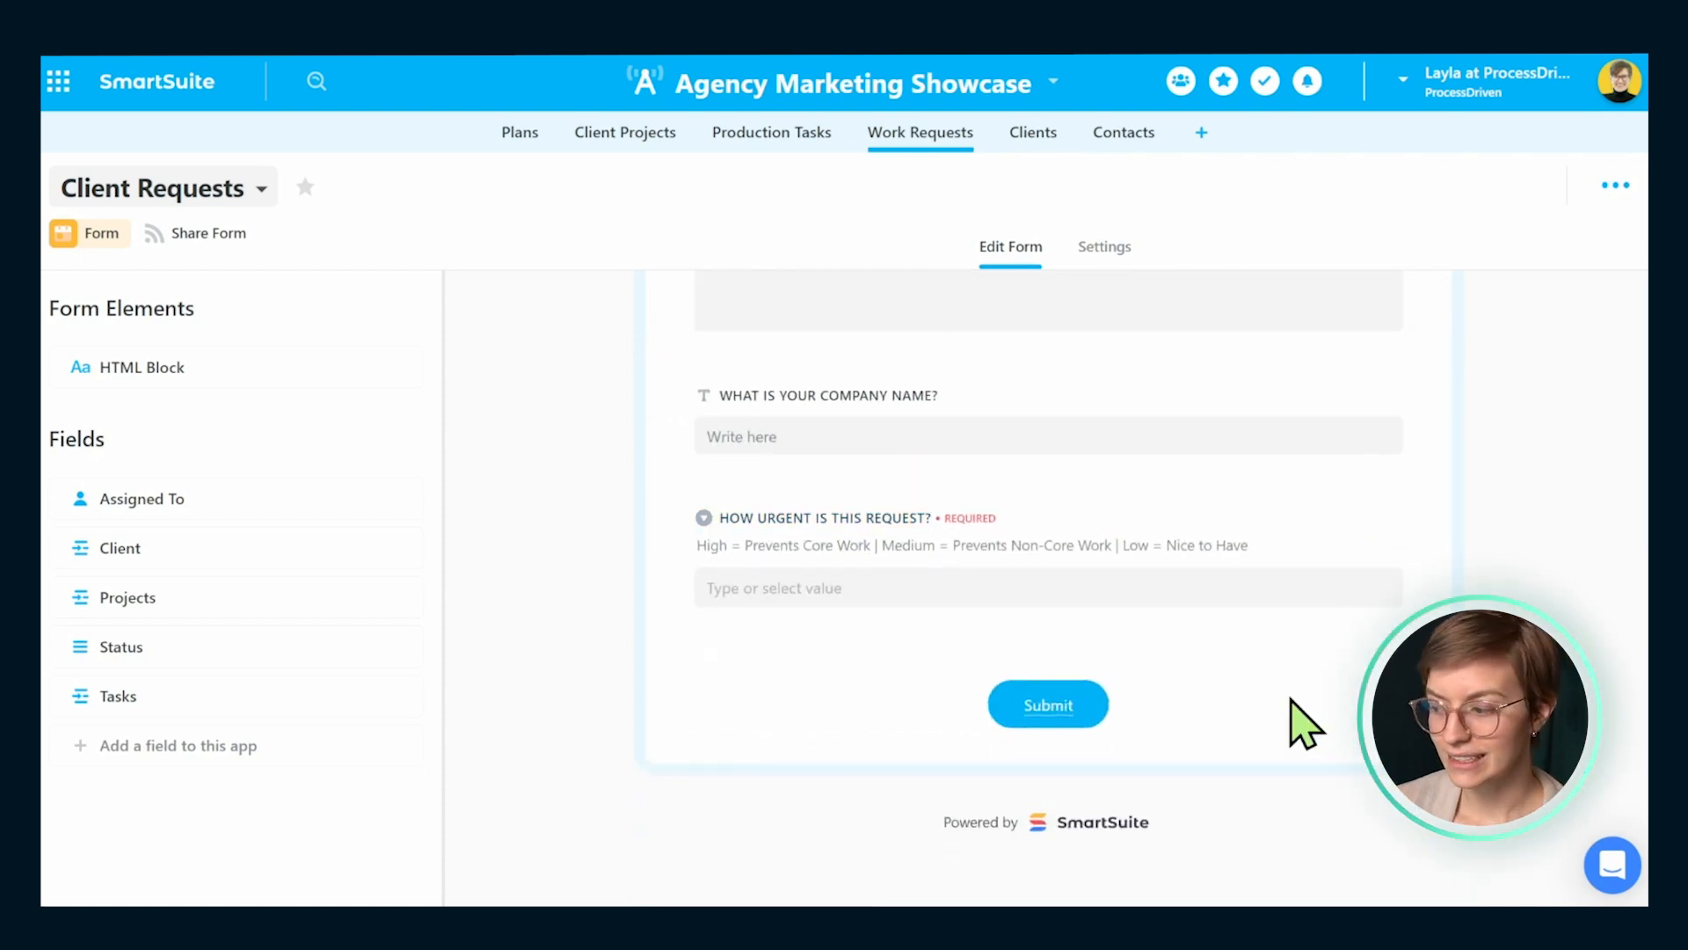
- Try out "Hit the Easy Button" and "Get it Done!" as the text of the form's submit button
{"action": "double_click", "coordinate": [1031, 705]}
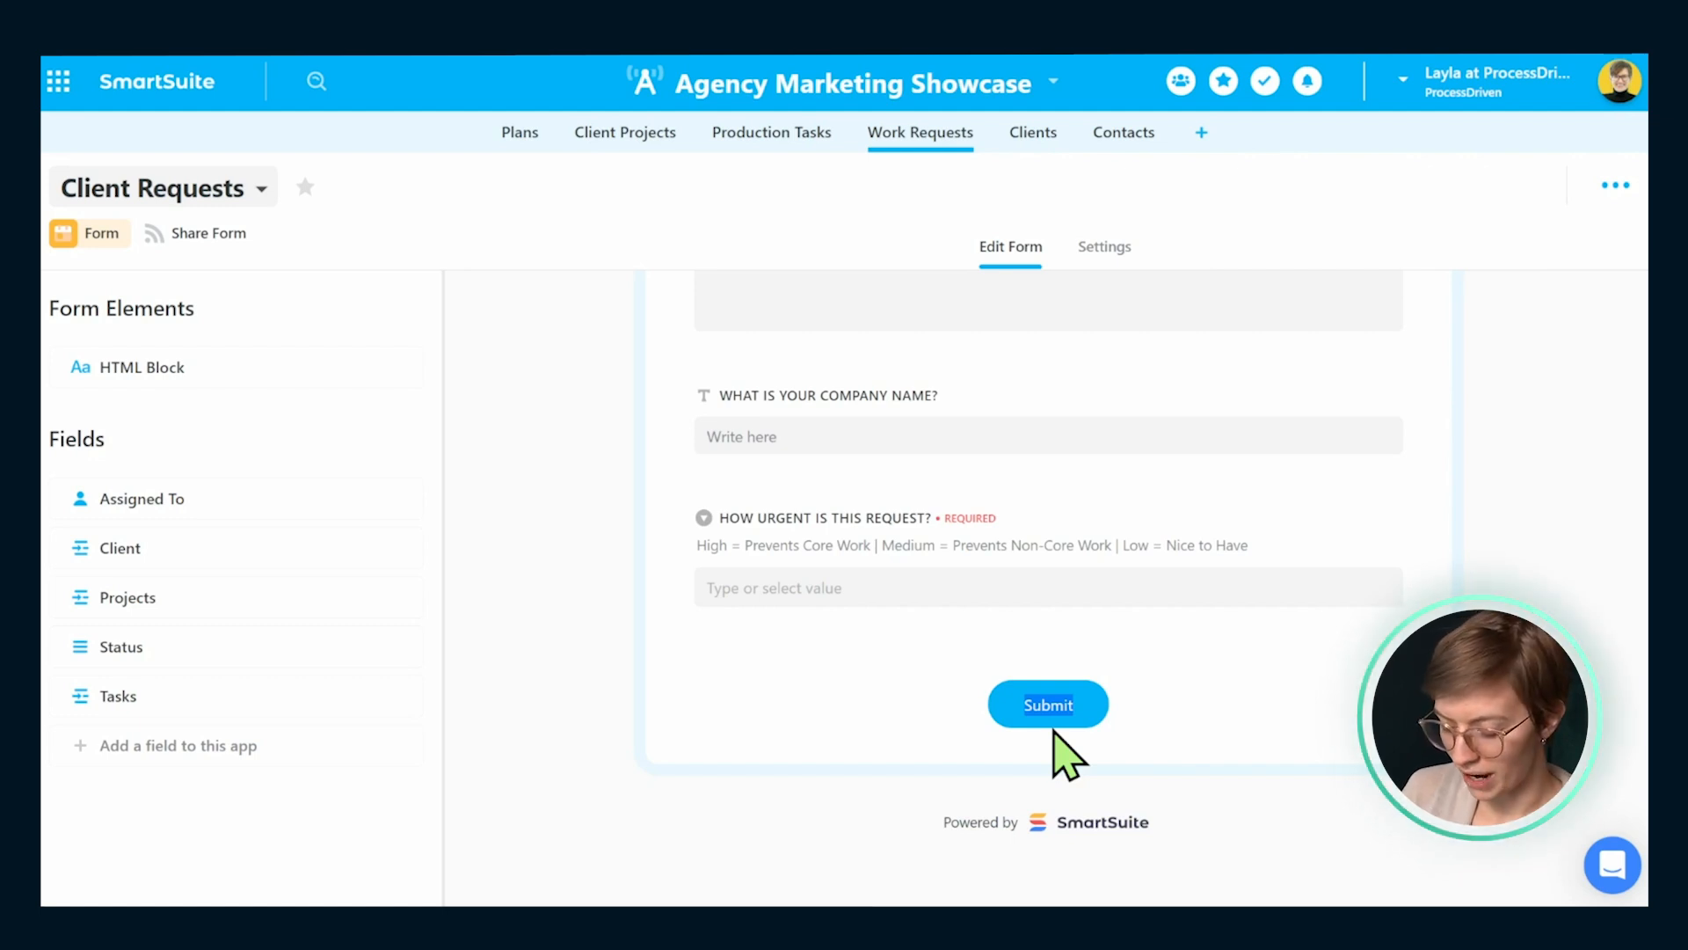
{"action": "type", "text": "Hit the "}
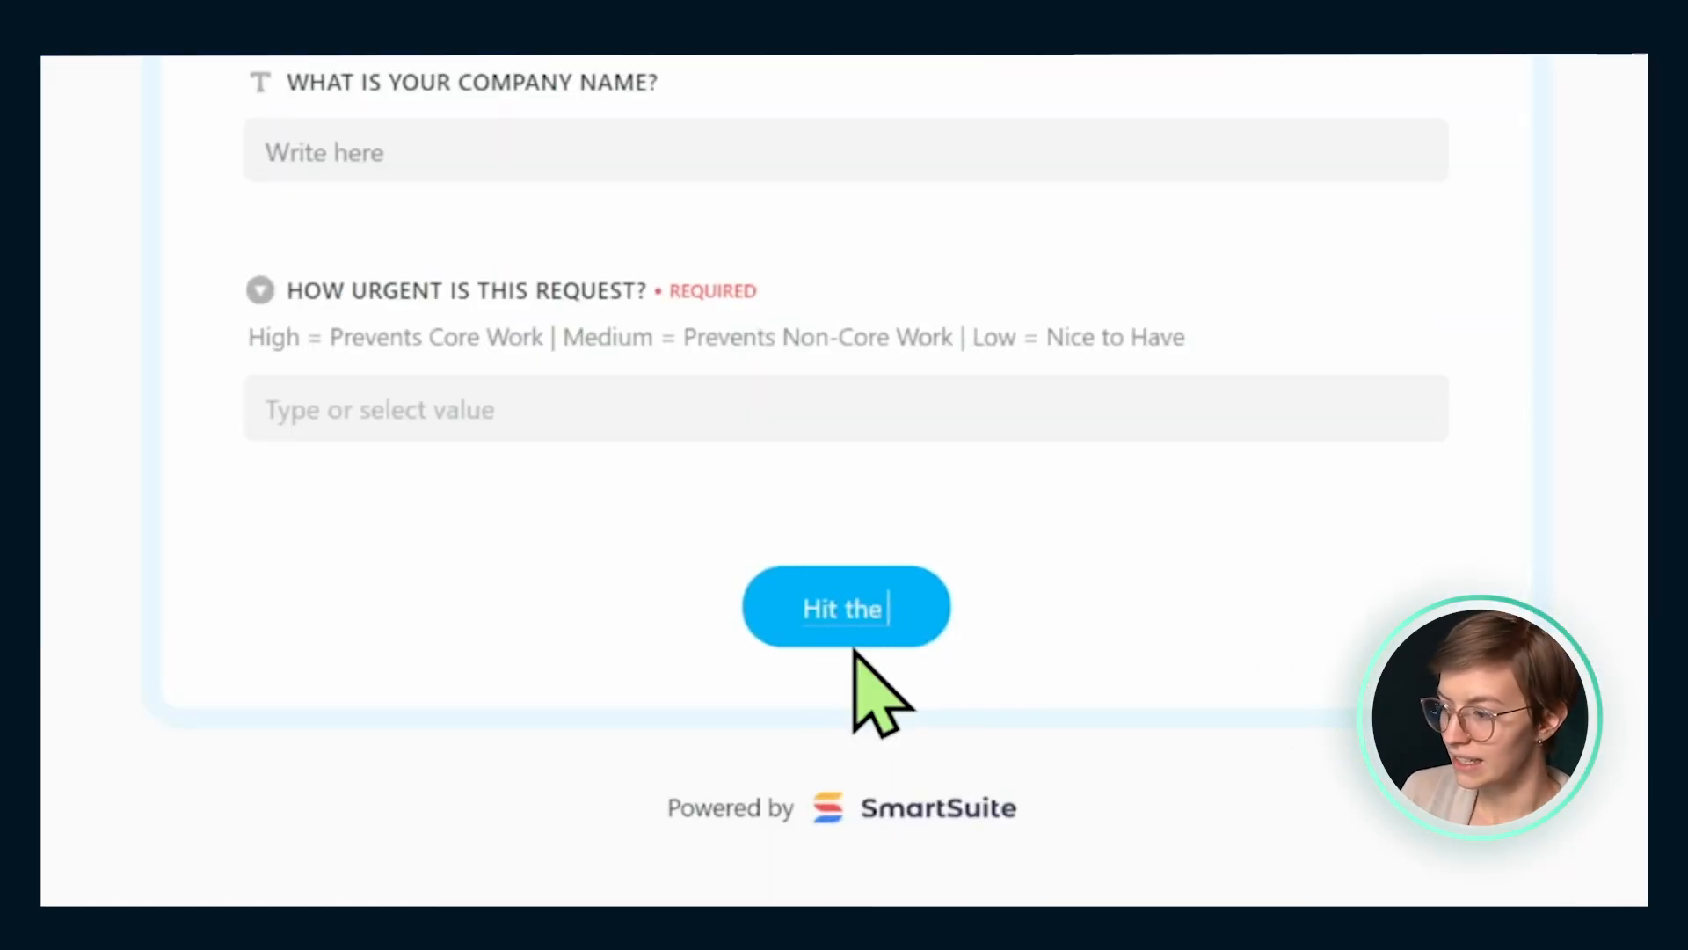
{"action": "type", "text": "Easy Button"}
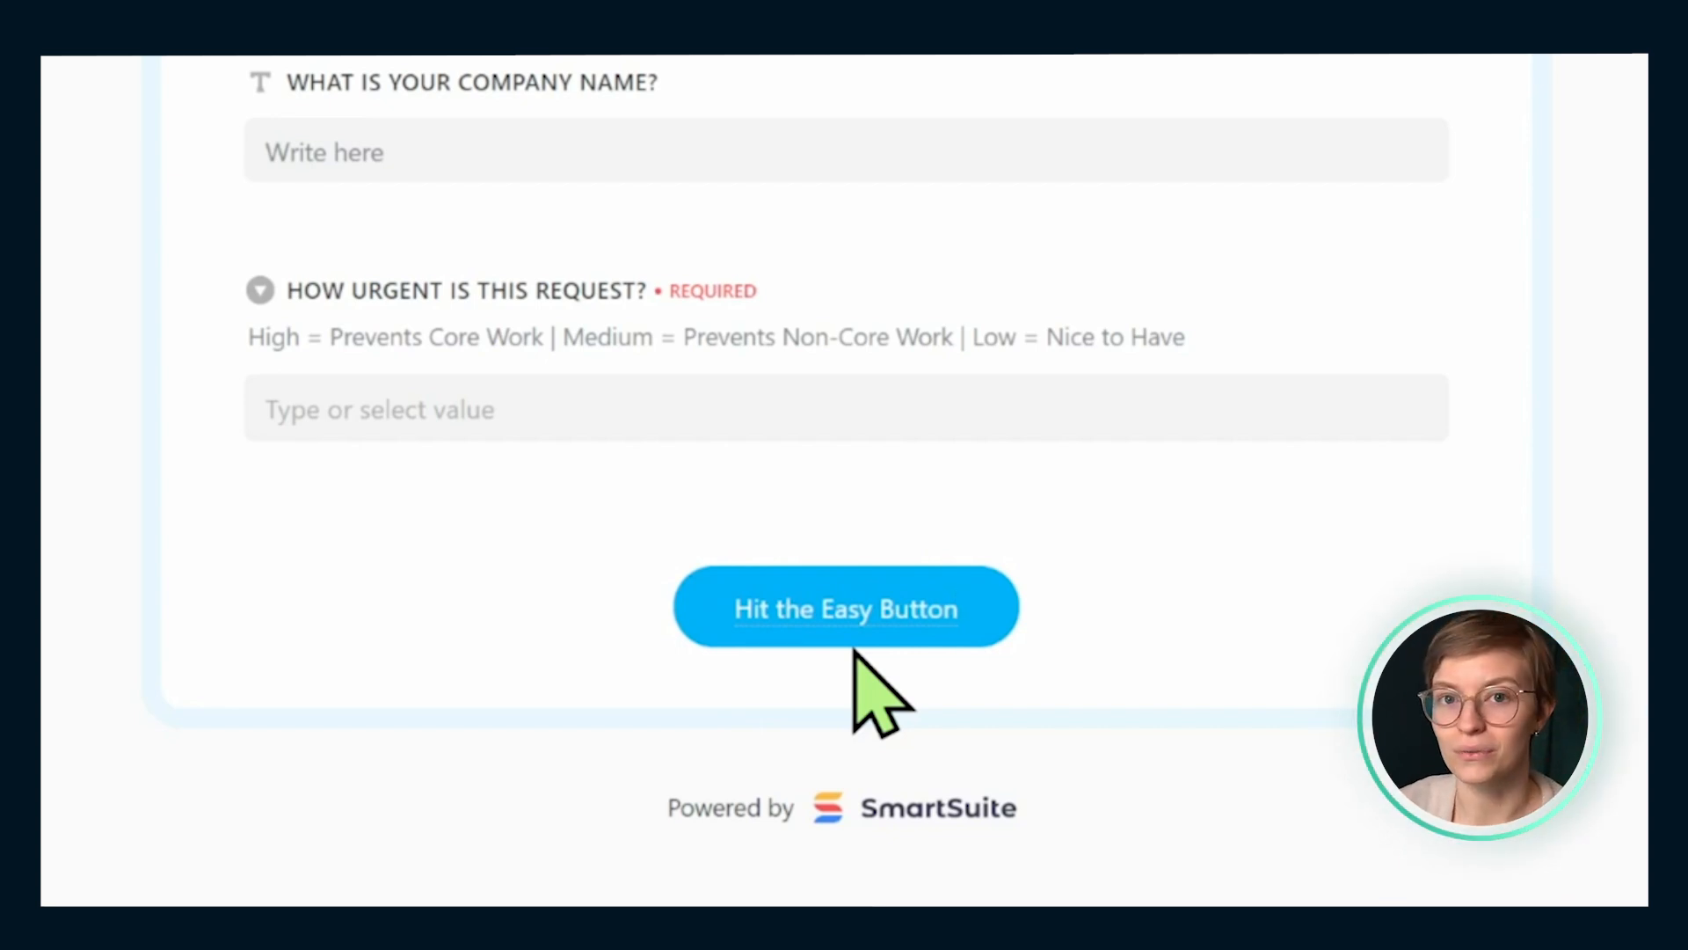
{"action": "key", "text": "ctrl+a"}
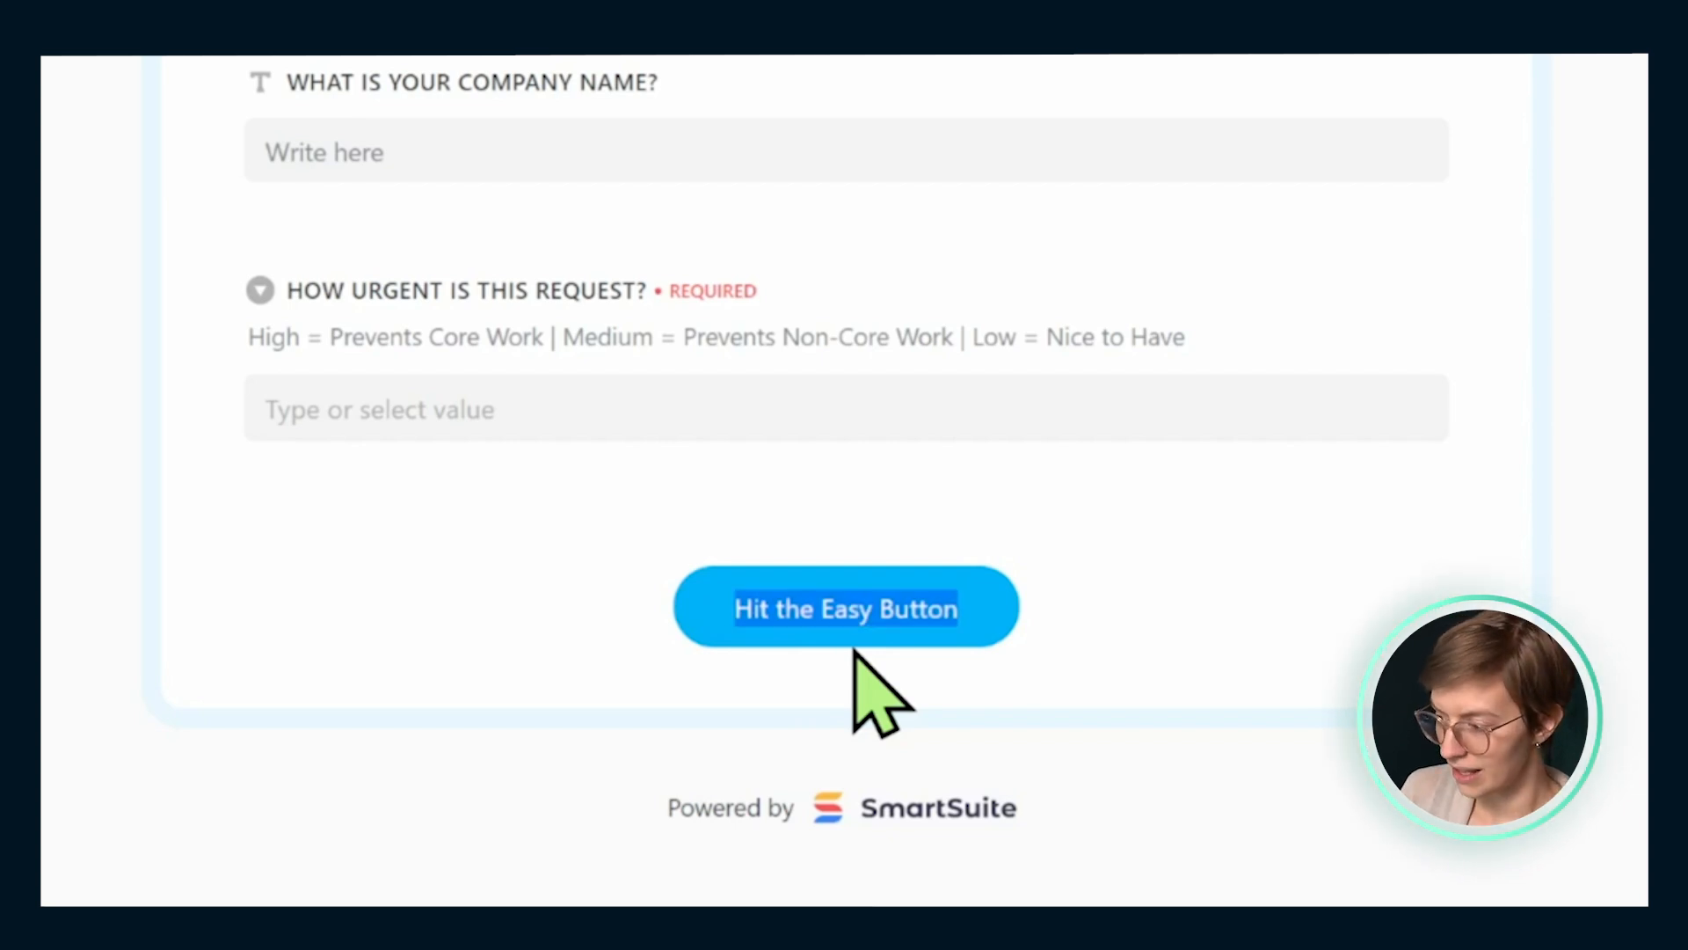
{"action": "type", "text": "Get it Done!"}
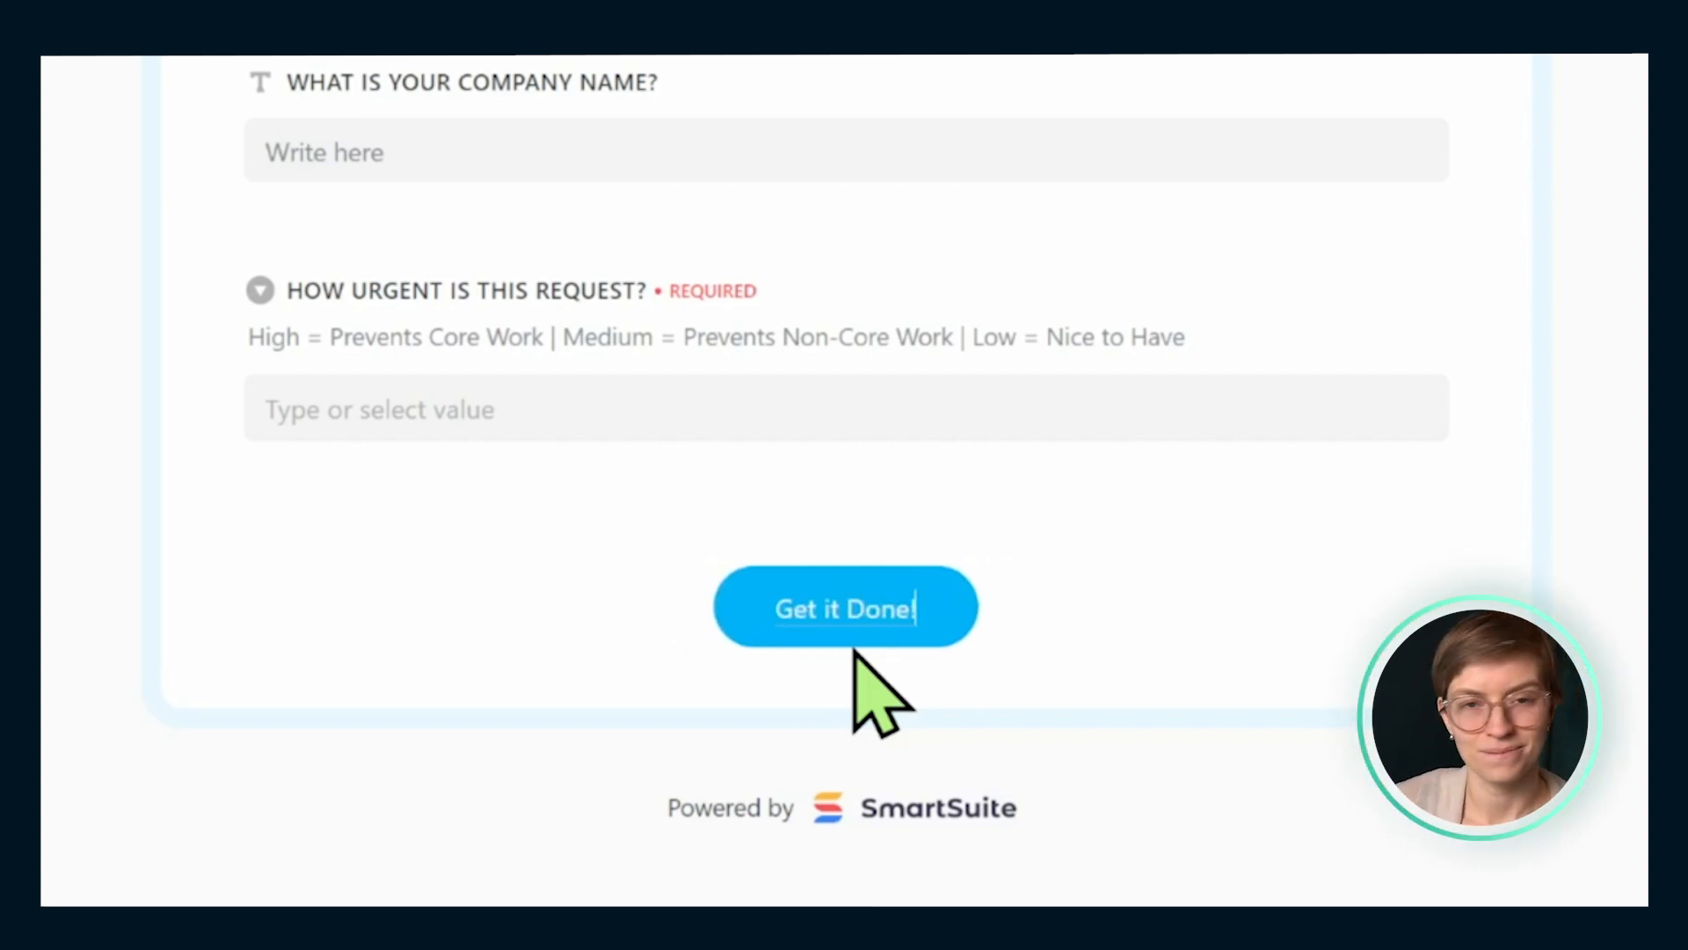
- Set the submit button's text to "Send in Request"
{"action": "key", "text": "ctrl+a"}
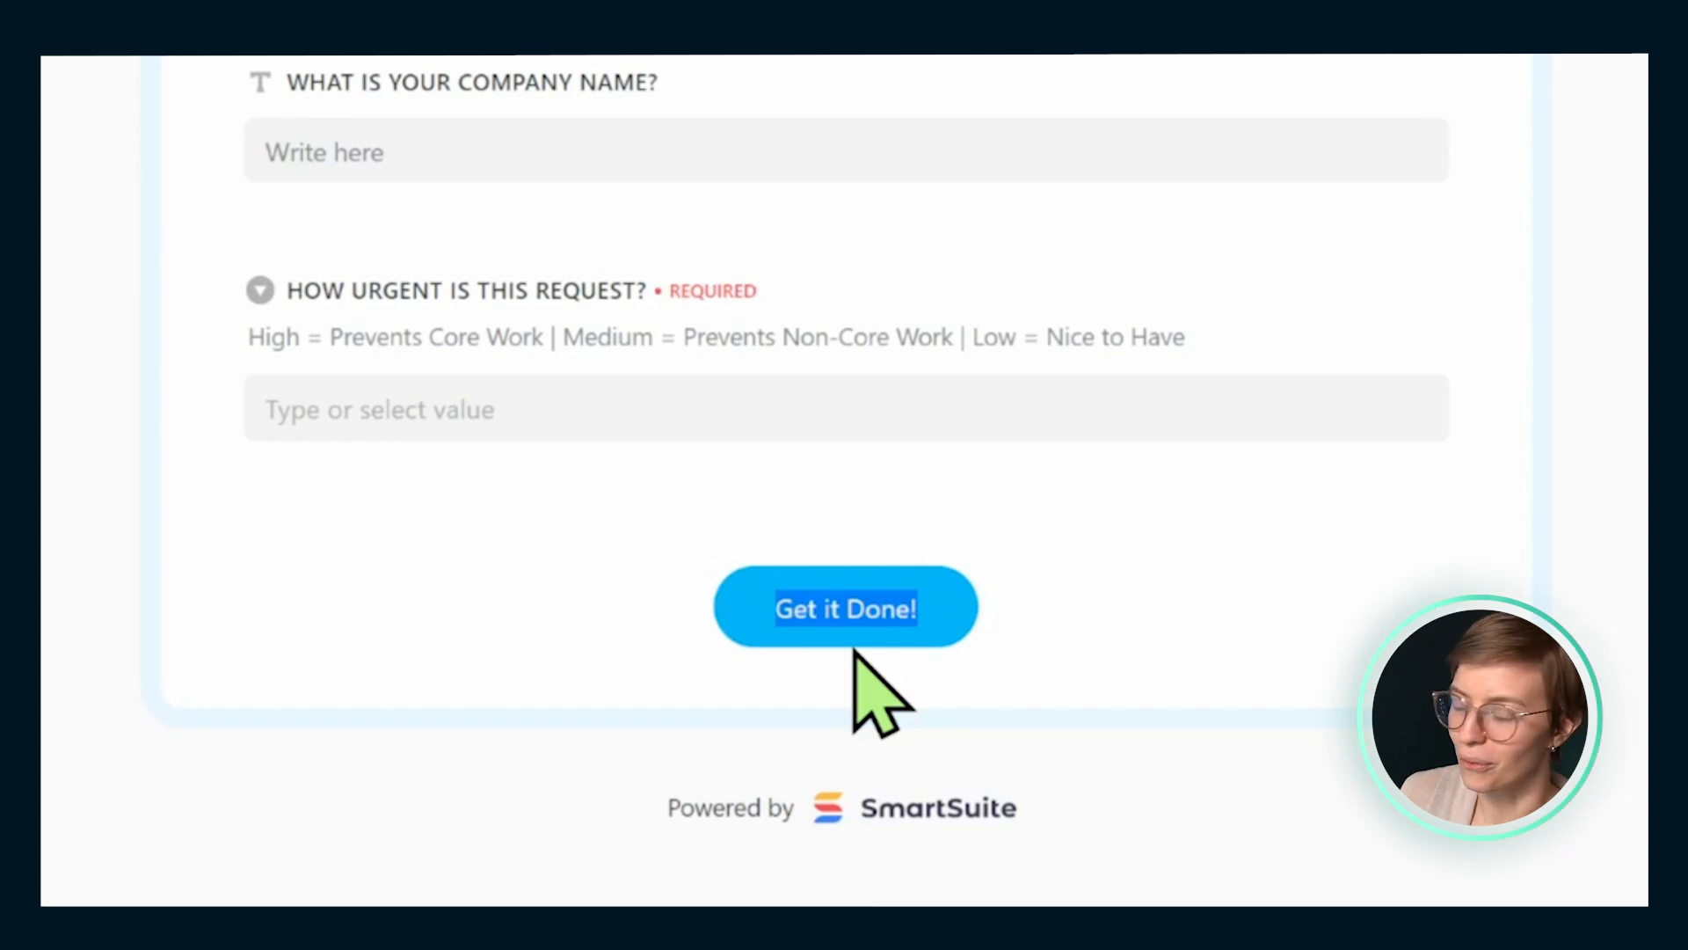
{"action": "type", "text": "Send in Request"}
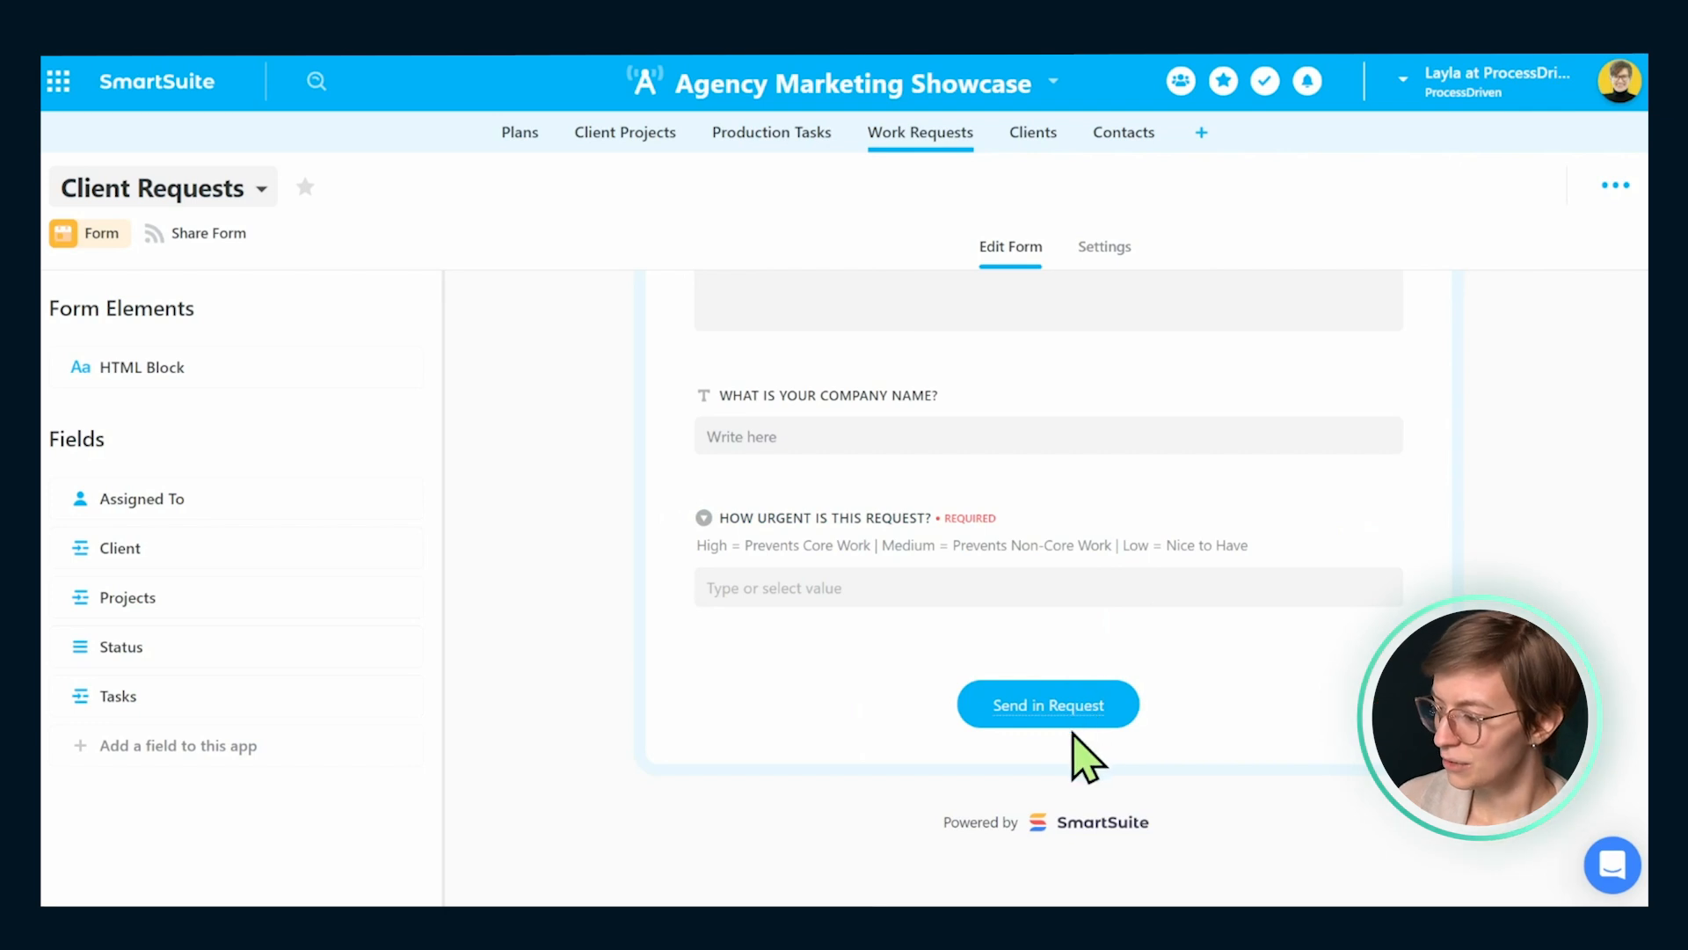
- In the form's settings, paste the after-submission message that begins "Your request has been submitted!"
{"action": "scroll", "coordinate": [992, 822], "scroll_direction": "up", "scroll_amount": 10}
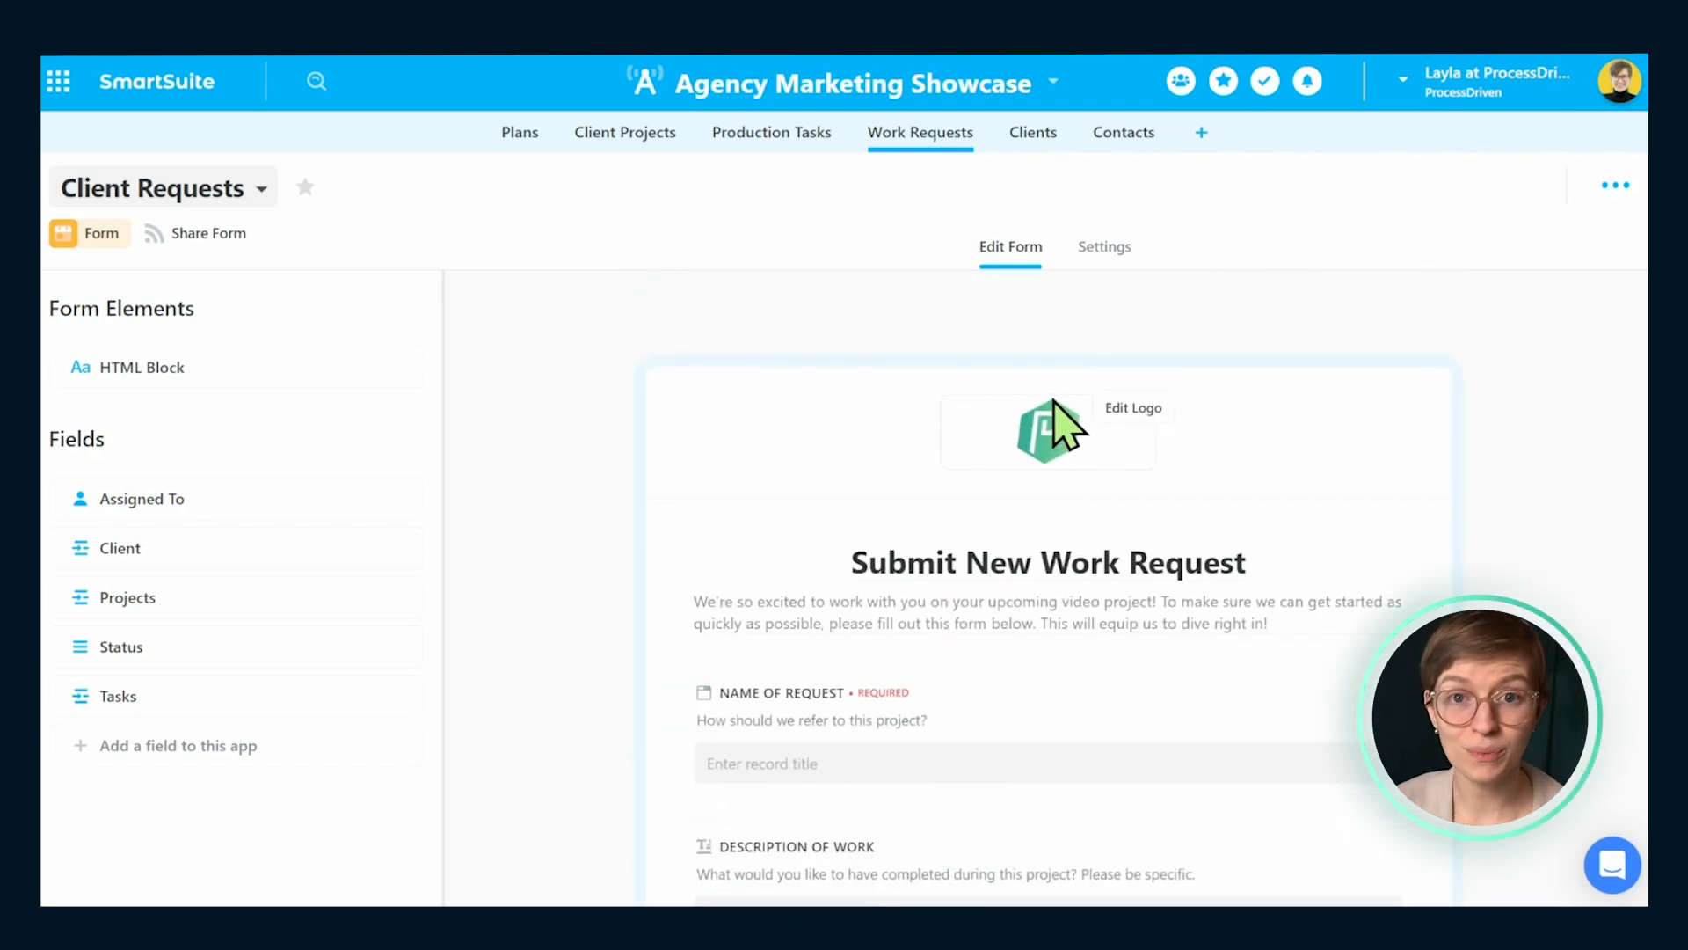
{"action": "left_click", "coordinate": [1104, 250]}
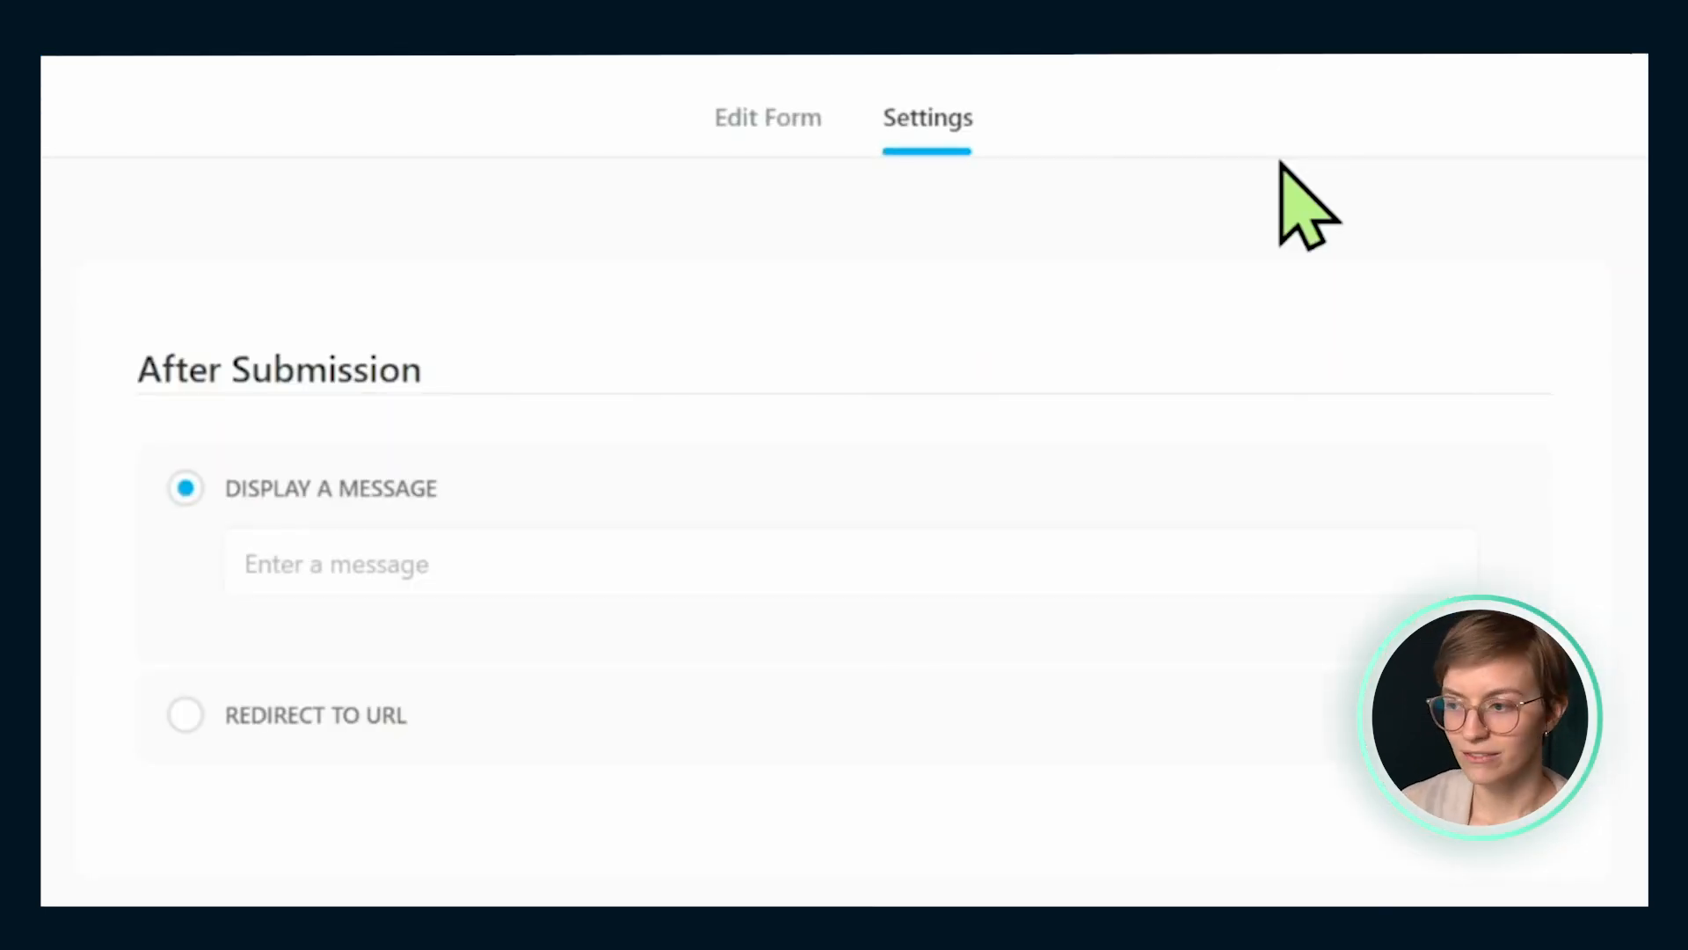
{"action": "left_click", "coordinate": [950, 567]}
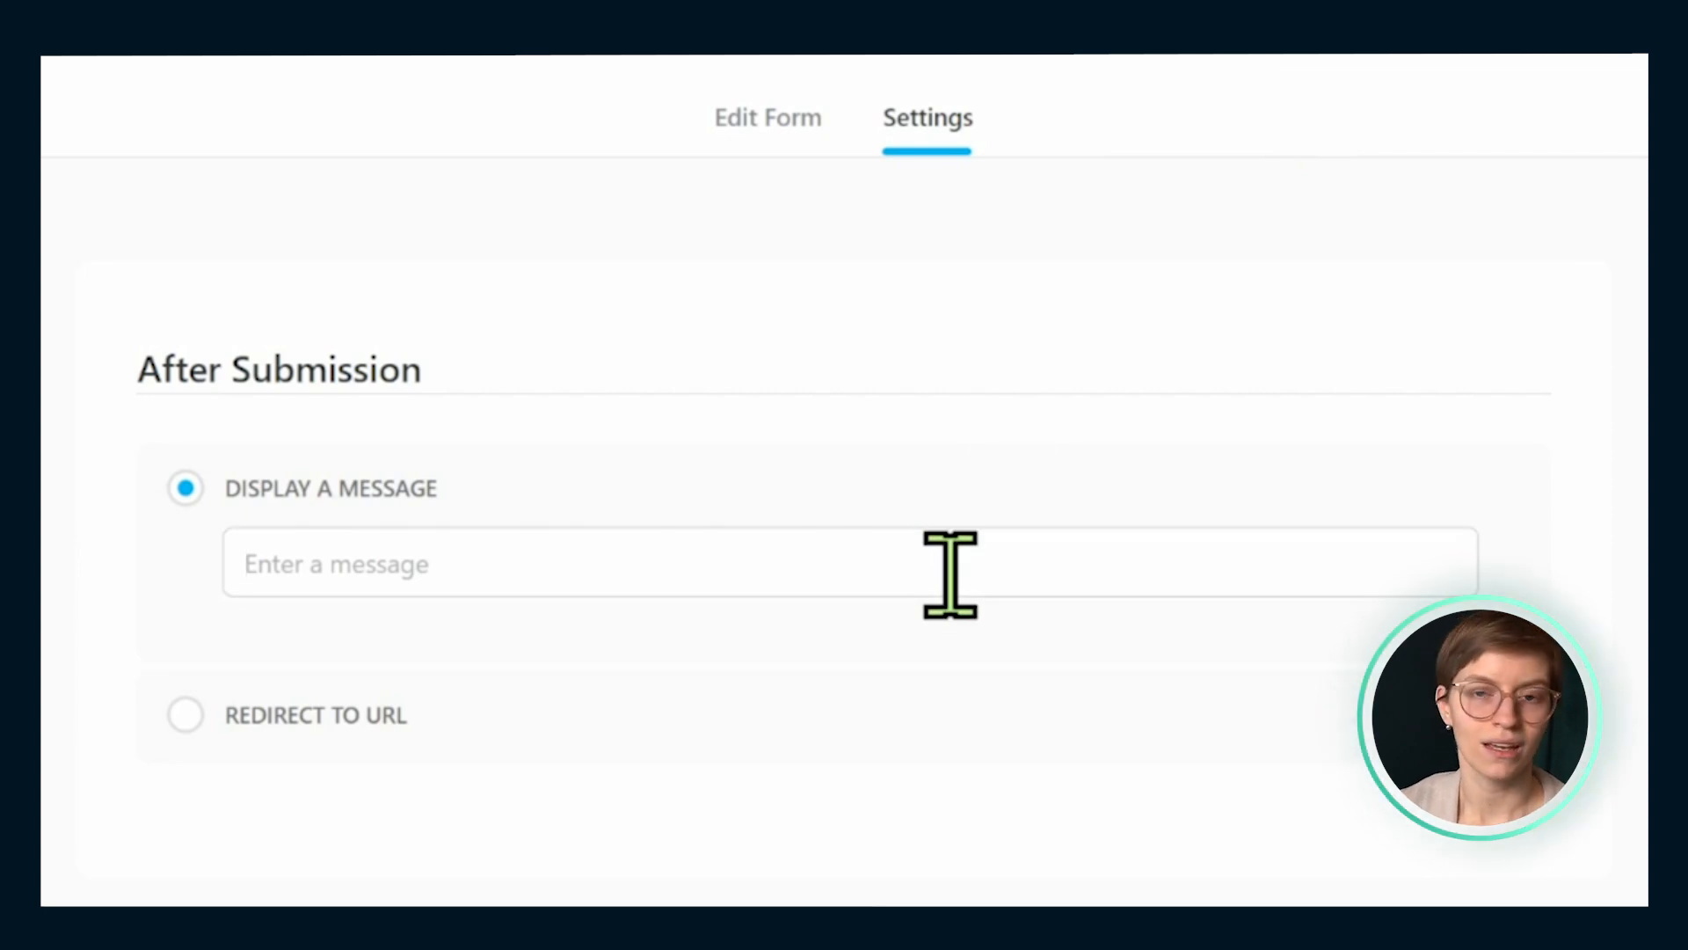
{"action": "key", "text": "ctrl+v"}
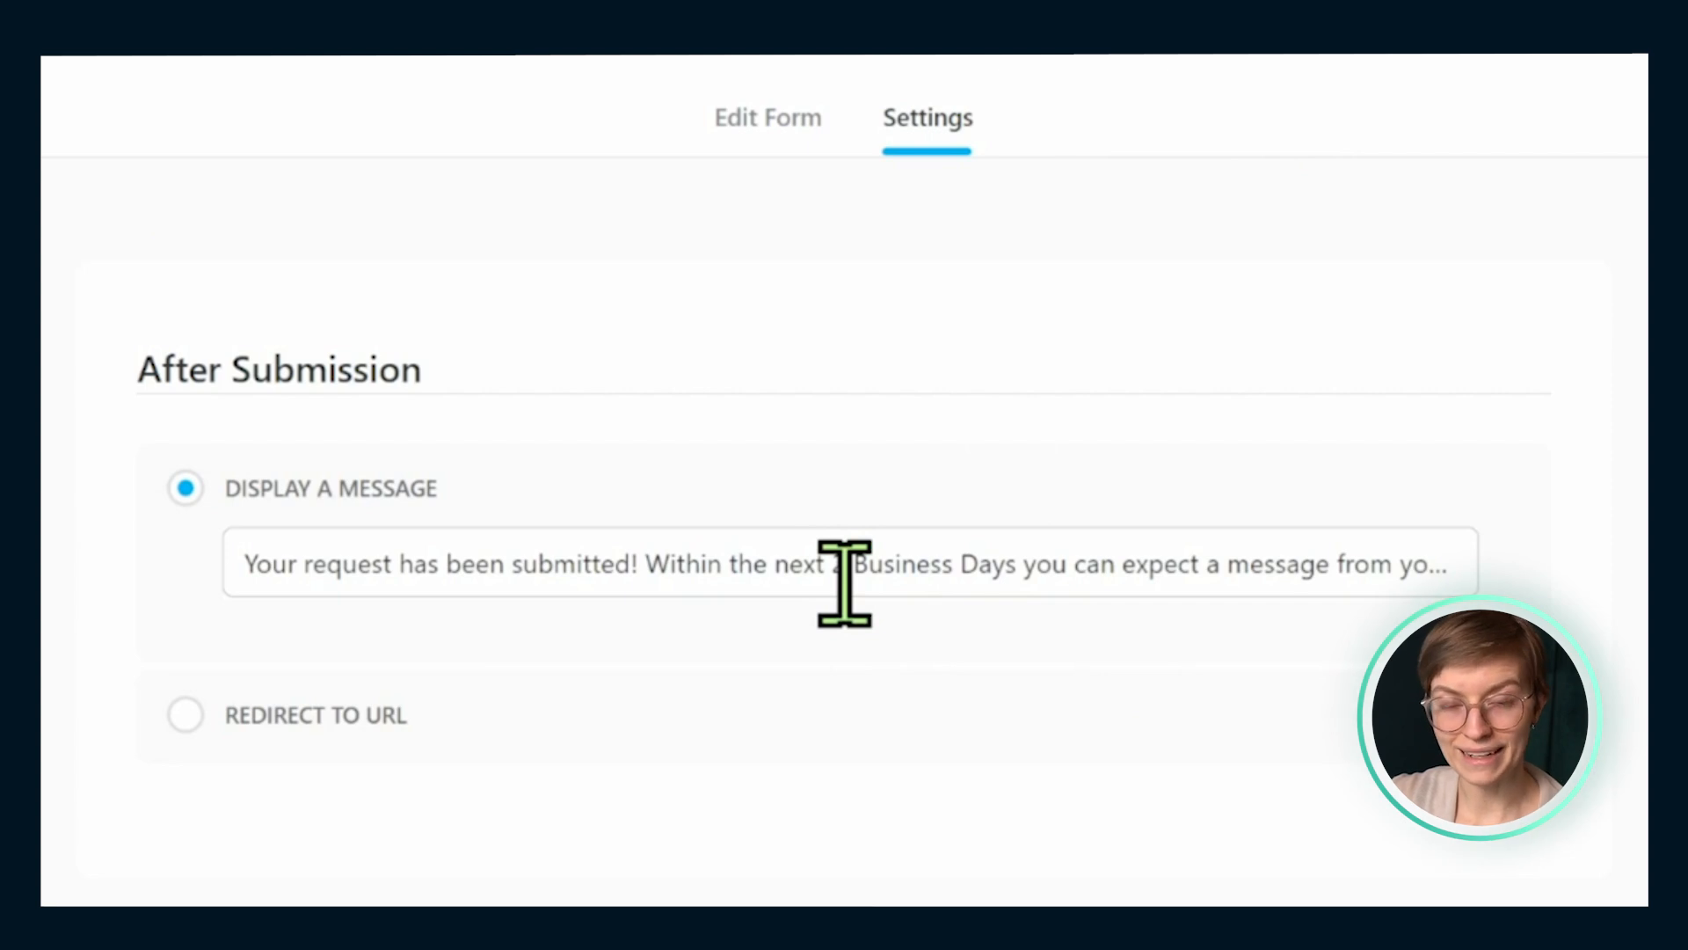
- Try out the Redirect to URL option as the form's after-submission action
{"action": "left_click_drag", "start_coordinate": [503, 359], "coordinate": [81, 362]}
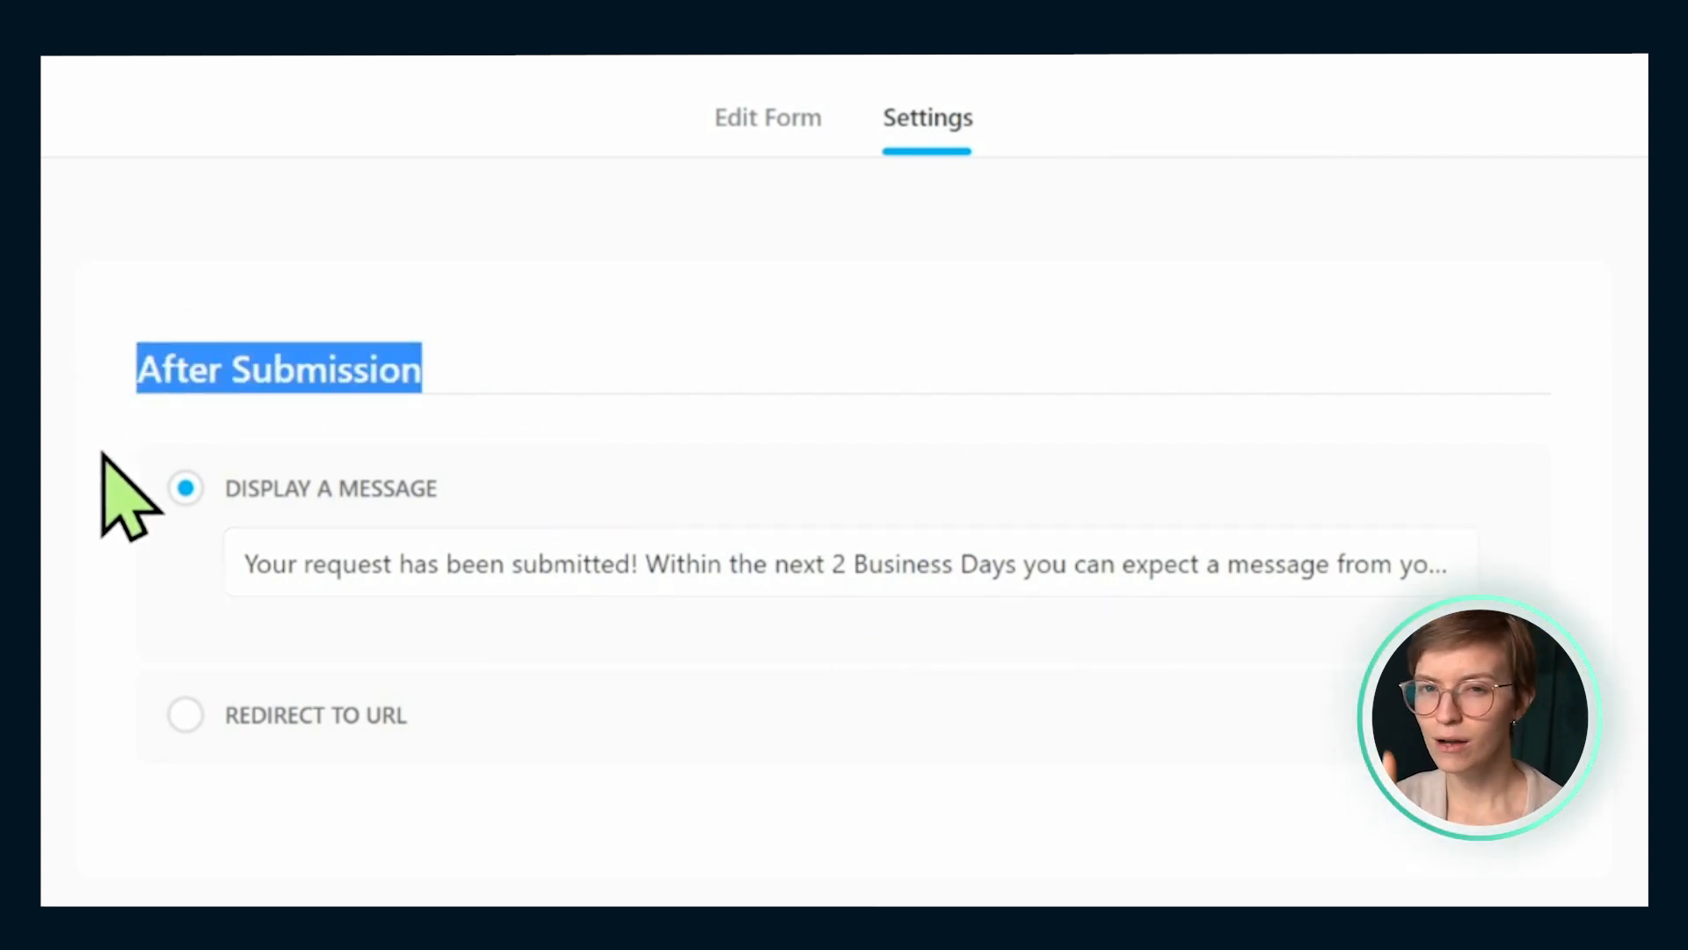
{"action": "left_click", "coordinate": [204, 728]}
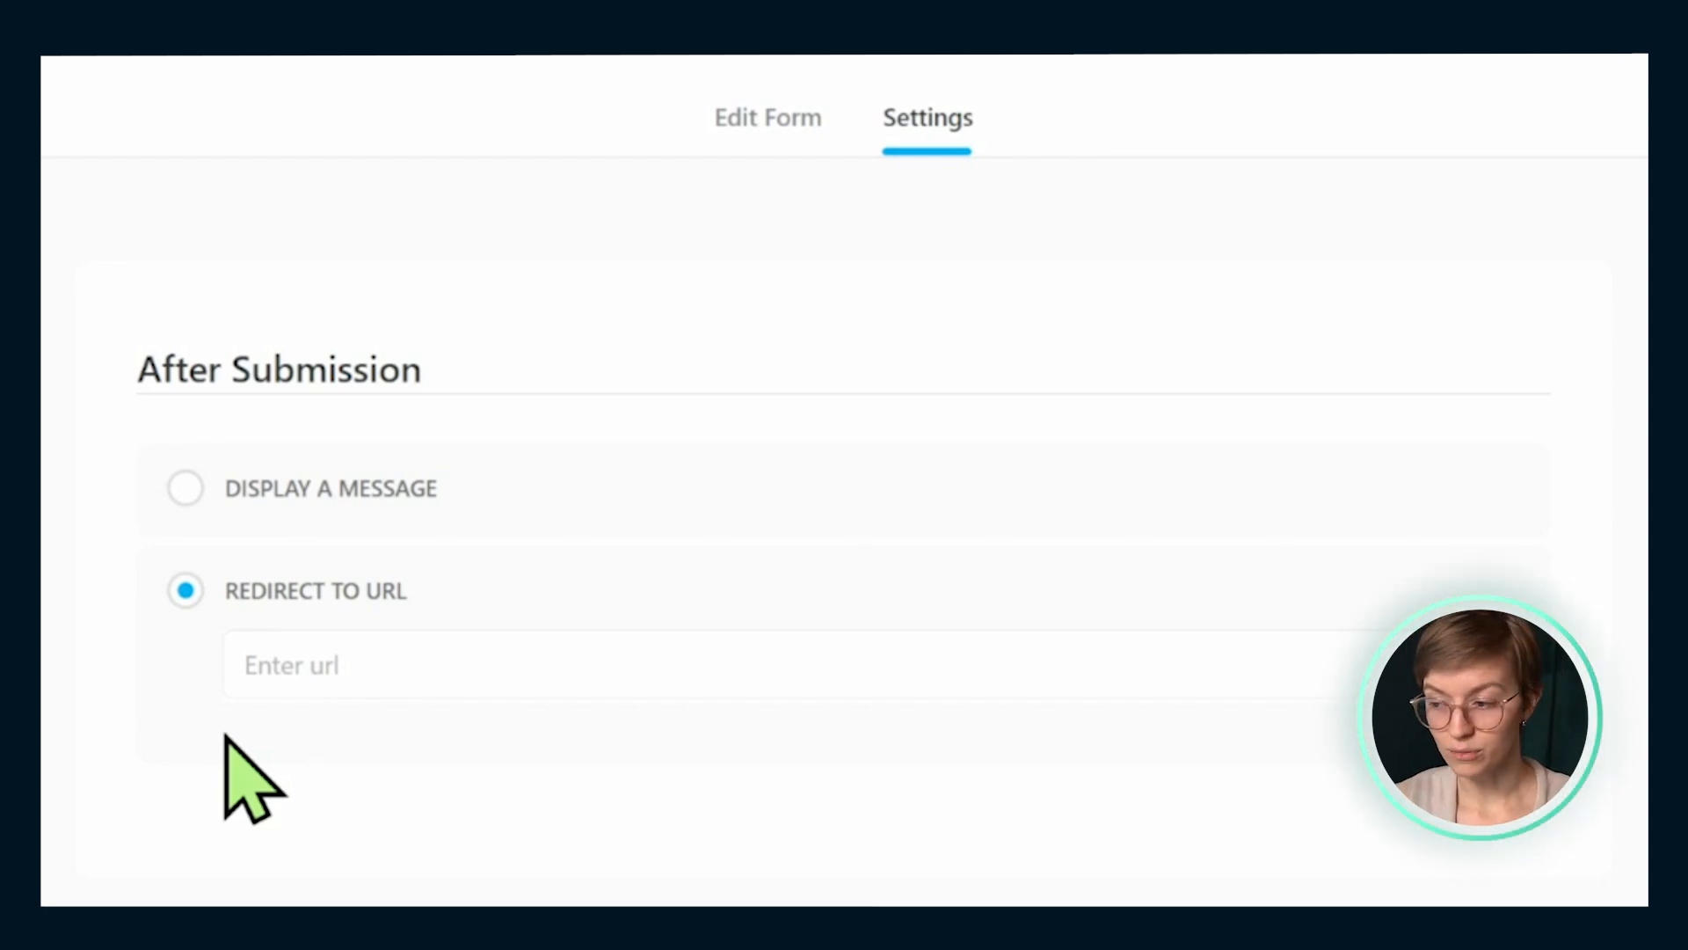
{"action": "left_click", "coordinate": [283, 658]}
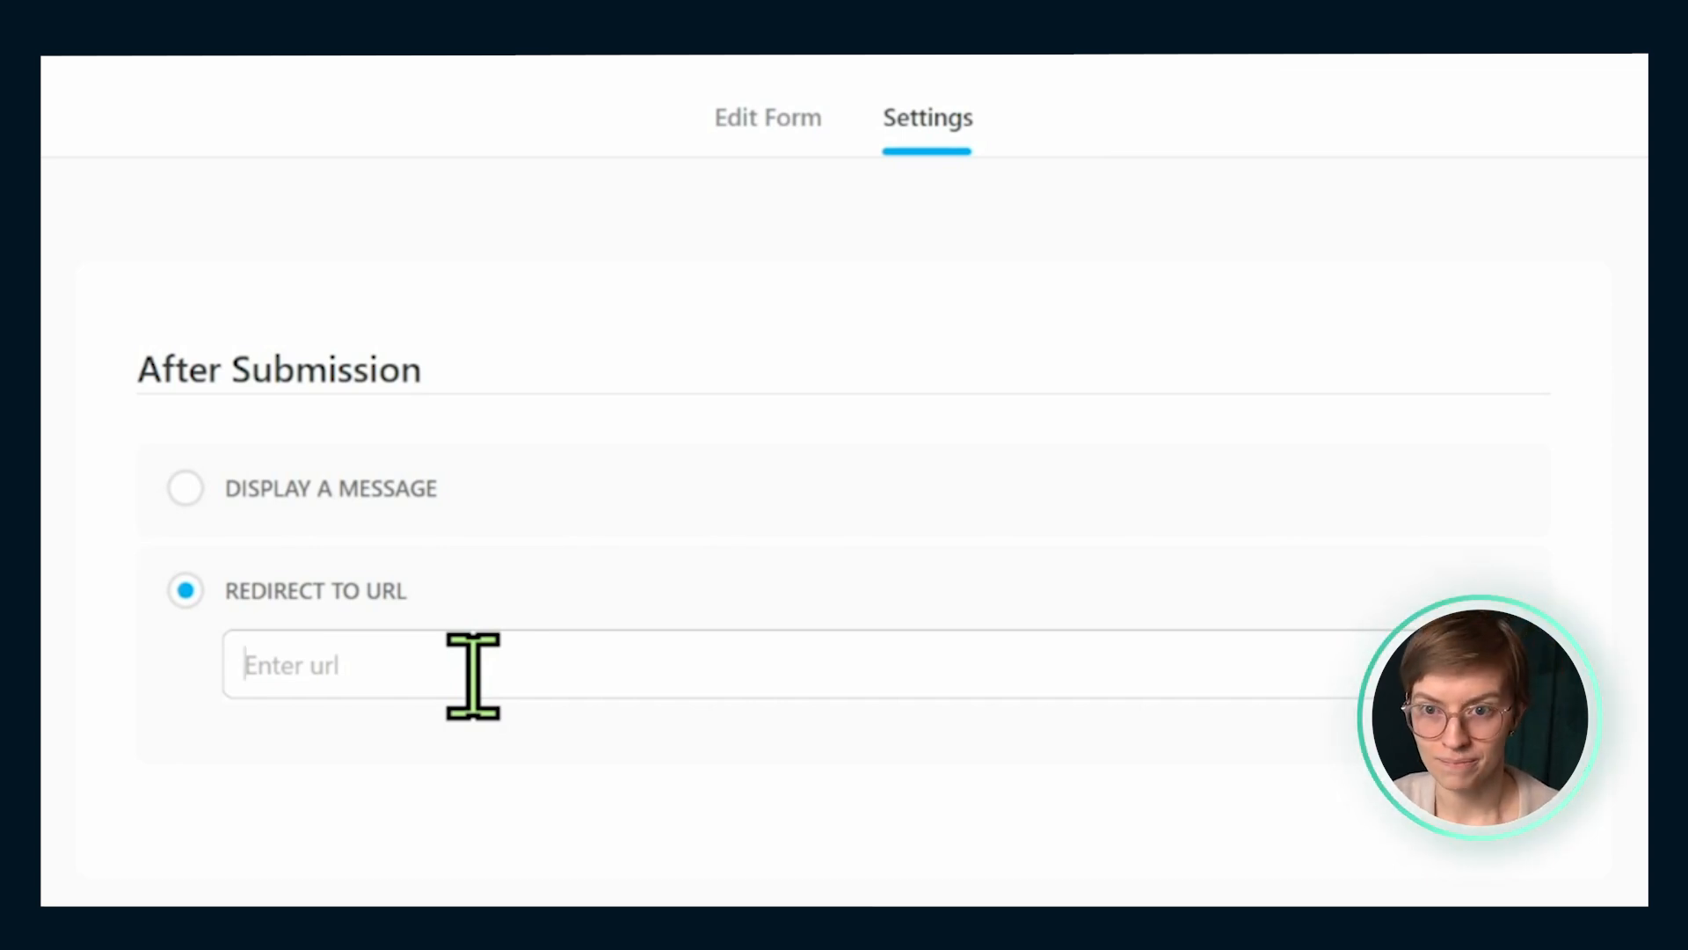
{"action": "left_click", "coordinate": [324, 489]}
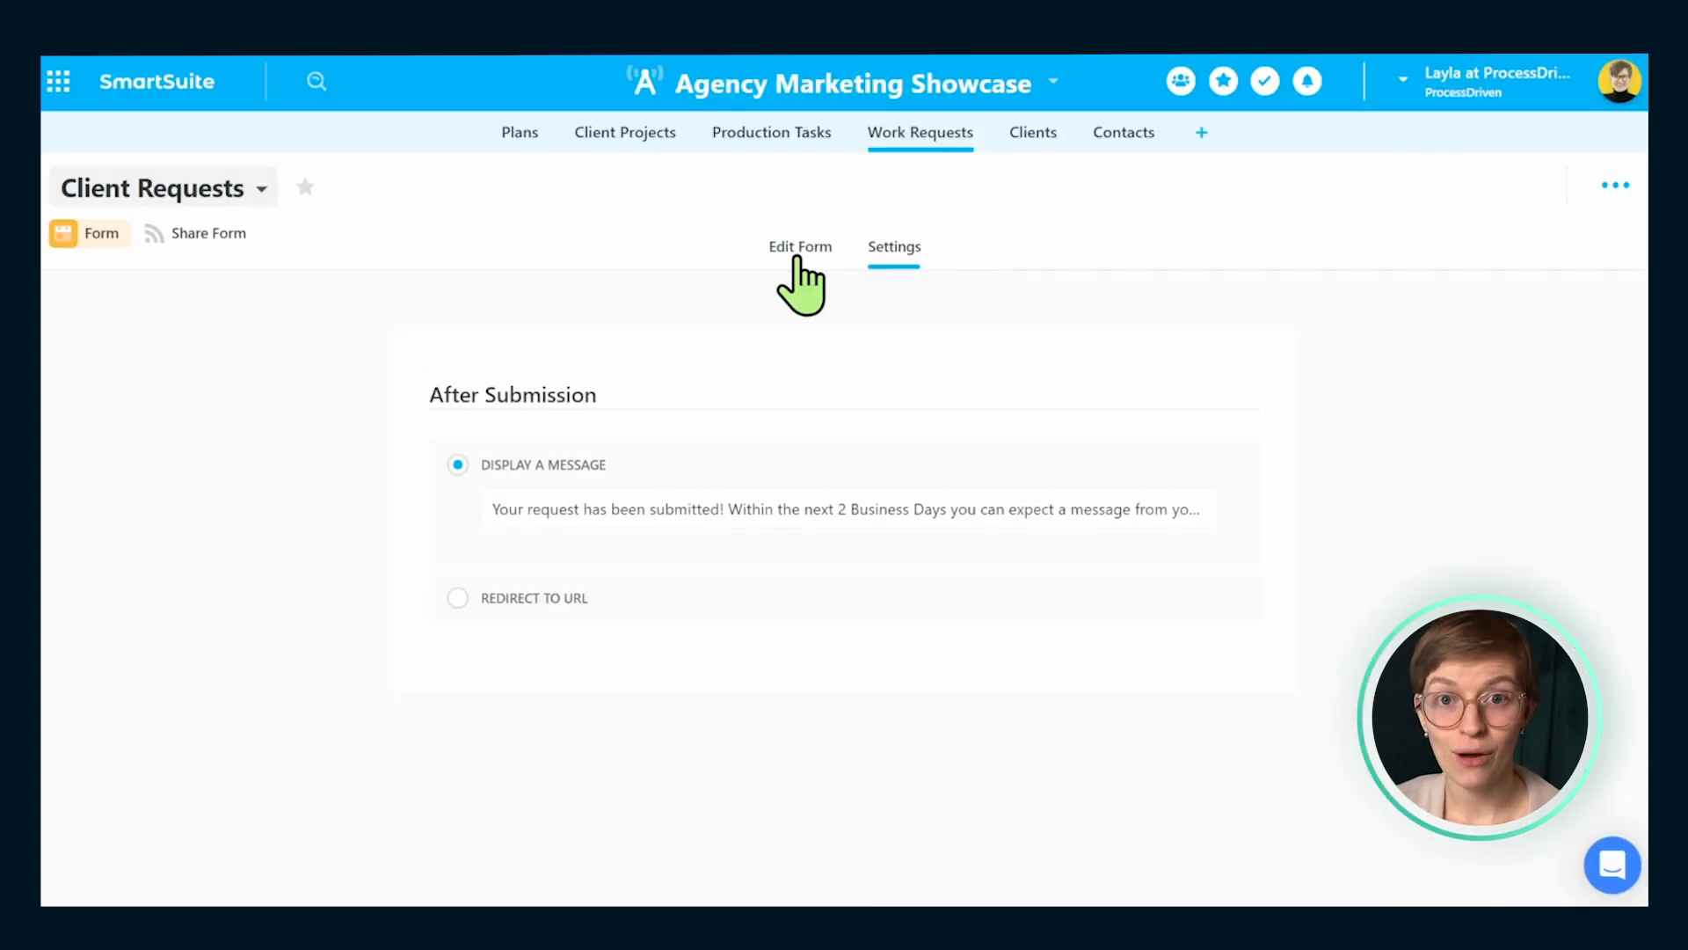
- Share the Client Requests form and open its shareable link
{"action": "left_click", "coordinate": [798, 248]}
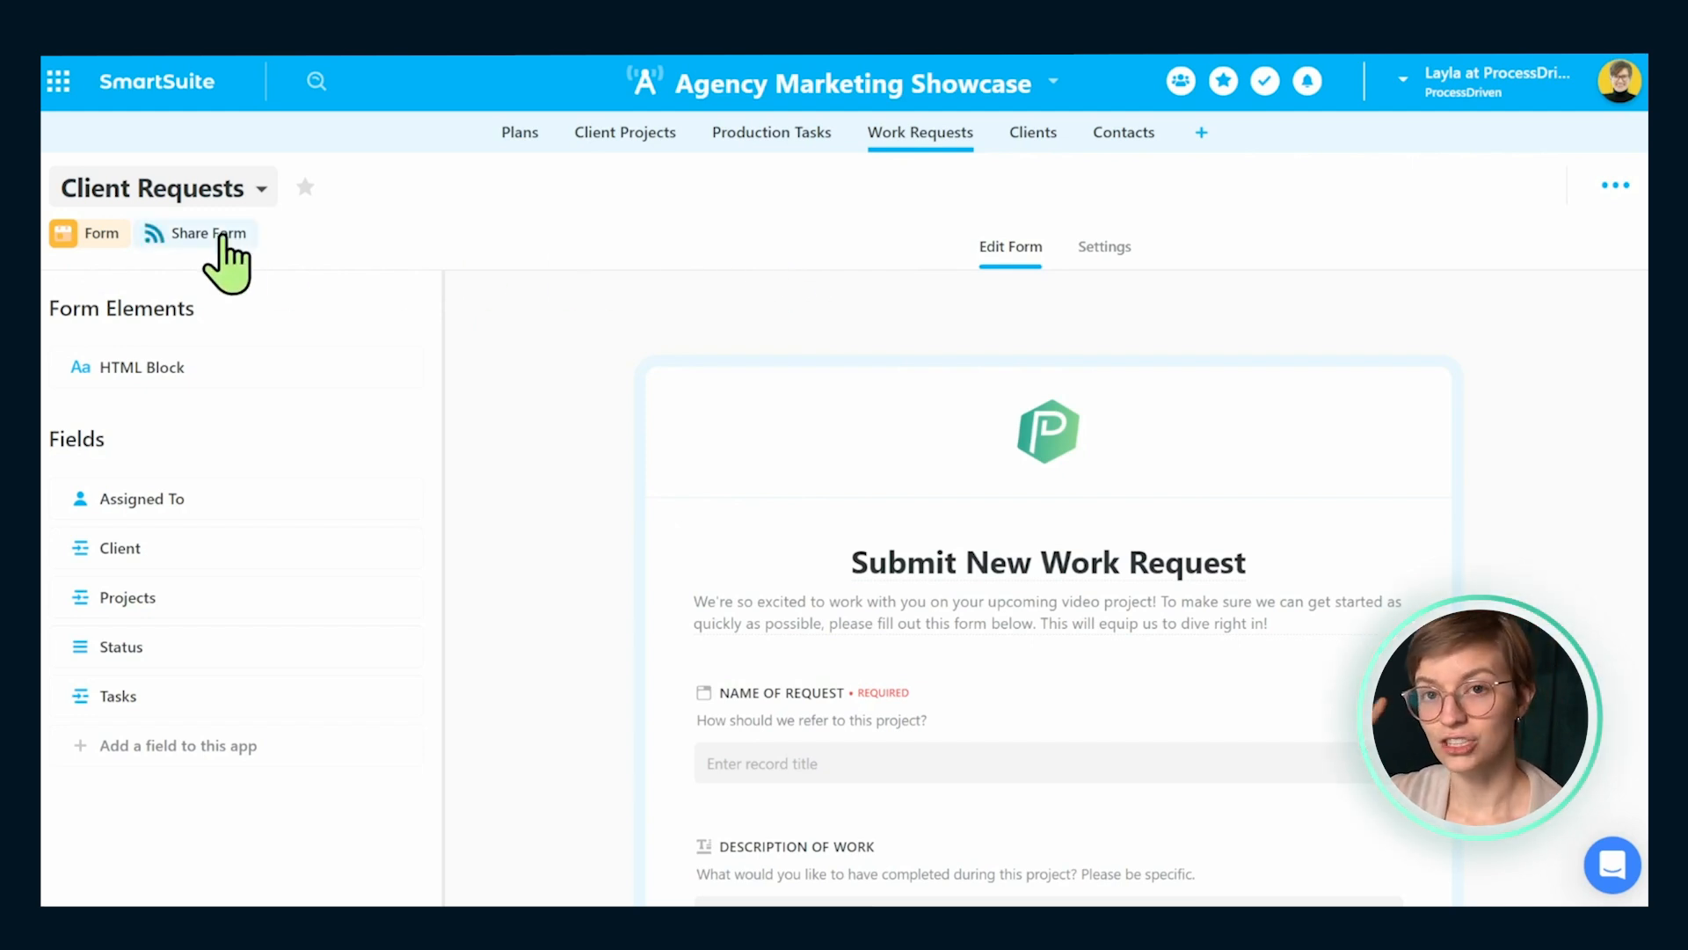
{"action": "left_click", "coordinate": [220, 235]}
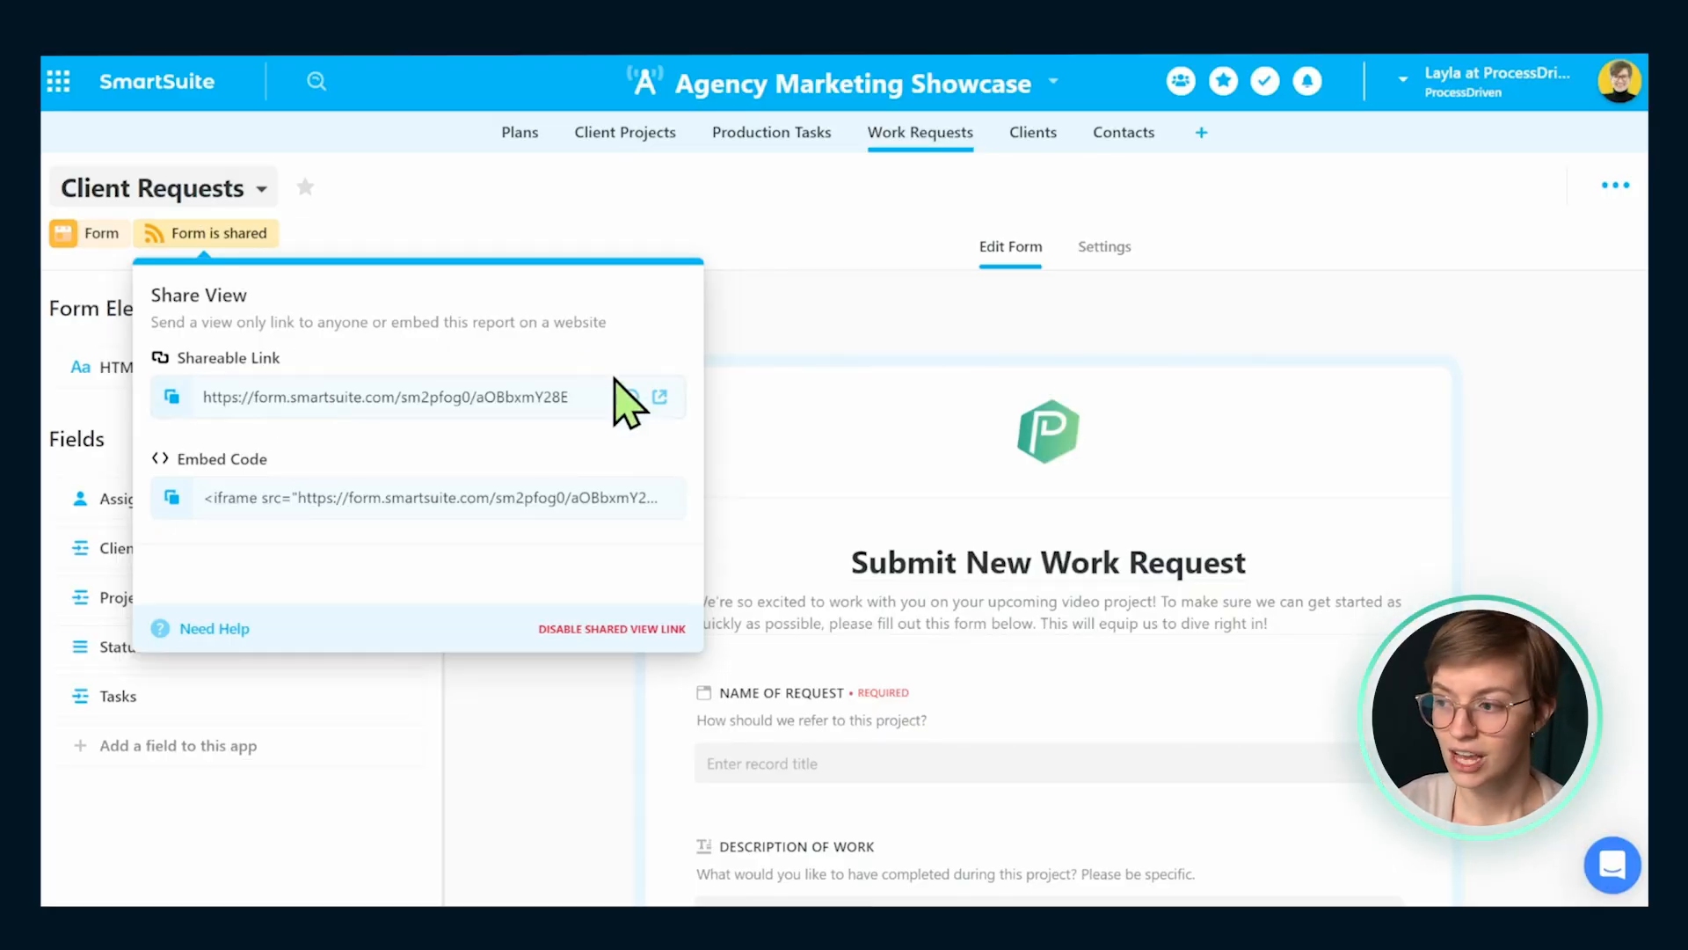
{"action": "left_click", "coordinate": [658, 397]}
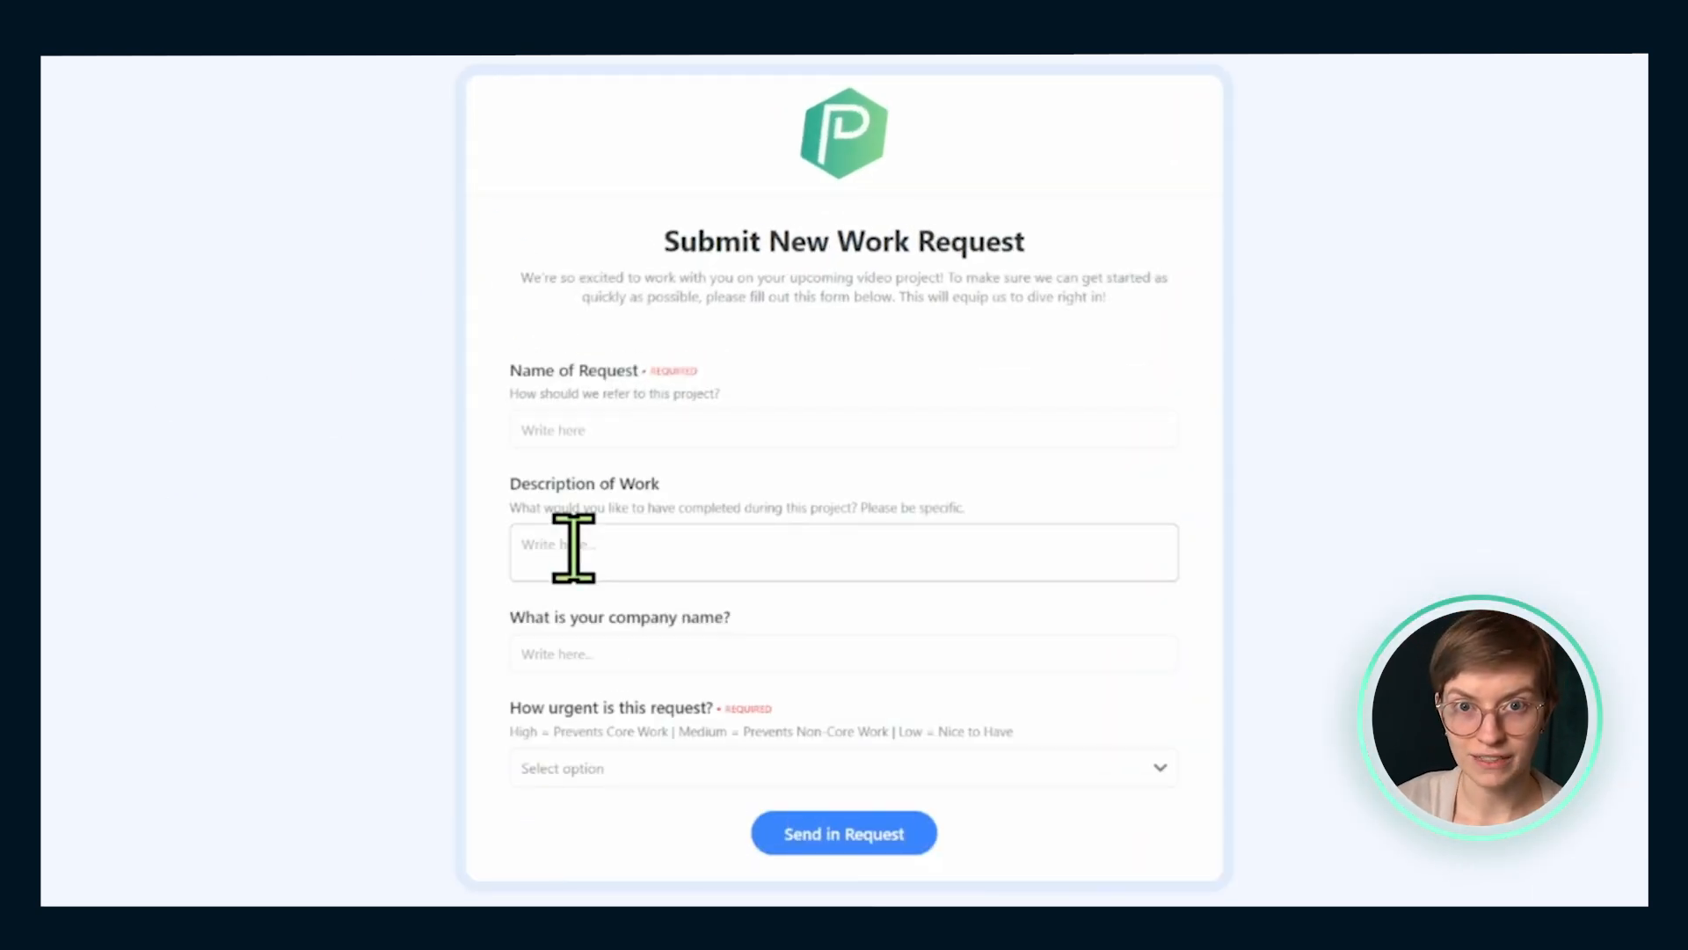
- Submit a Medium-urgency test request named "Create YouTube Video about SmartSuite Forms" with the description "Edit this video, please!" and the company name ProcessDriven
{"action": "left_click", "coordinate": [656, 444]}
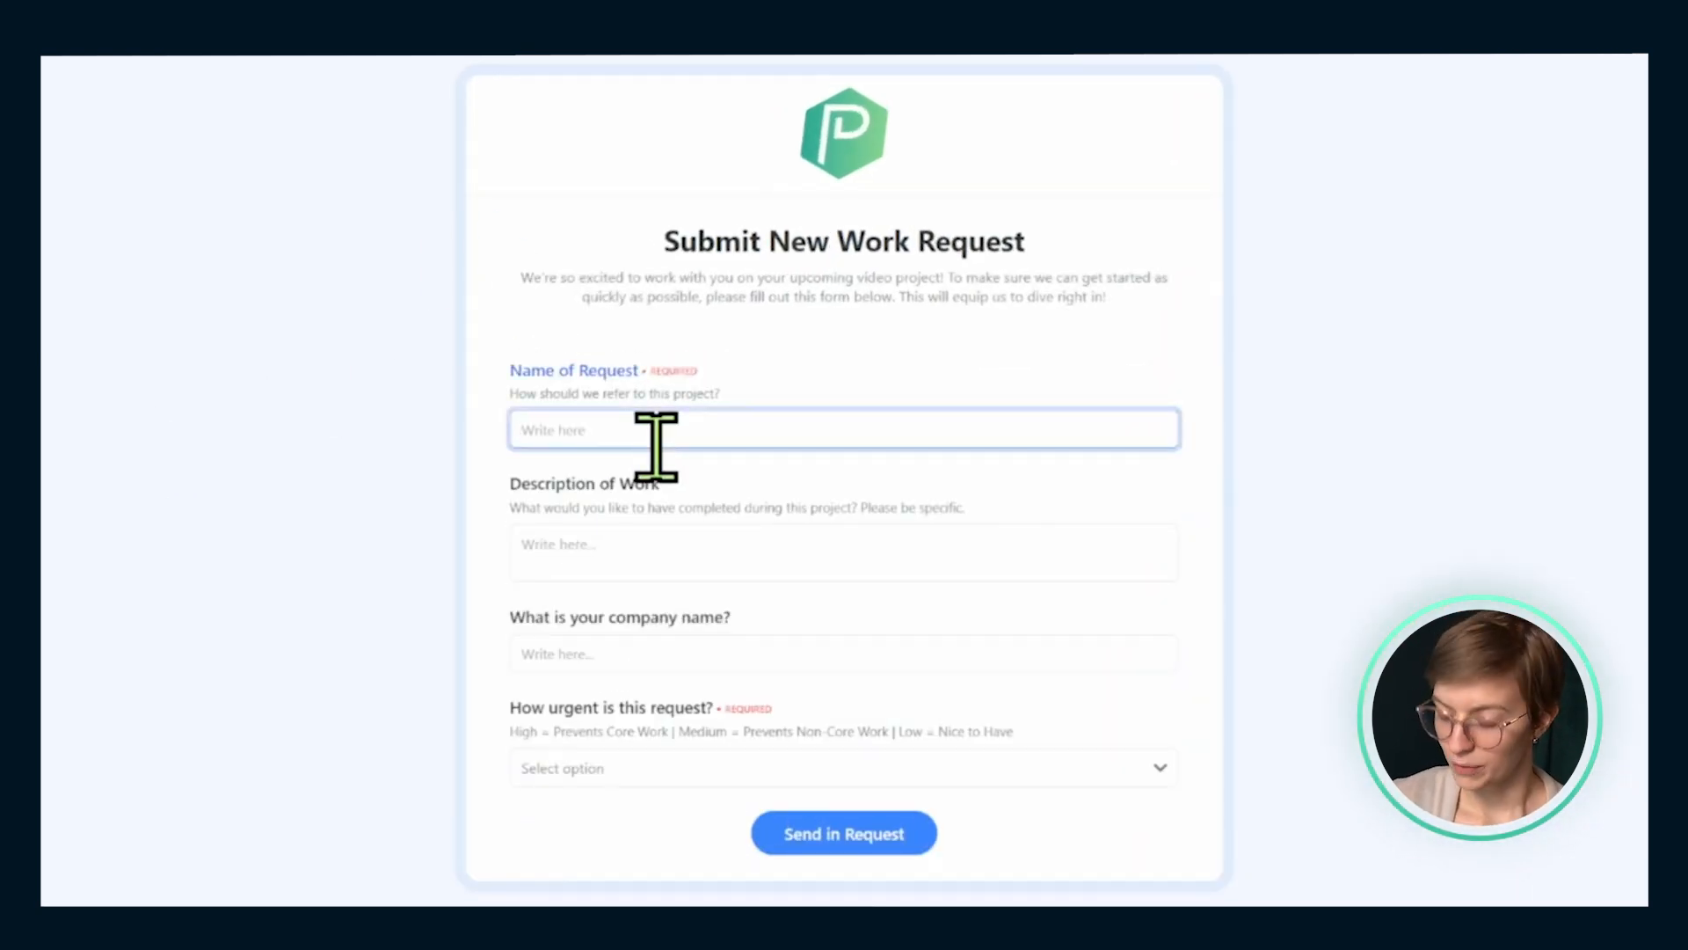
{"action": "type", "text": "Create YouTube Video about SmartSuite Forms"}
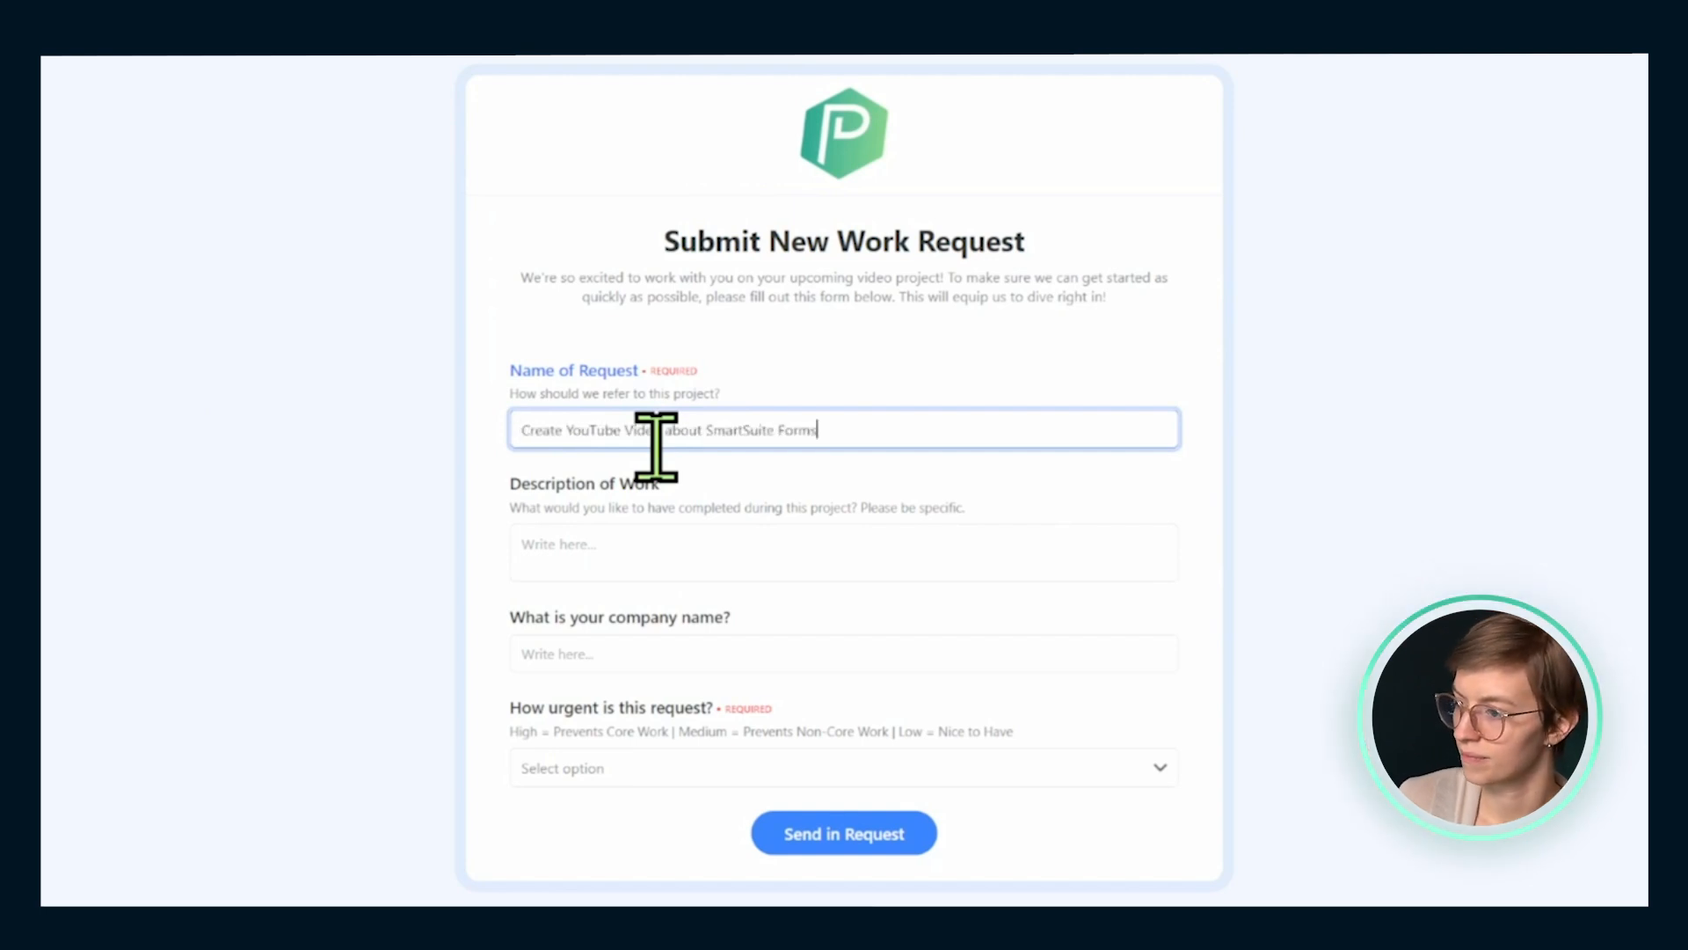
{"action": "left_click", "coordinate": [659, 536]}
{"action": "type", "text": "Edit this video, please!"}
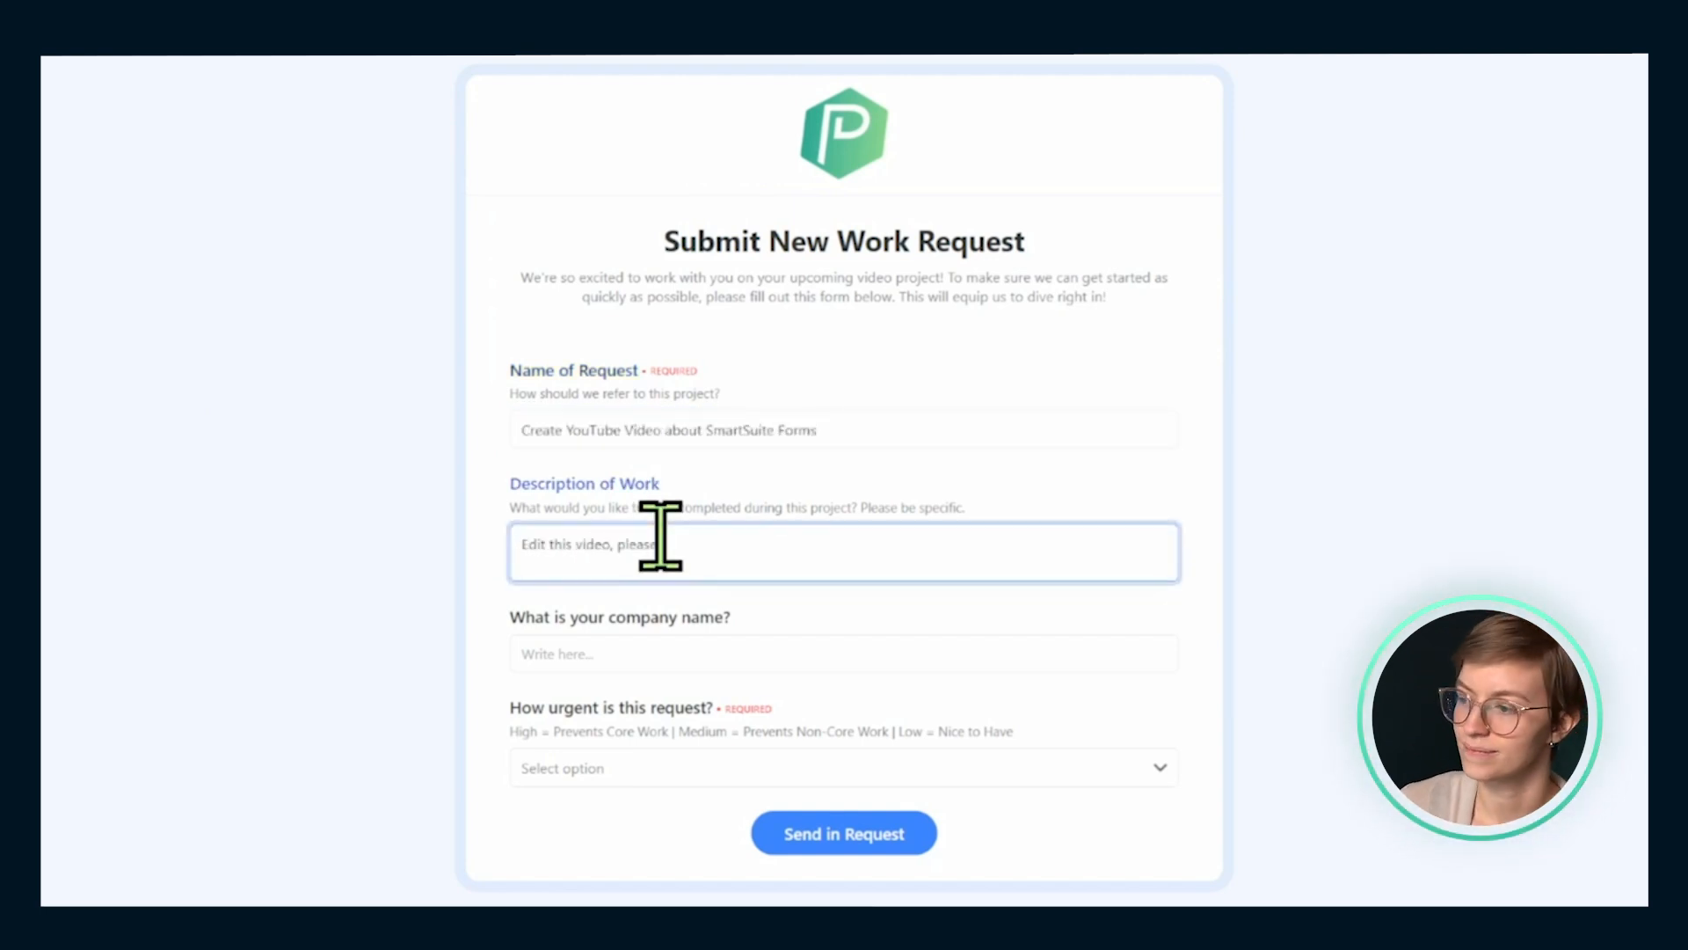
{"action": "left_click", "coordinate": [603, 656]}
{"action": "type", "text": "ProcessDriven"}
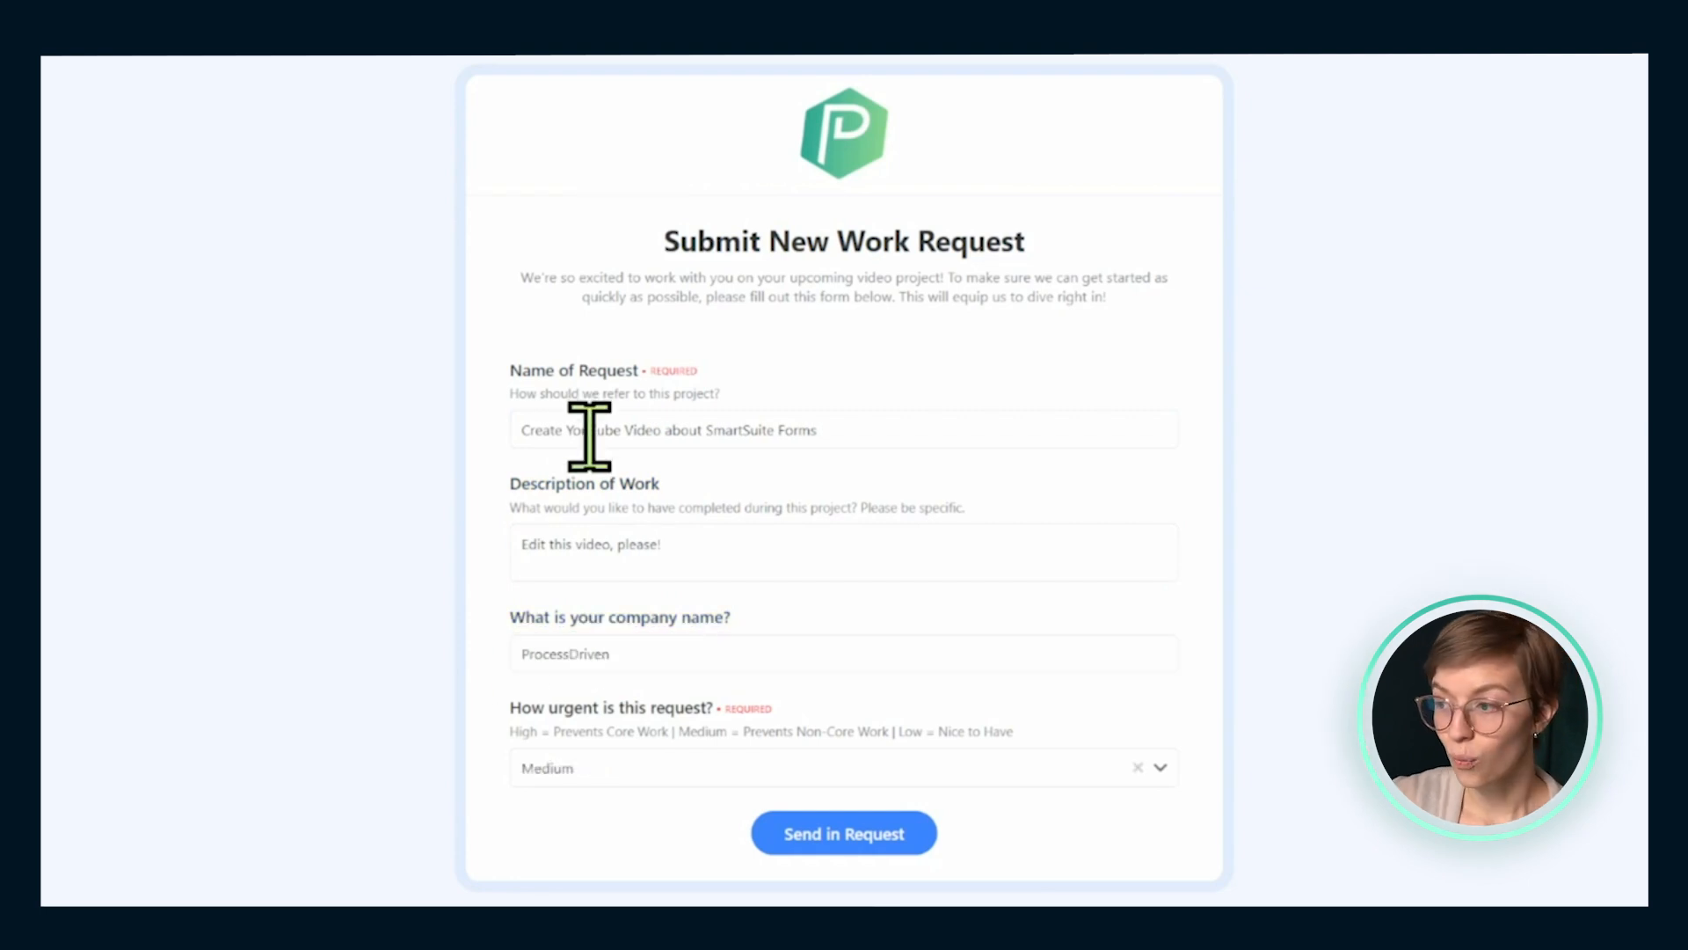
{"action": "left_click", "coordinate": [845, 842]}
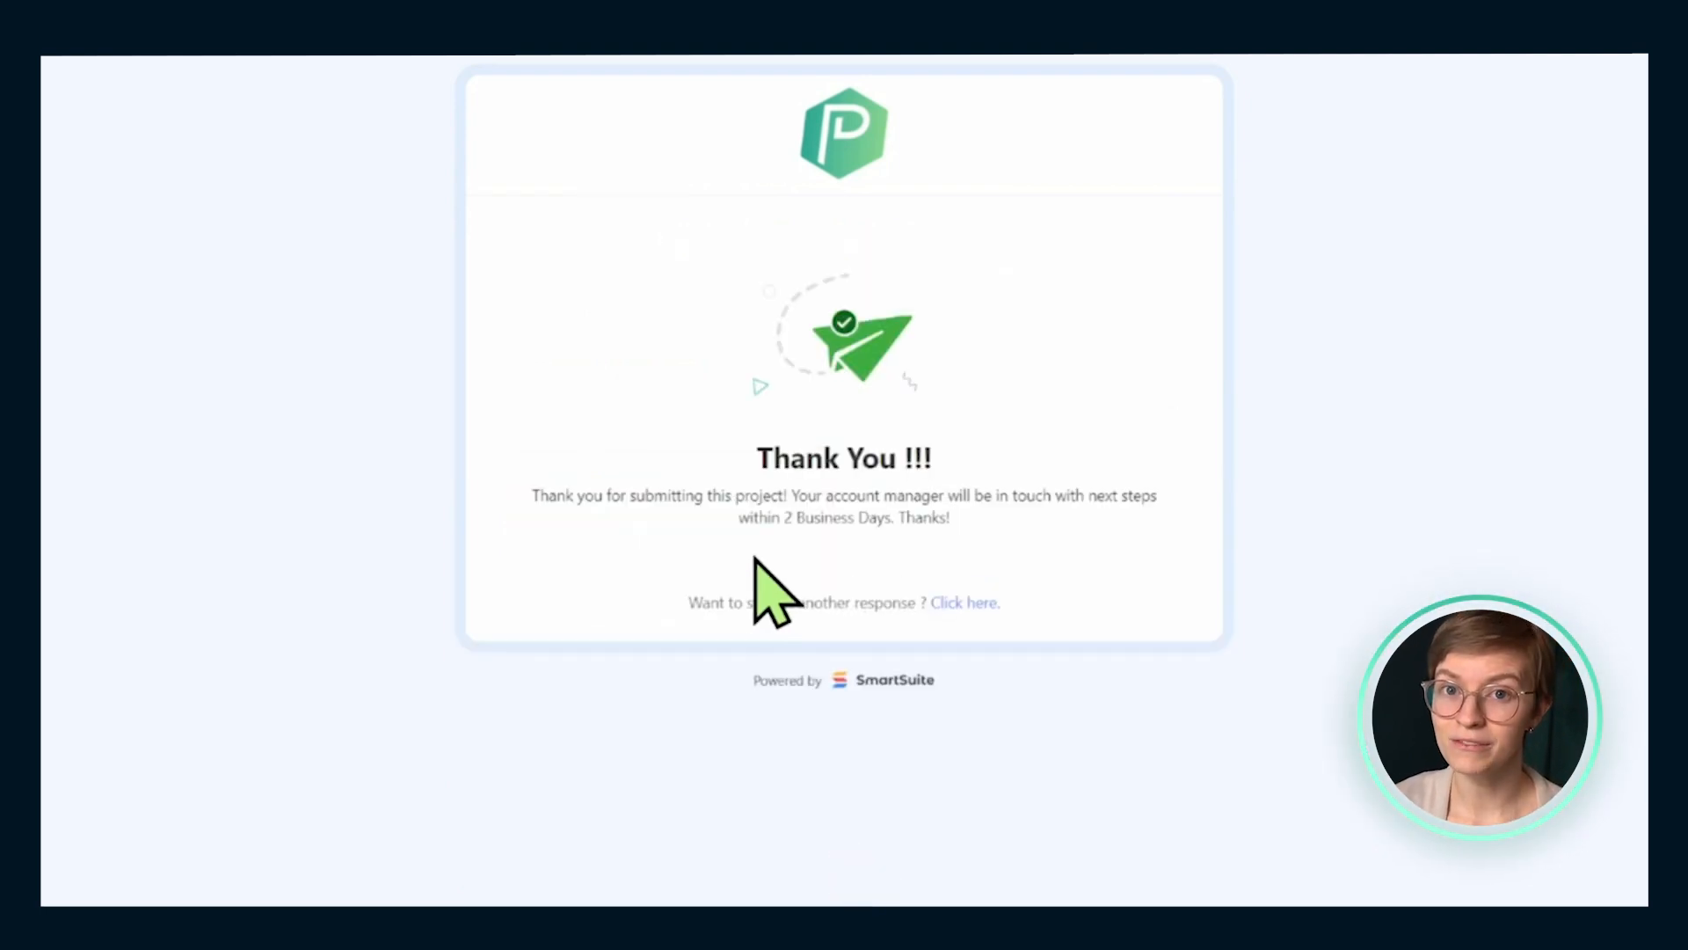
{"action": "left_click_drag", "start_coordinate": [949, 517], "coordinate": [447, 528]}
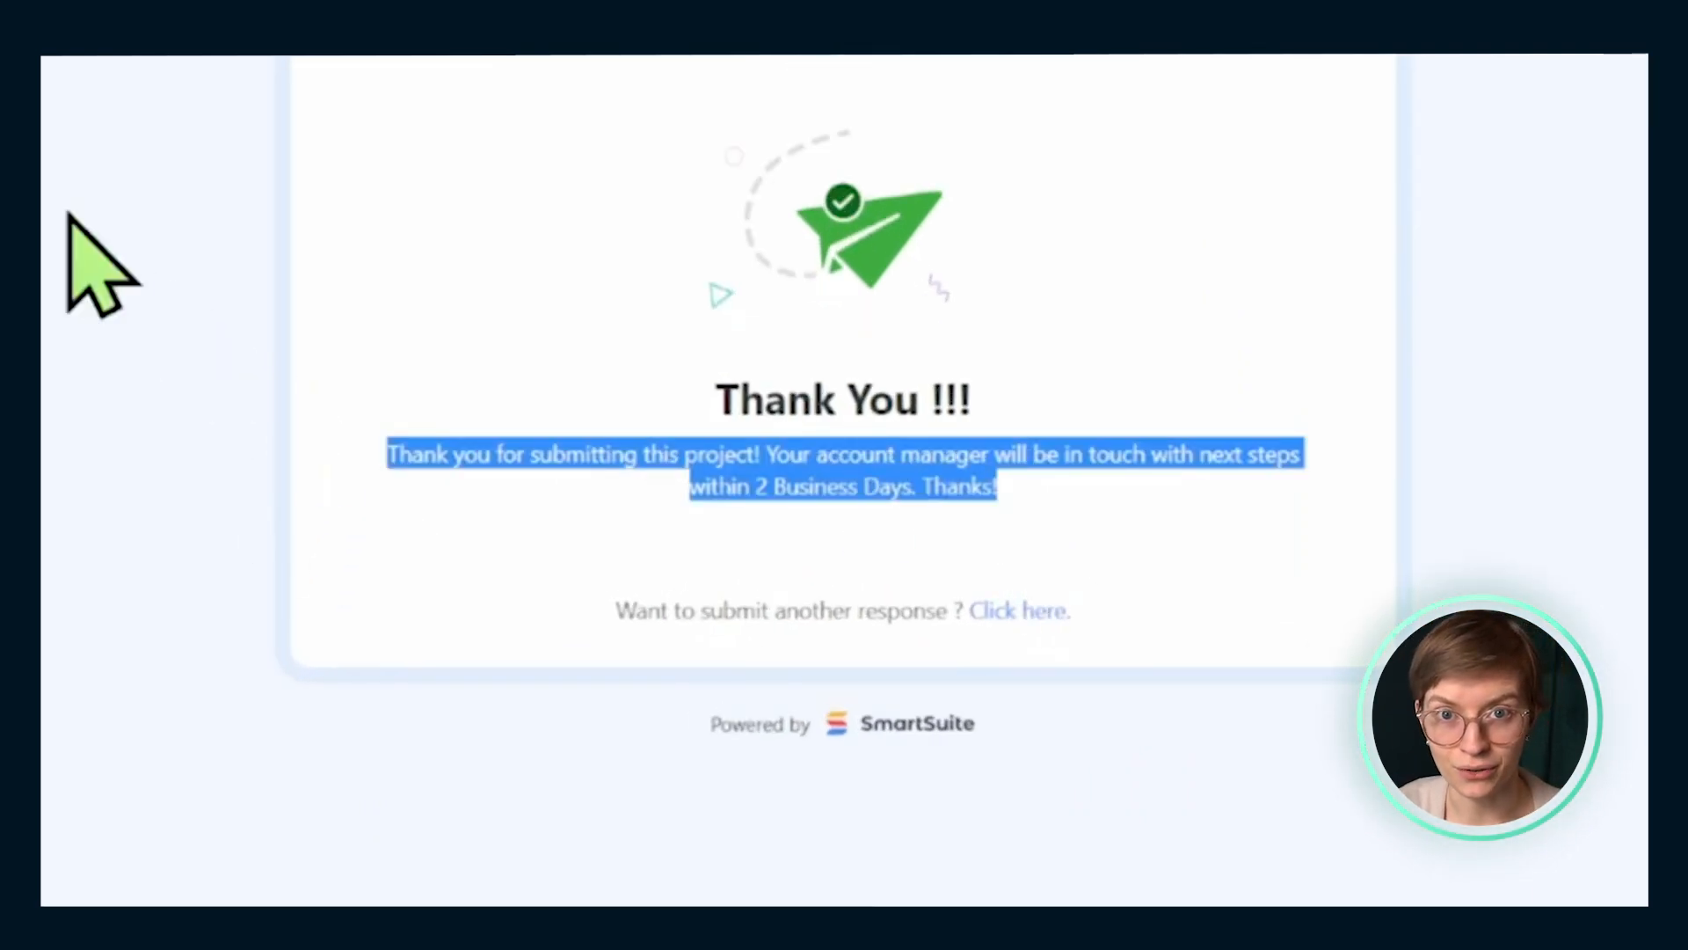
- Open the submitted test request from the Works Requests by Company view and review its record details
{"action": "left_click", "coordinate": [191, 19]}
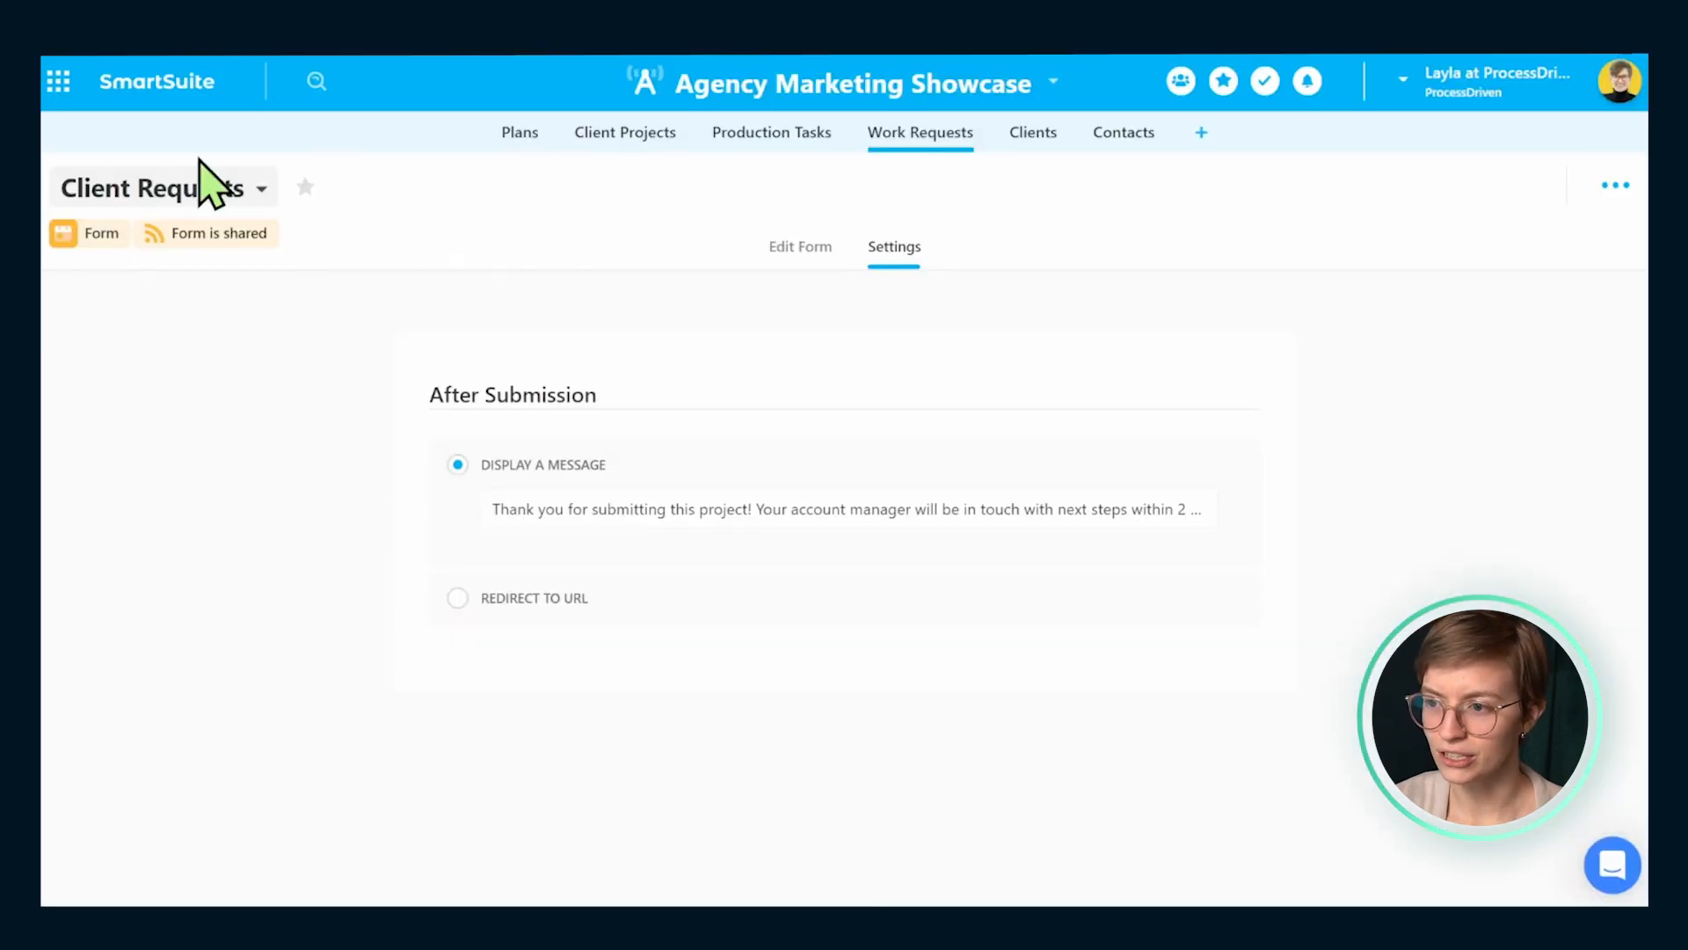
{"action": "left_click", "coordinate": [200, 188]}
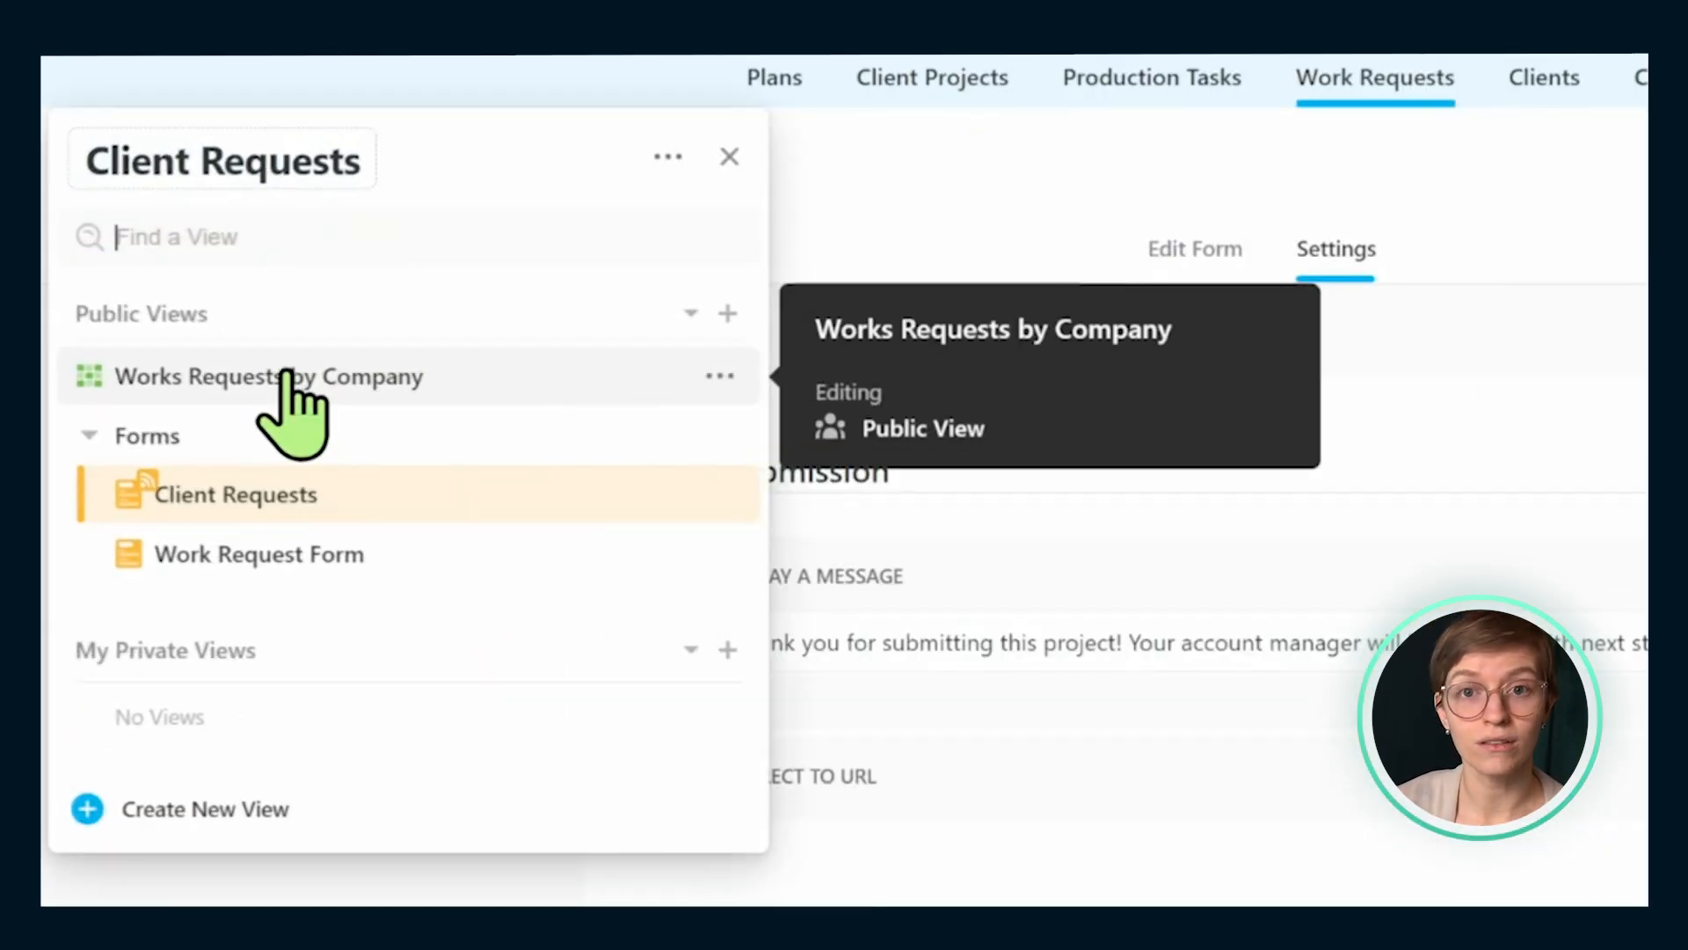
{"action": "left_click", "coordinate": [197, 331]}
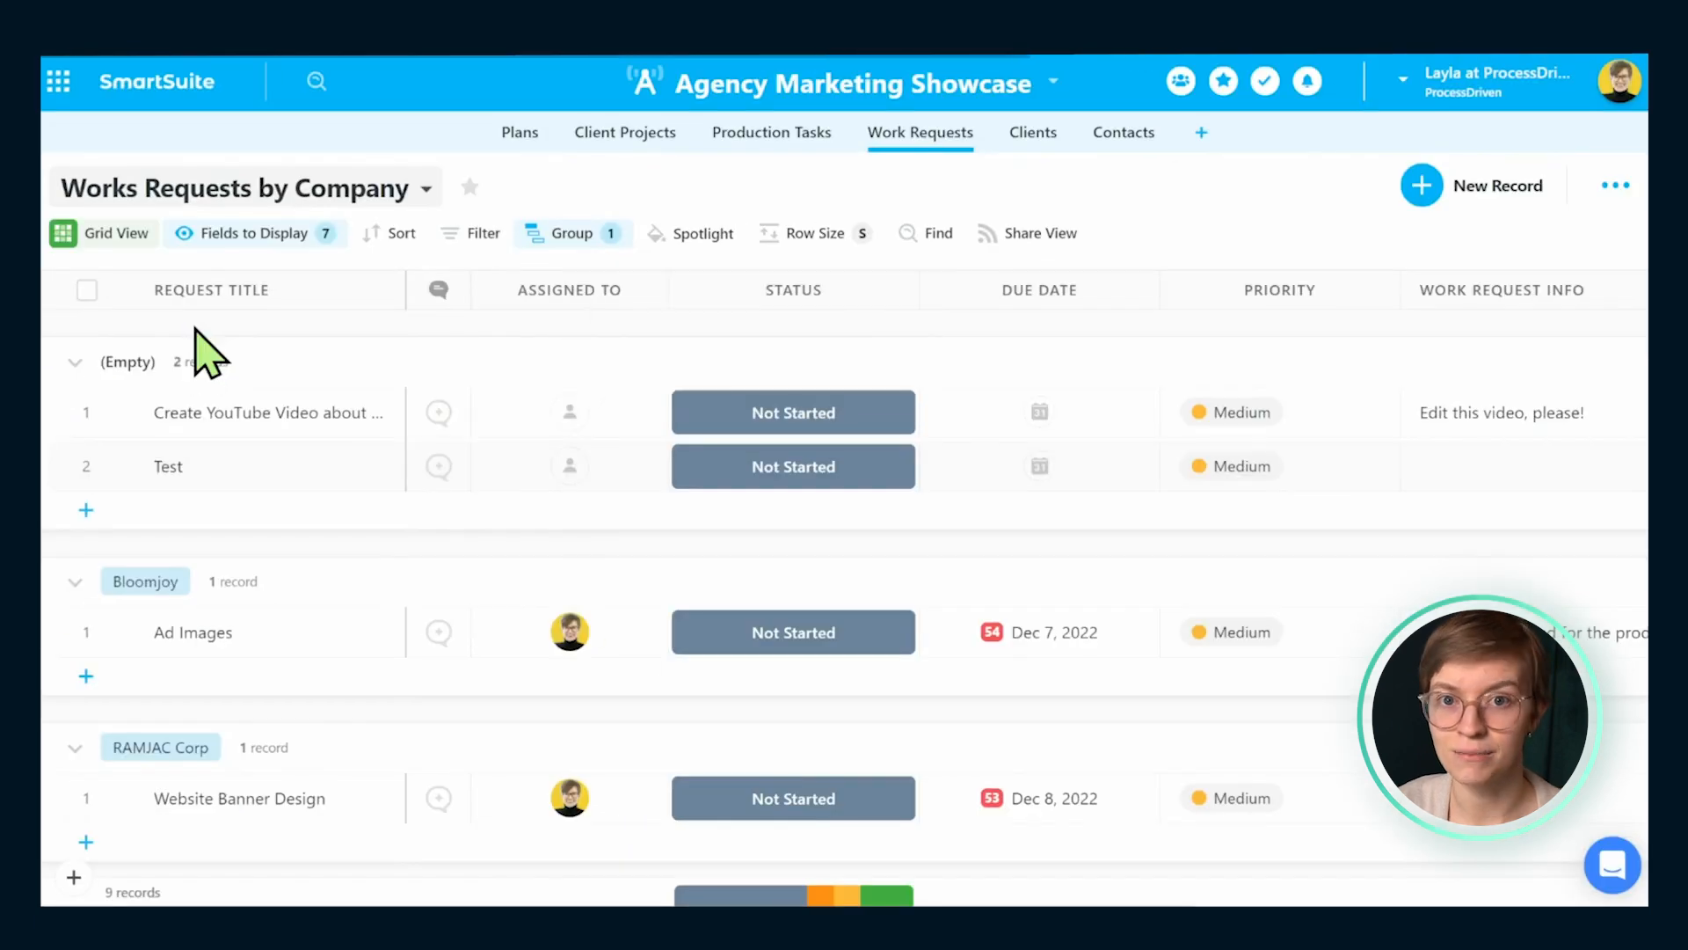
{"action": "left_click", "coordinate": [361, 410]}
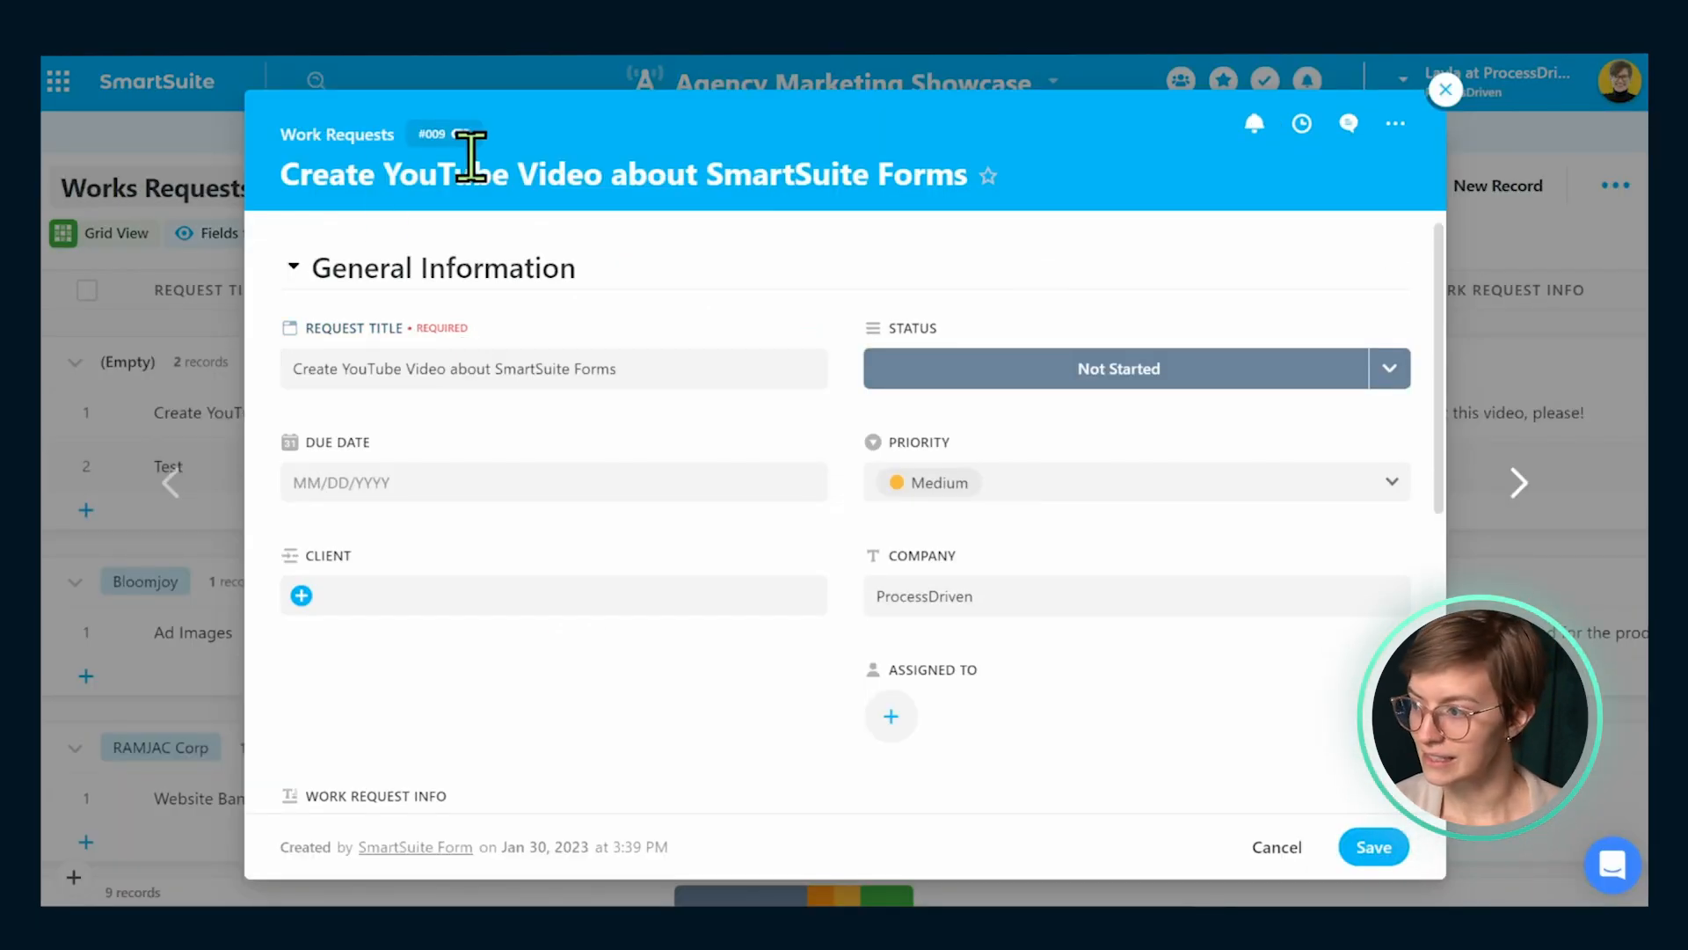
{"action": "scroll", "coordinate": [871, 442], "scroll_direction": "down", "scroll_amount": 5}
{"action": "scroll", "coordinate": [871, 431], "scroll_direction": "up", "scroll_amount": 4}
{"action": "scroll", "coordinate": [875, 435], "scroll_direction": "up", "scroll_amount": 1}
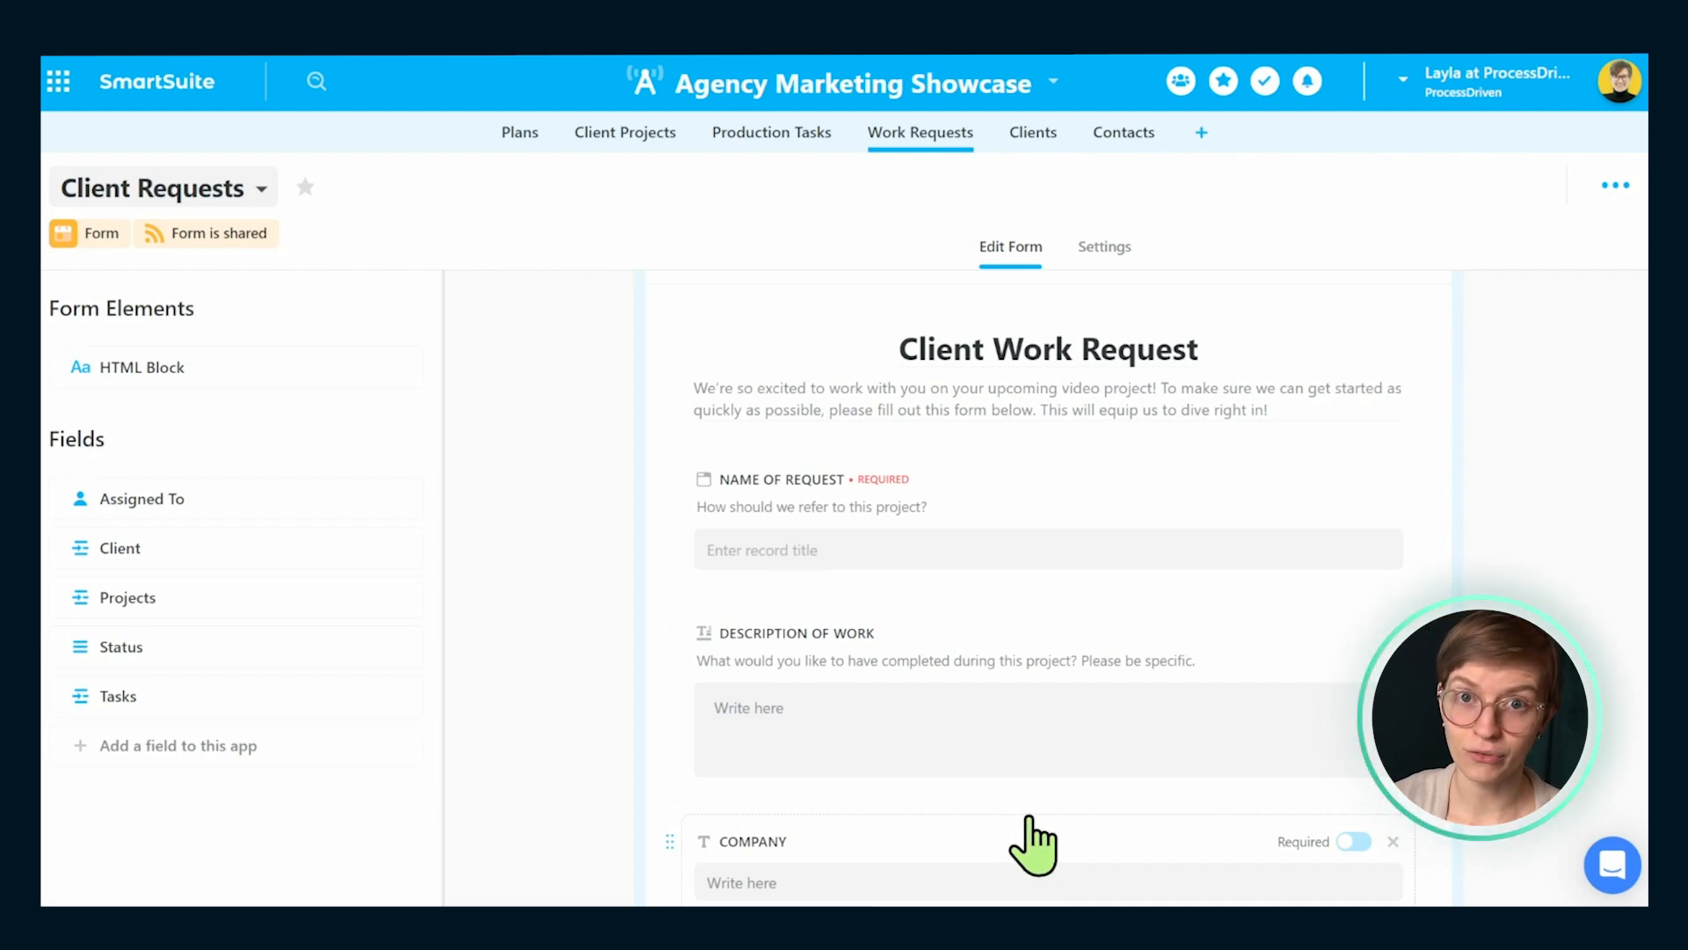
- Remove the Company field from the Client Requests form and place the Client field above Name of Request
{"action": "left_click", "coordinate": [1393, 841]}
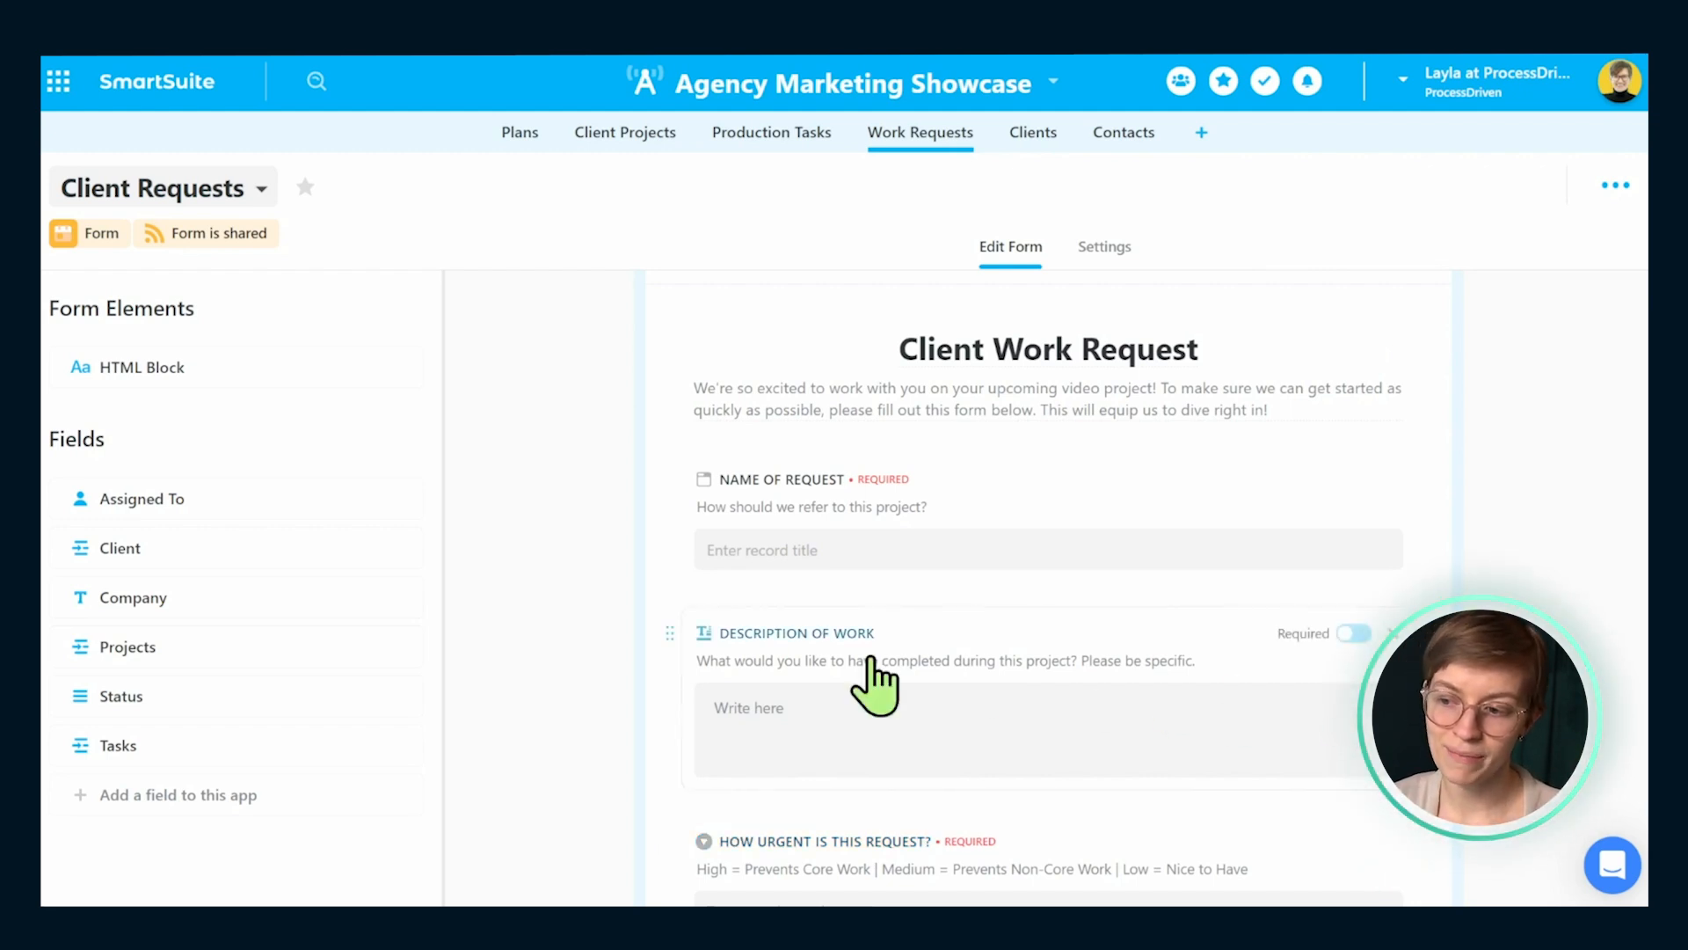
{"action": "left_click_drag", "start_coordinate": [257, 541], "coordinate": [795, 508]}
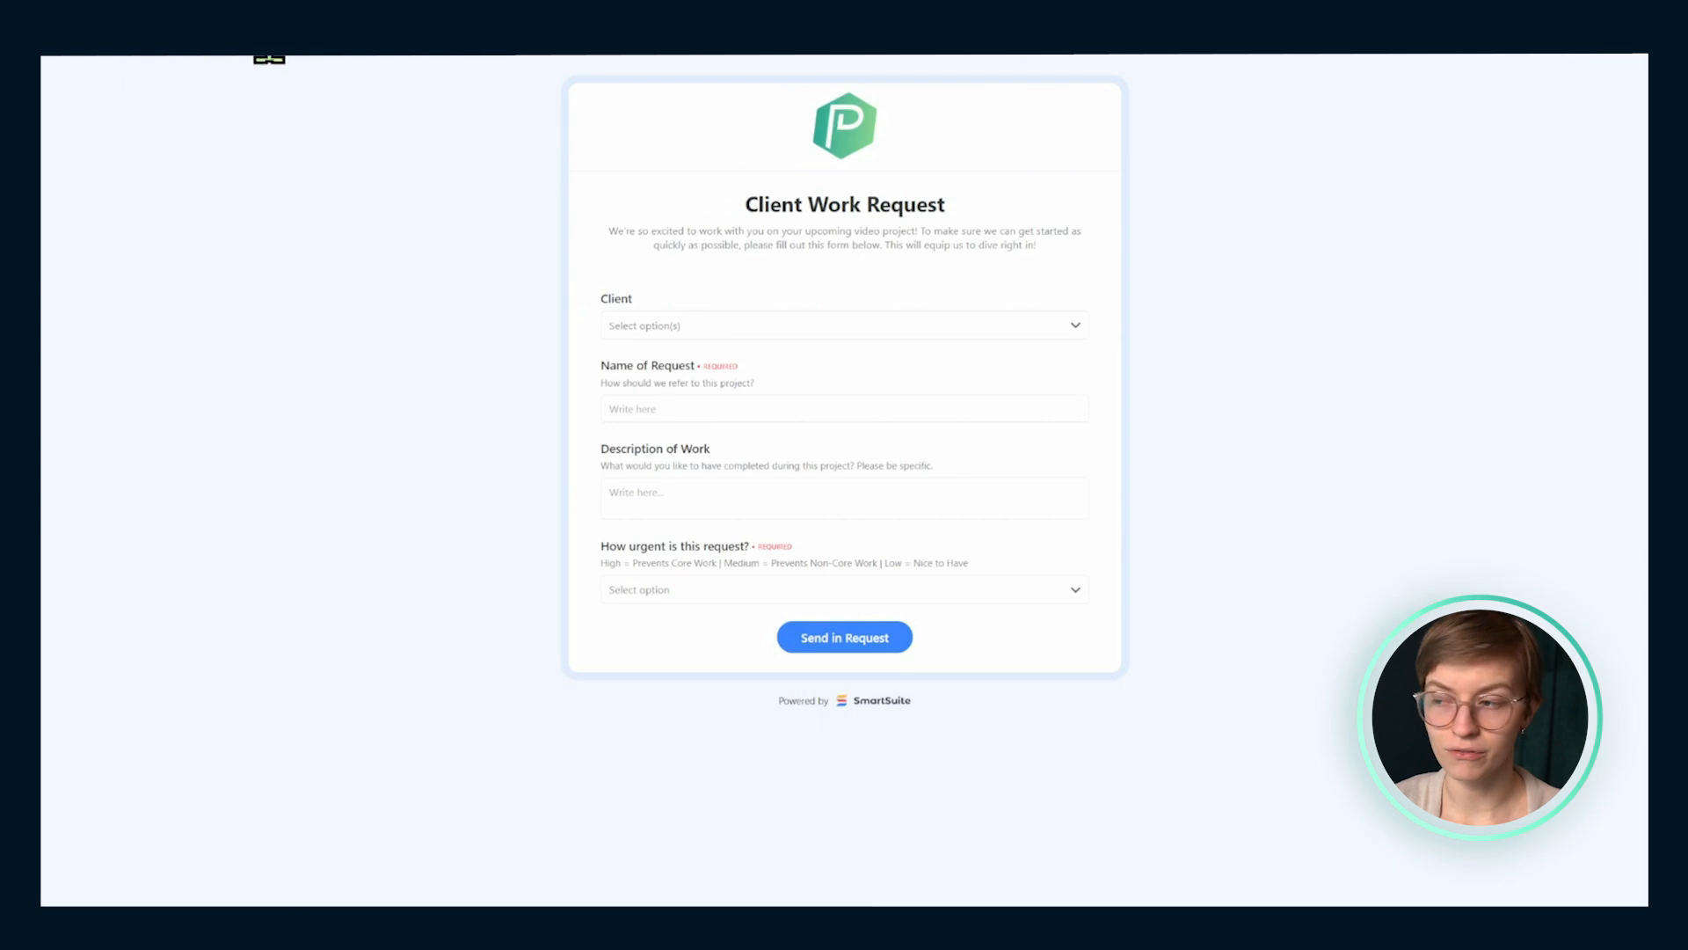
- Test the Client field on the live form by selecting Bloomjoy, and check the other client options offered
{"action": "left_click", "coordinate": [677, 325]}
{"action": "left_click", "coordinate": [603, 340]}
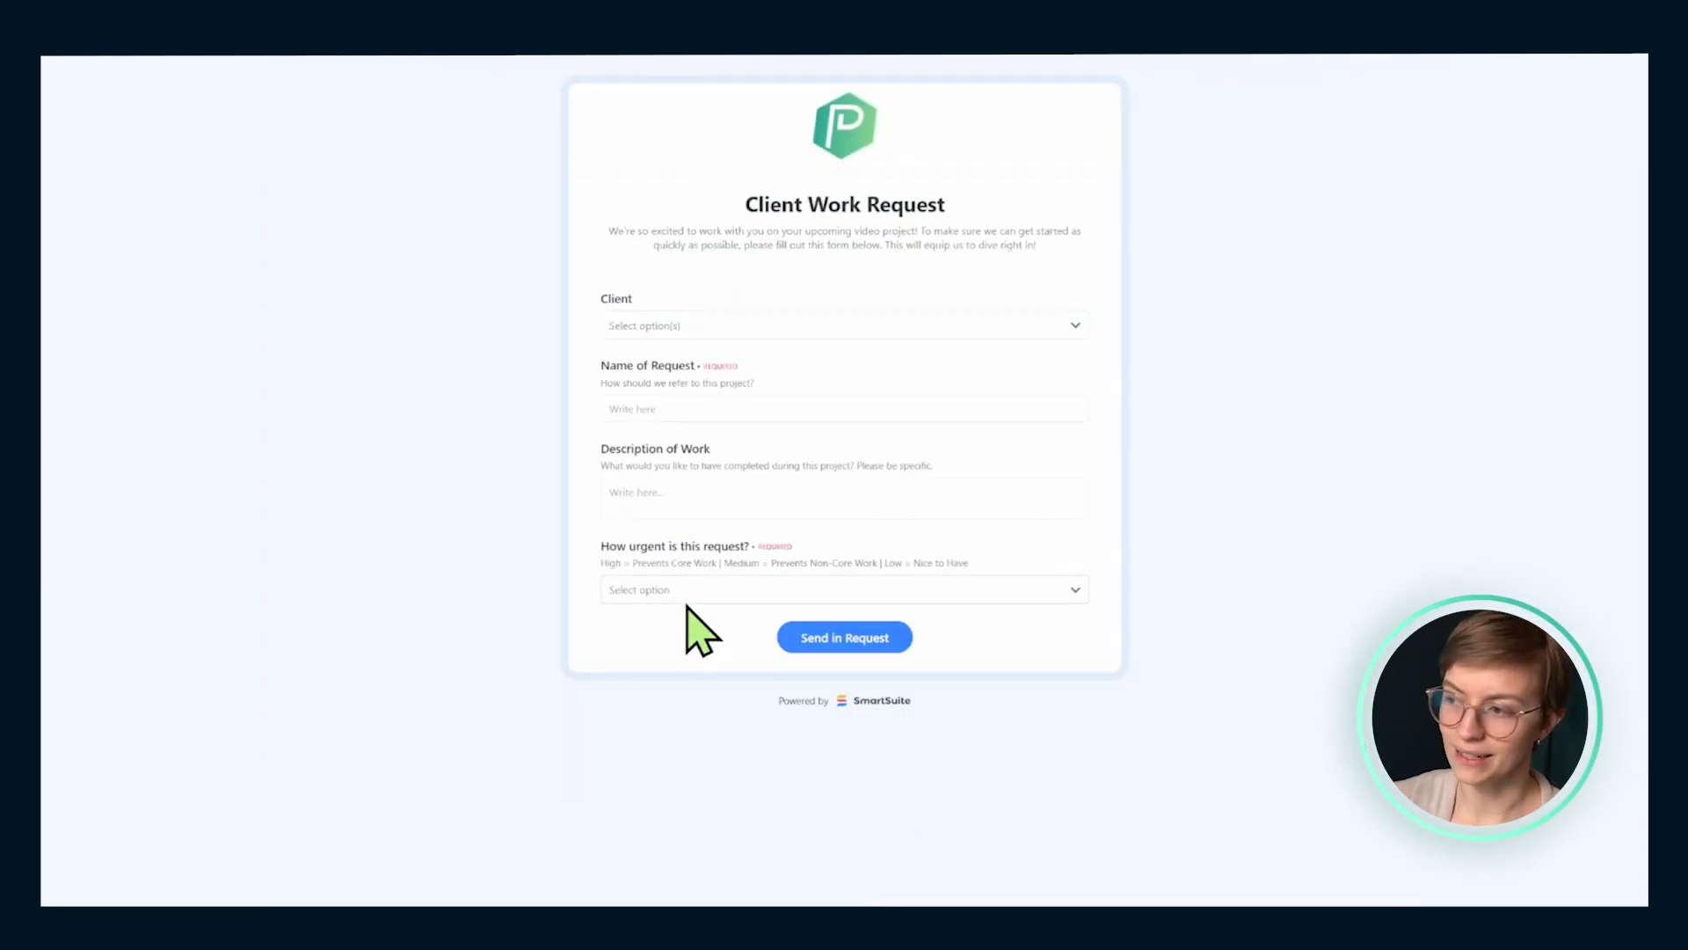
{"action": "left_click", "coordinate": [709, 328]}
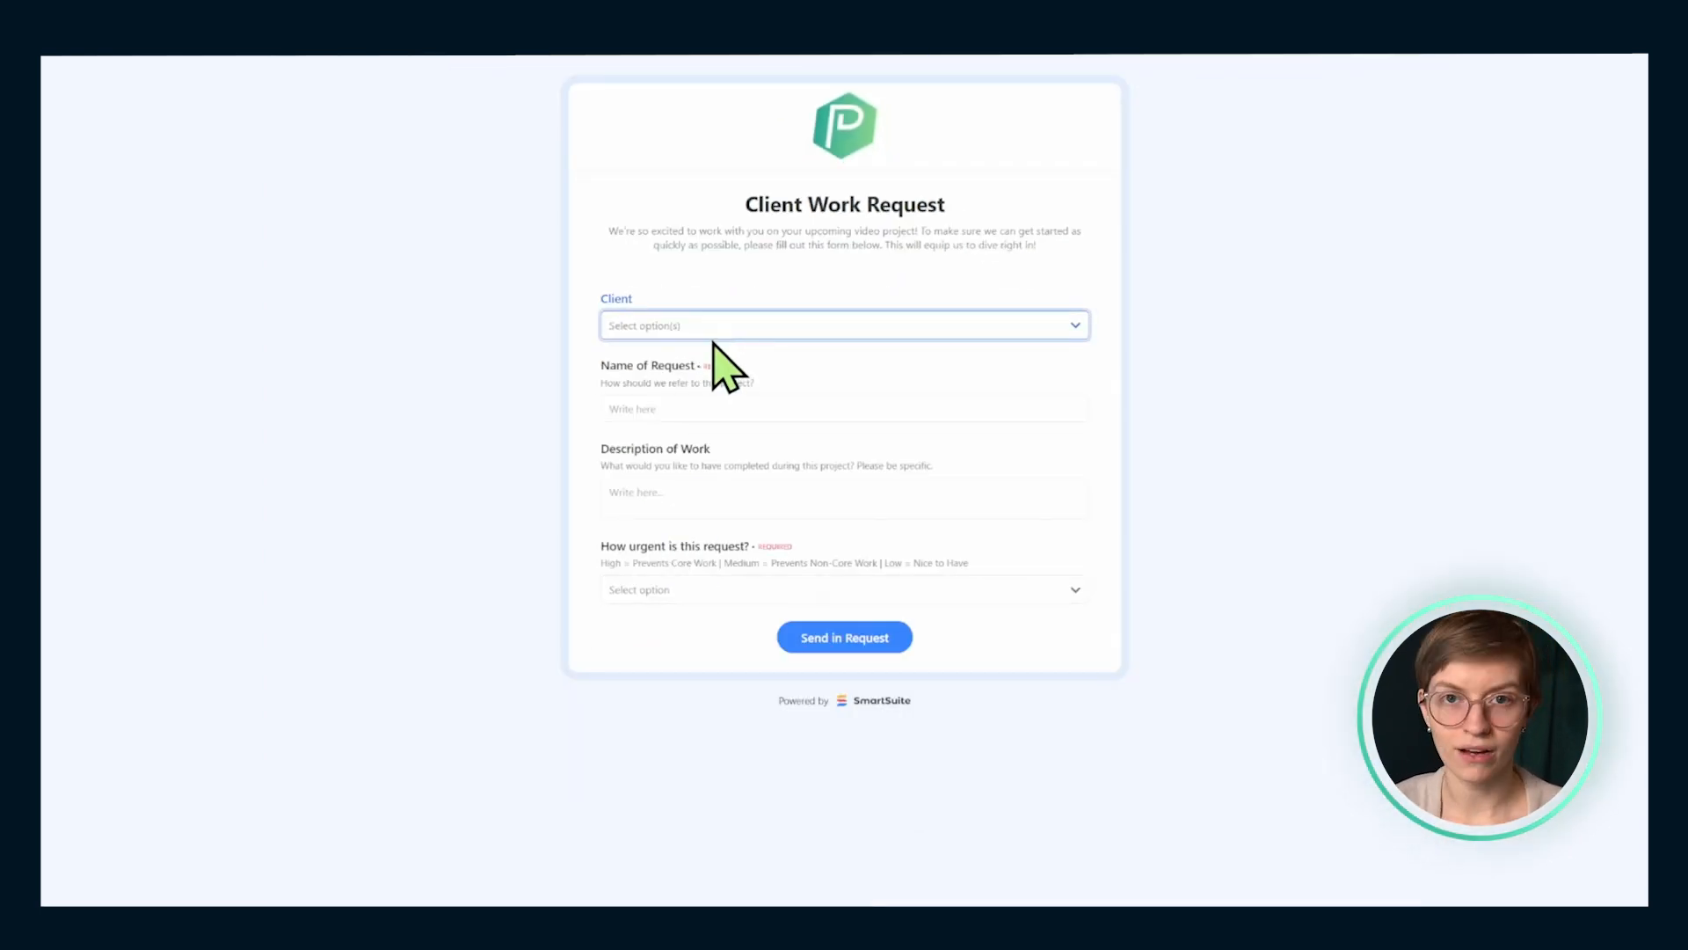
{"action": "left_click", "coordinate": [710, 328]}
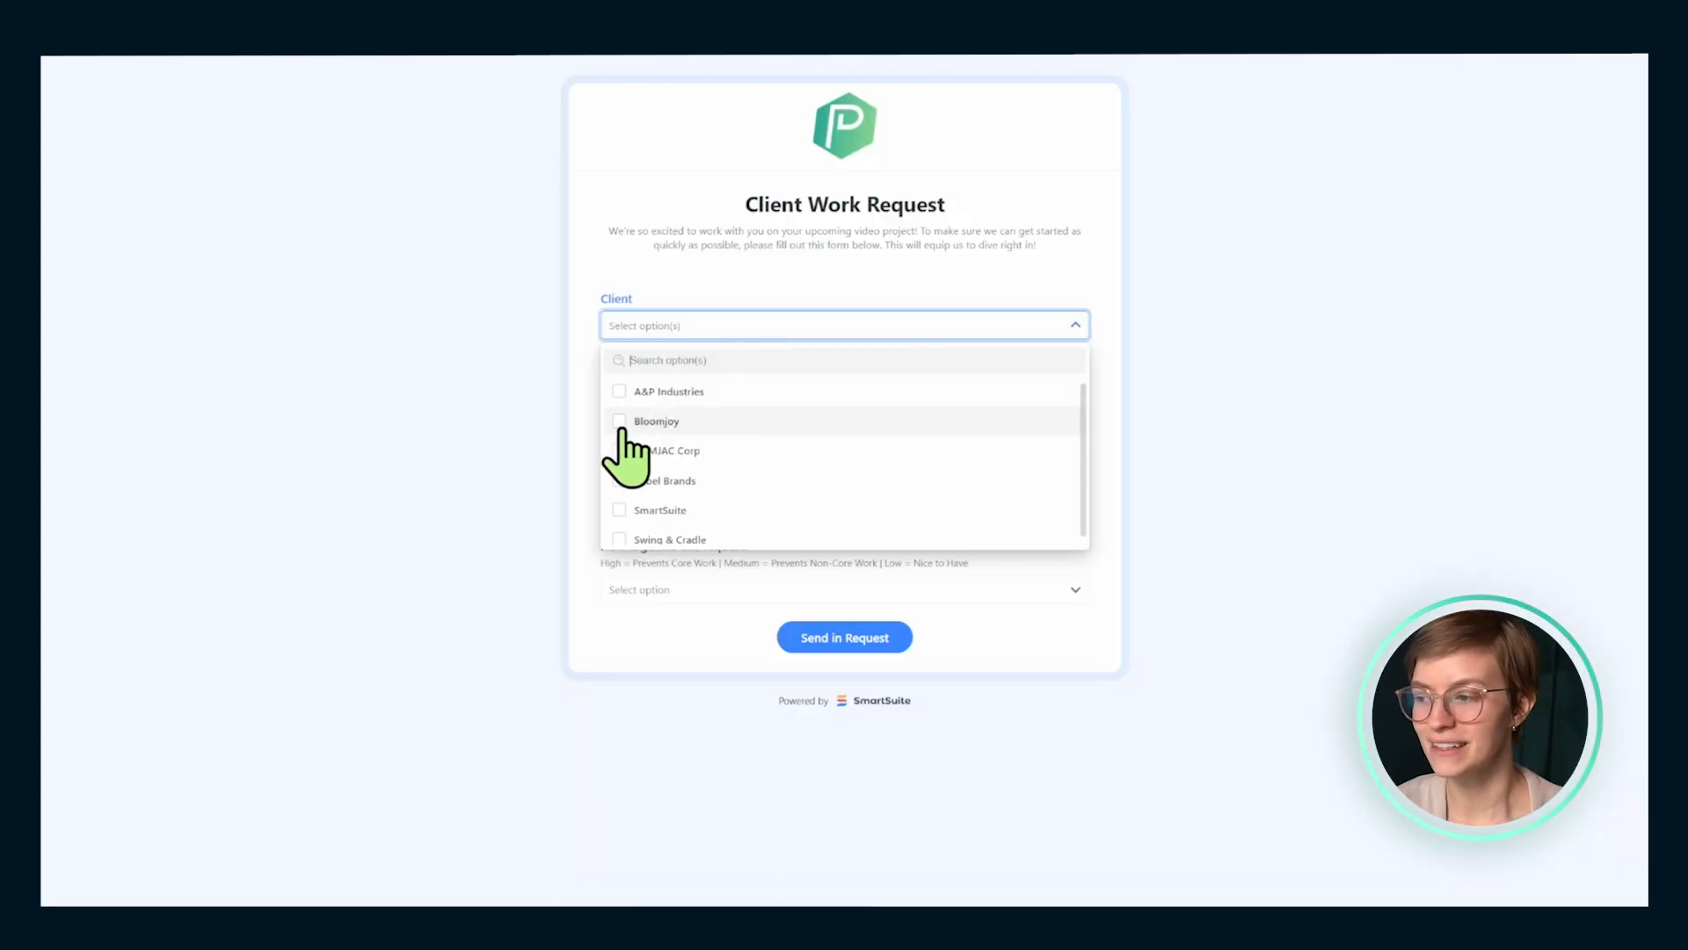
{"action": "left_click", "coordinate": [622, 420]}
{"action": "left_click", "coordinate": [555, 287]}
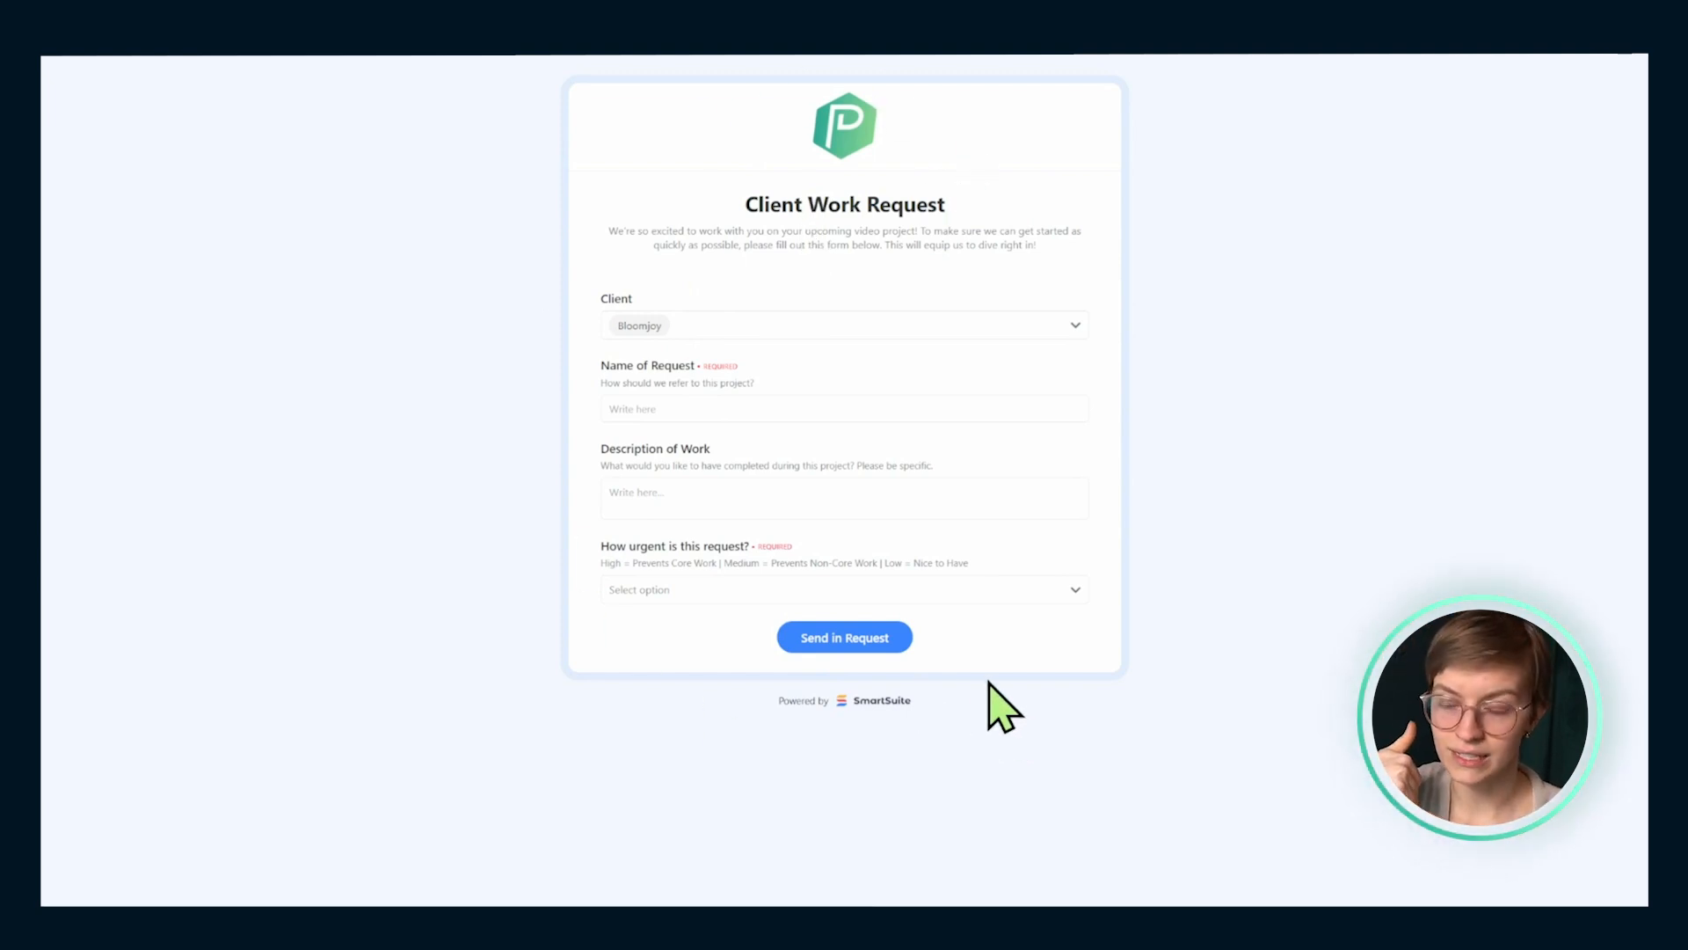
{"action": "left_click", "coordinate": [741, 336]}
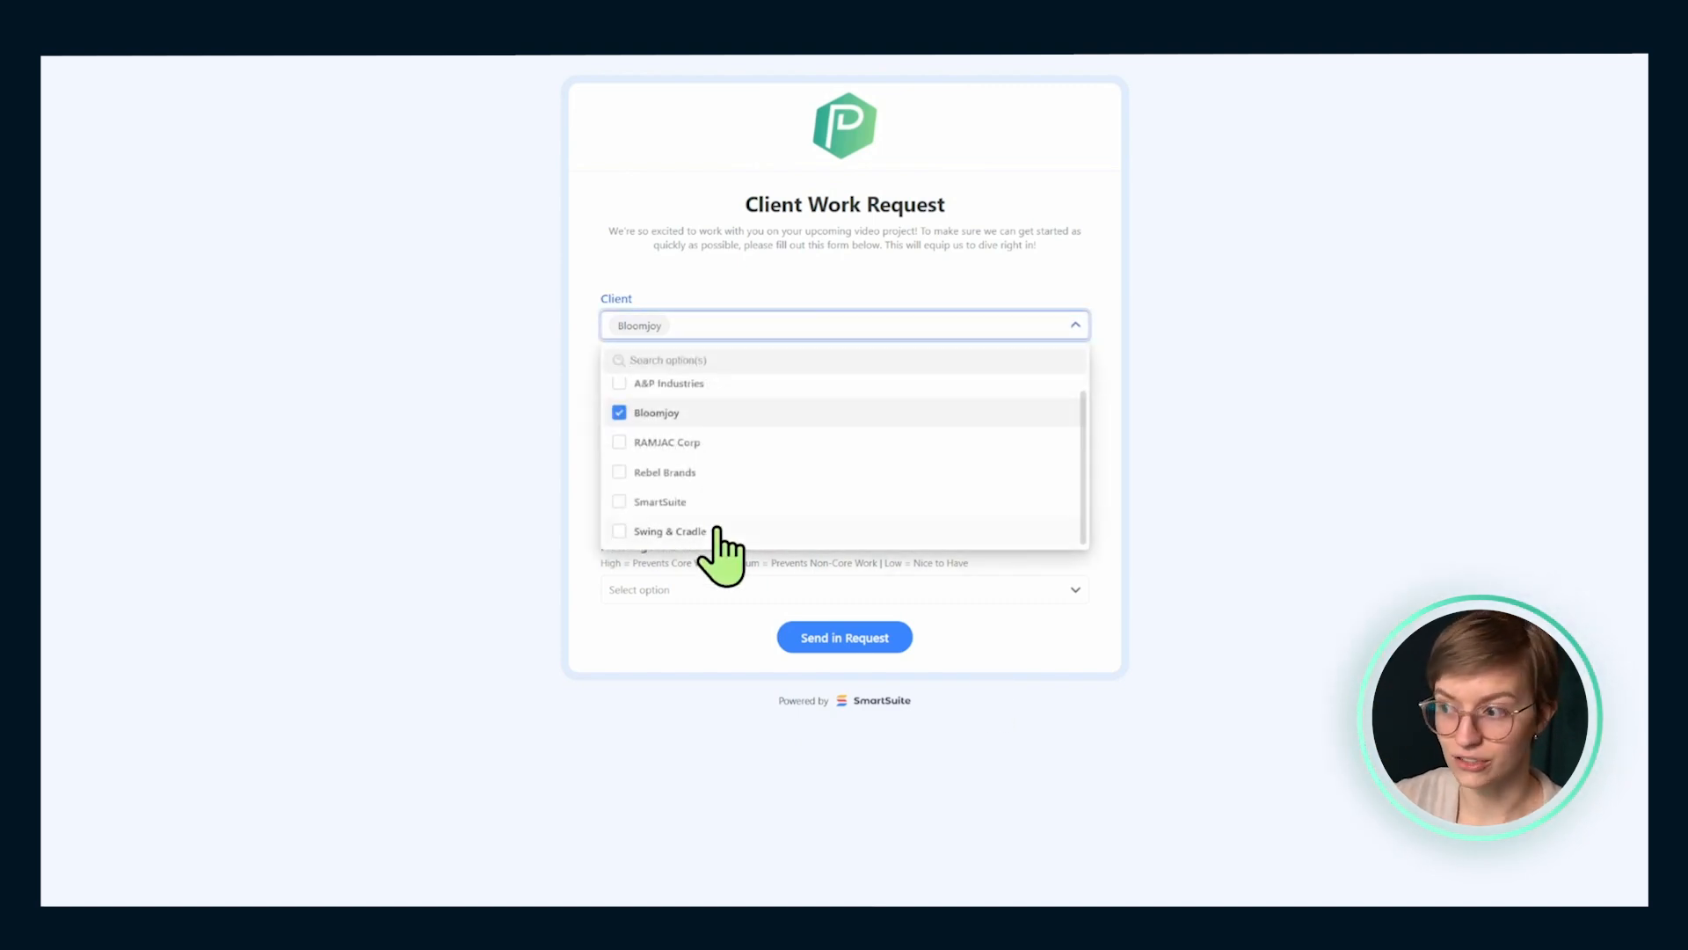
{"action": "left_click", "coordinate": [498, 446]}
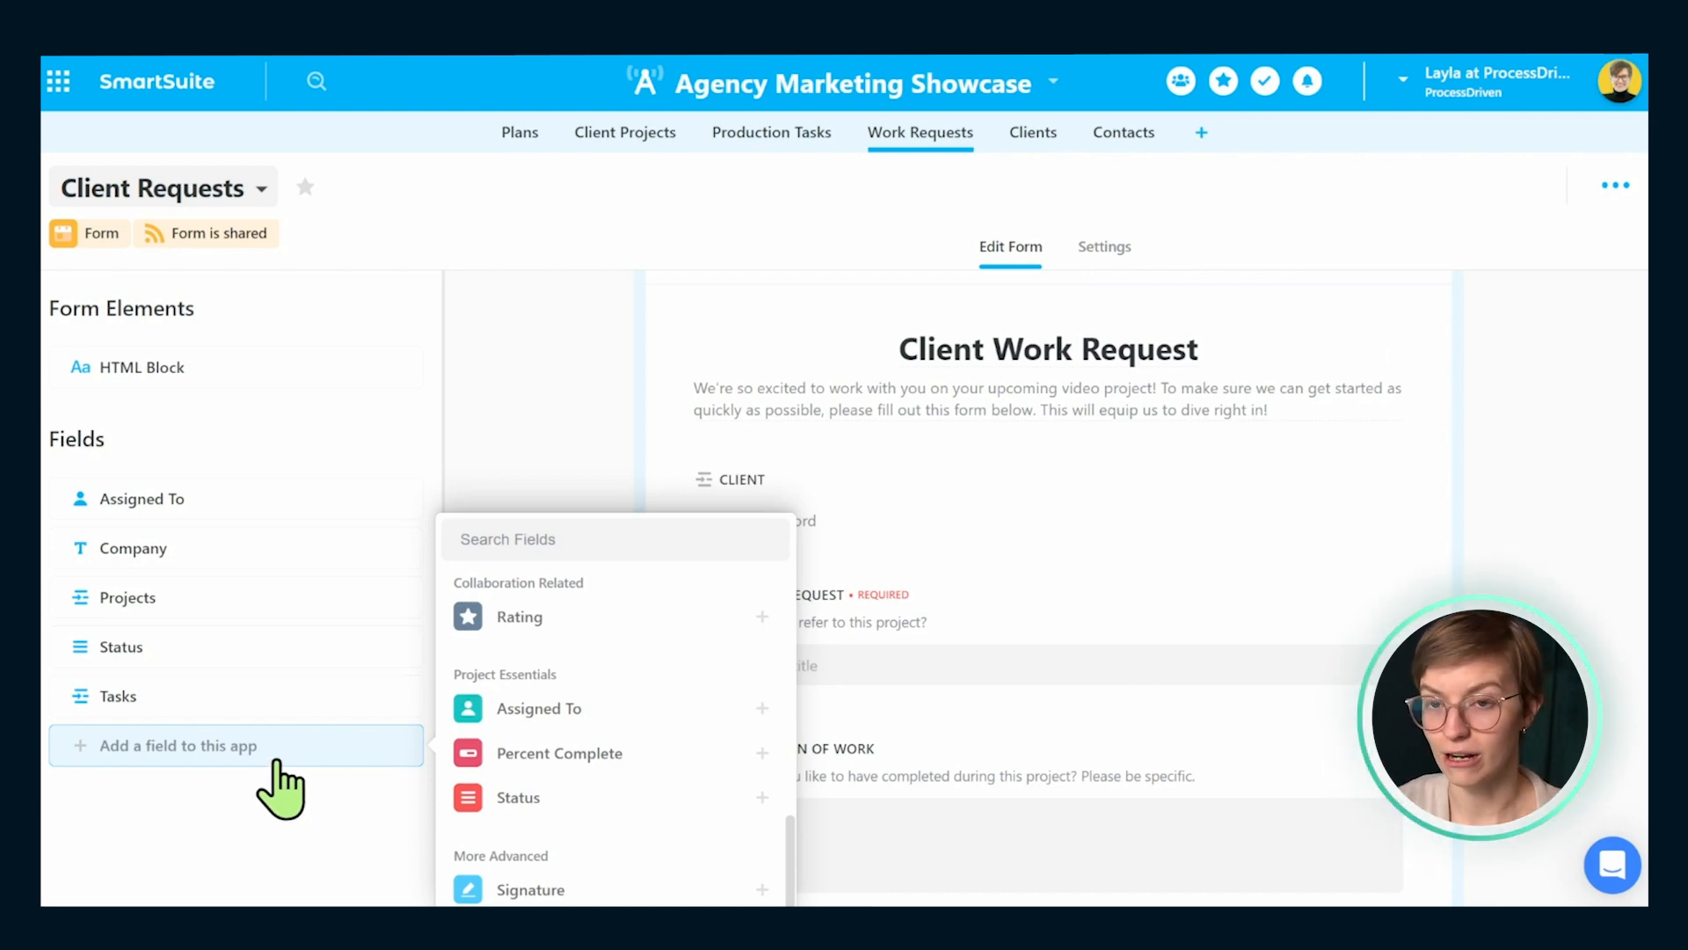
- Add a Signature field and a Files and Images field to the app from the form editor
{"action": "left_click", "coordinate": [554, 888]}
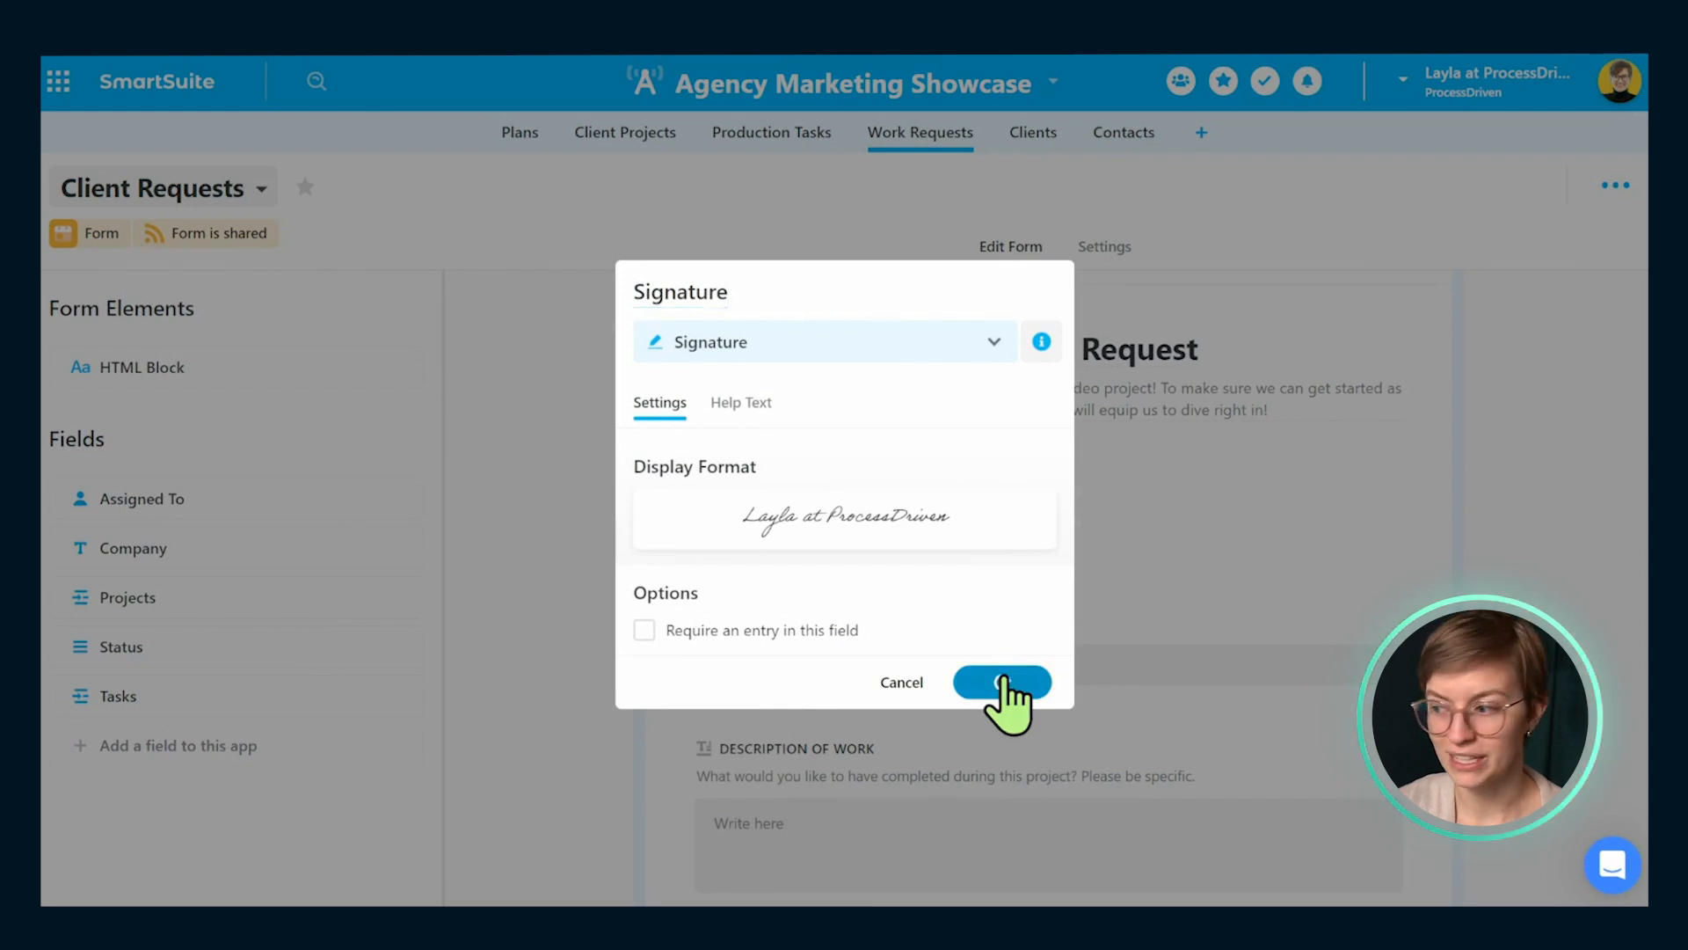
{"action": "scroll", "coordinate": [1011, 712], "scroll_direction": "down", "scroll_amount": 5}
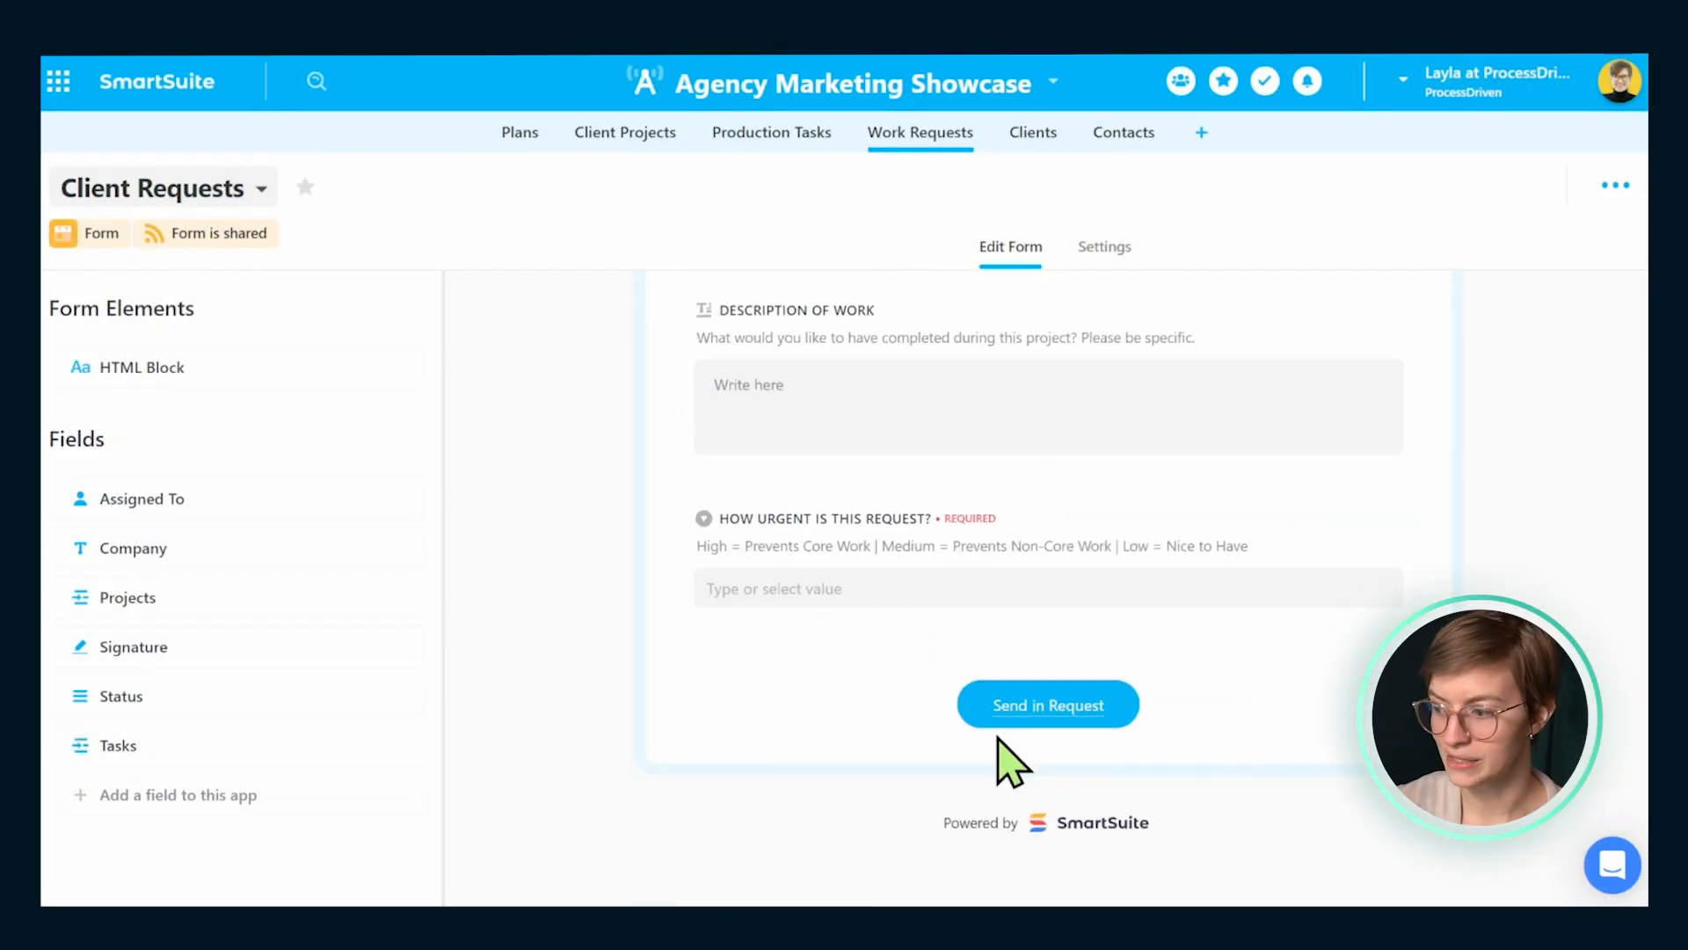
{"action": "left_click", "coordinate": [253, 796]}
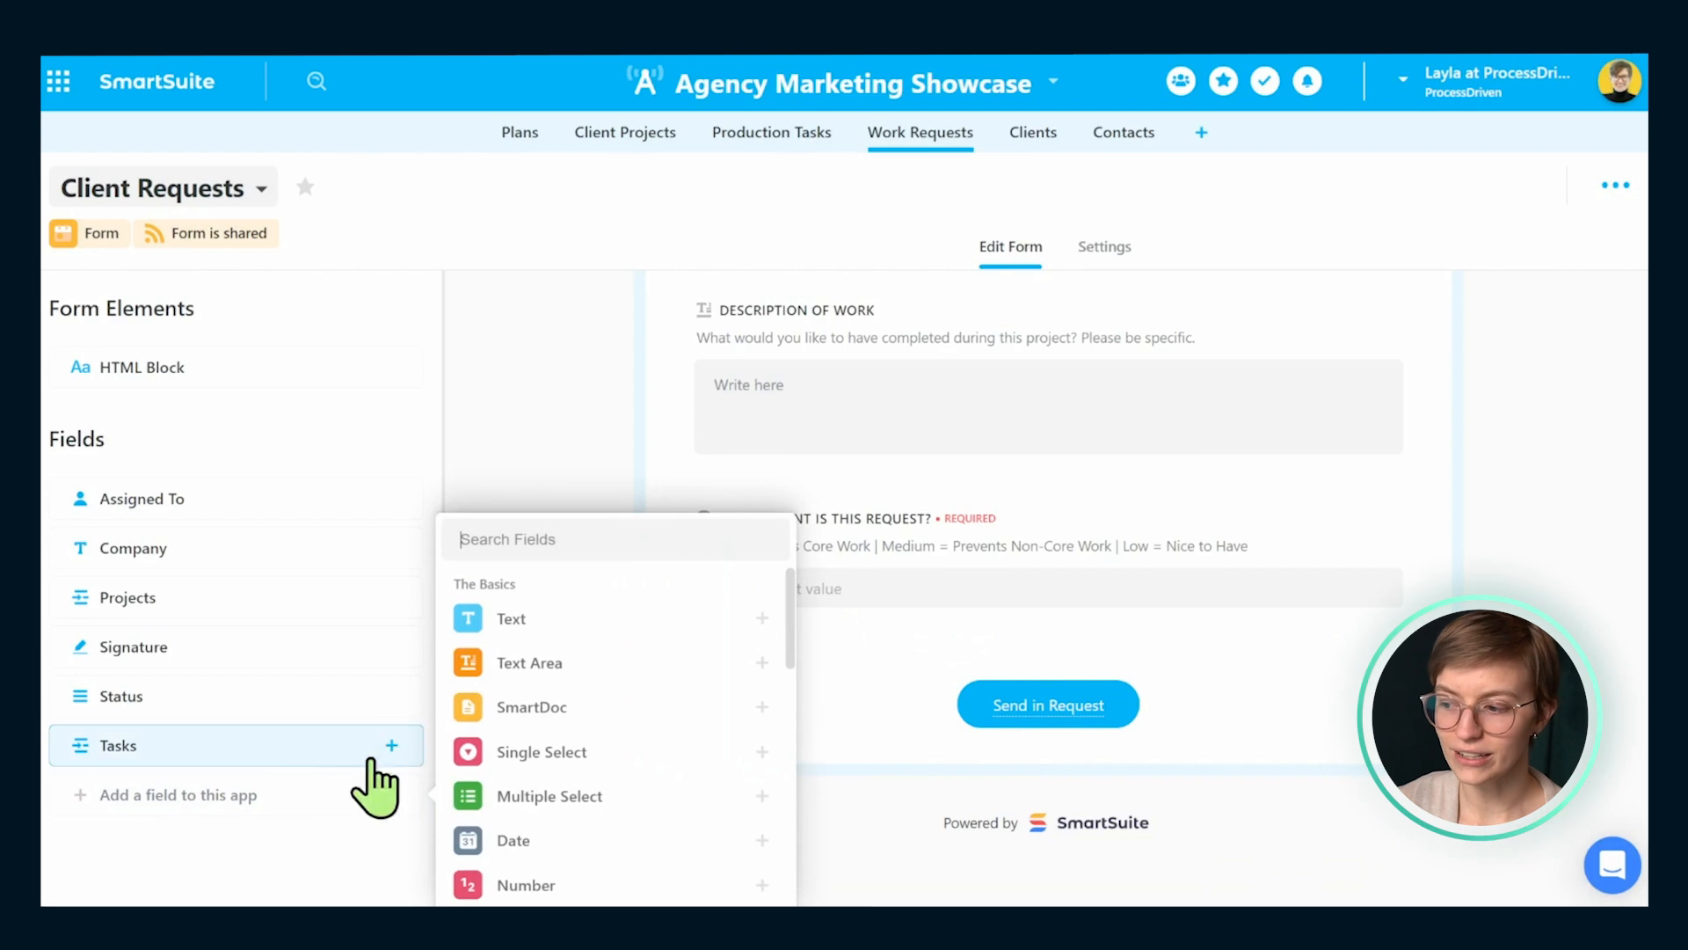
{"action": "scroll", "coordinate": [516, 782], "scroll_direction": "down", "scroll_amount": 8}
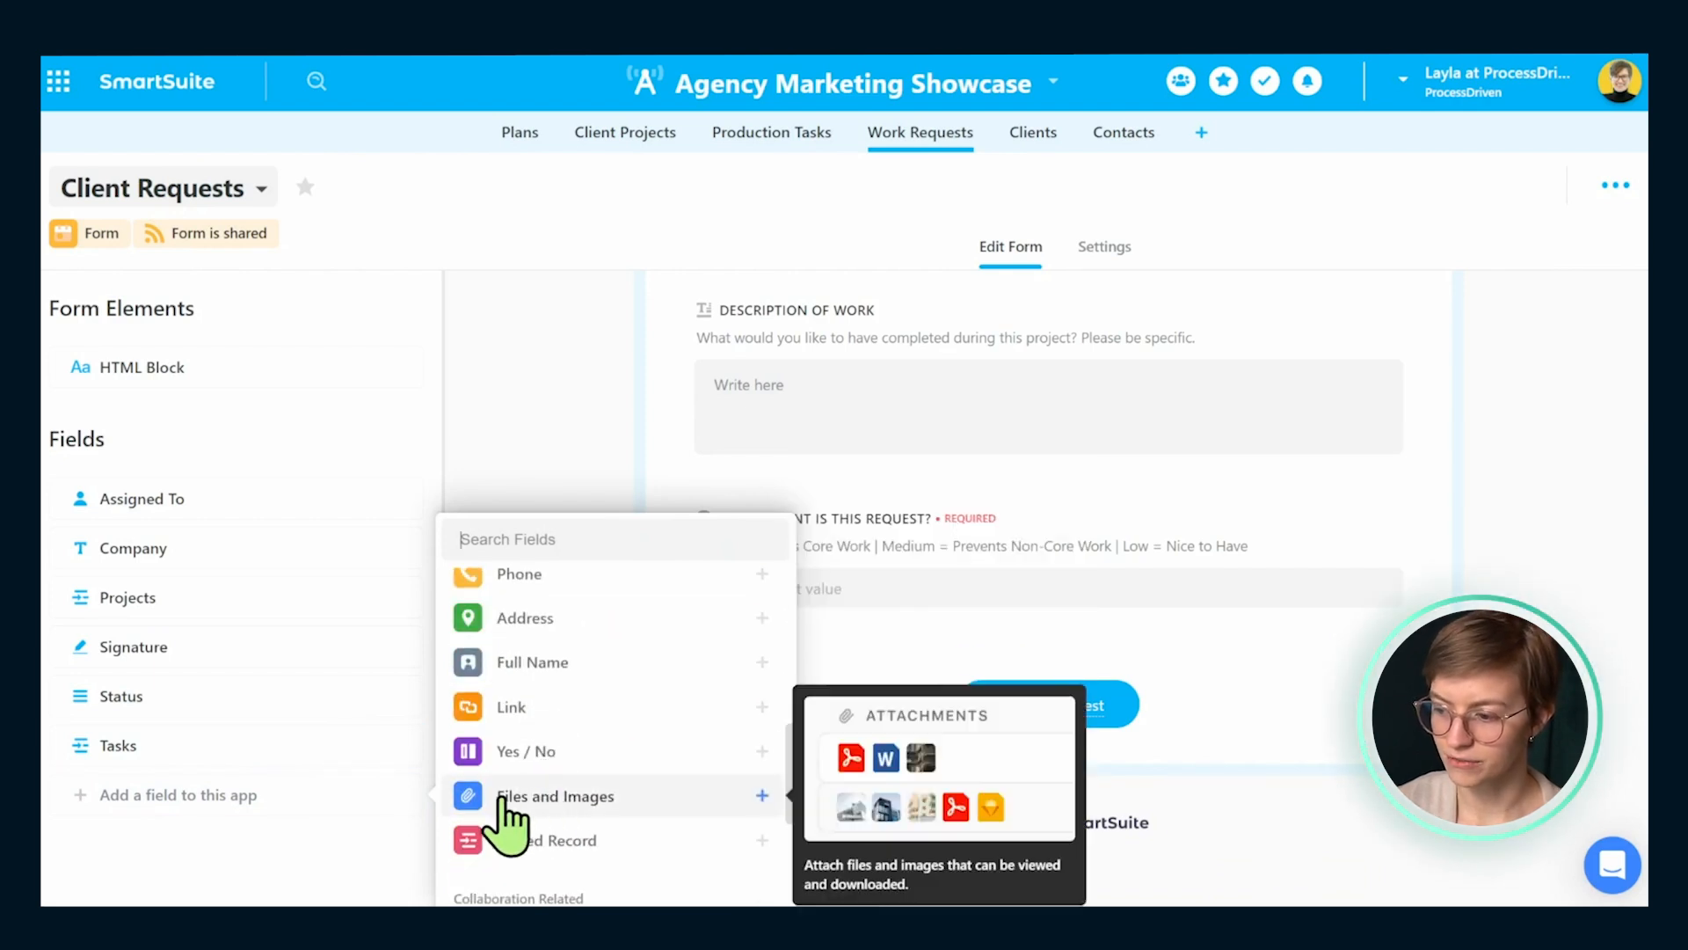
{"action": "left_click", "coordinate": [568, 798]}
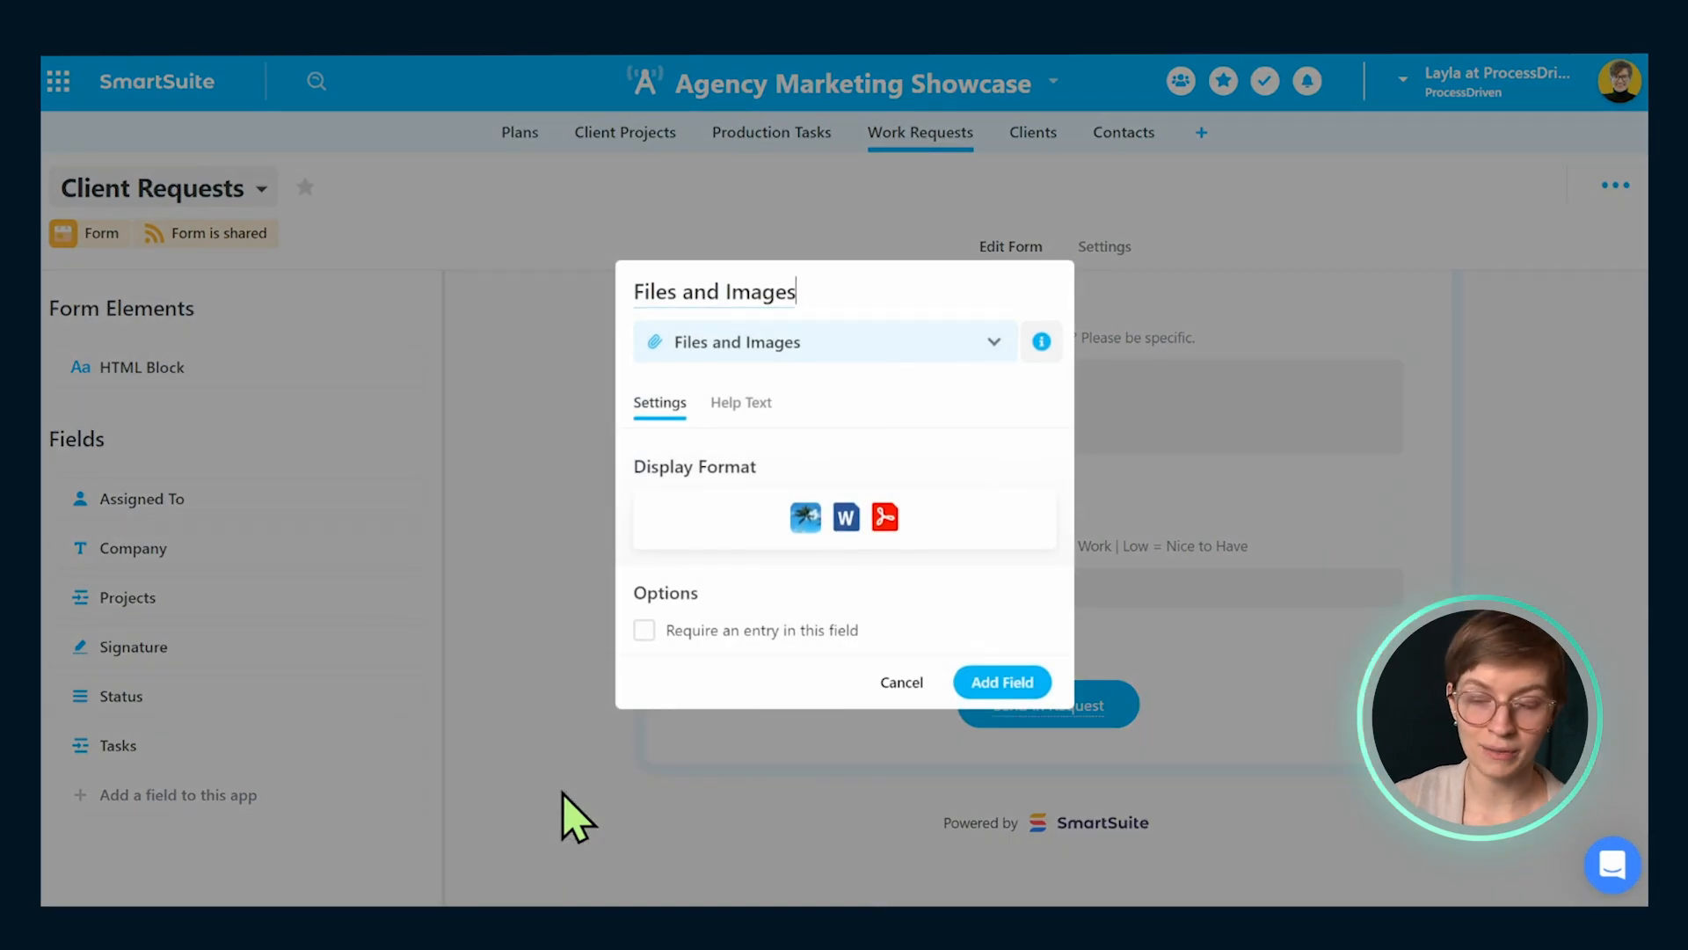
{"action": "left_click", "coordinate": [1003, 681]}
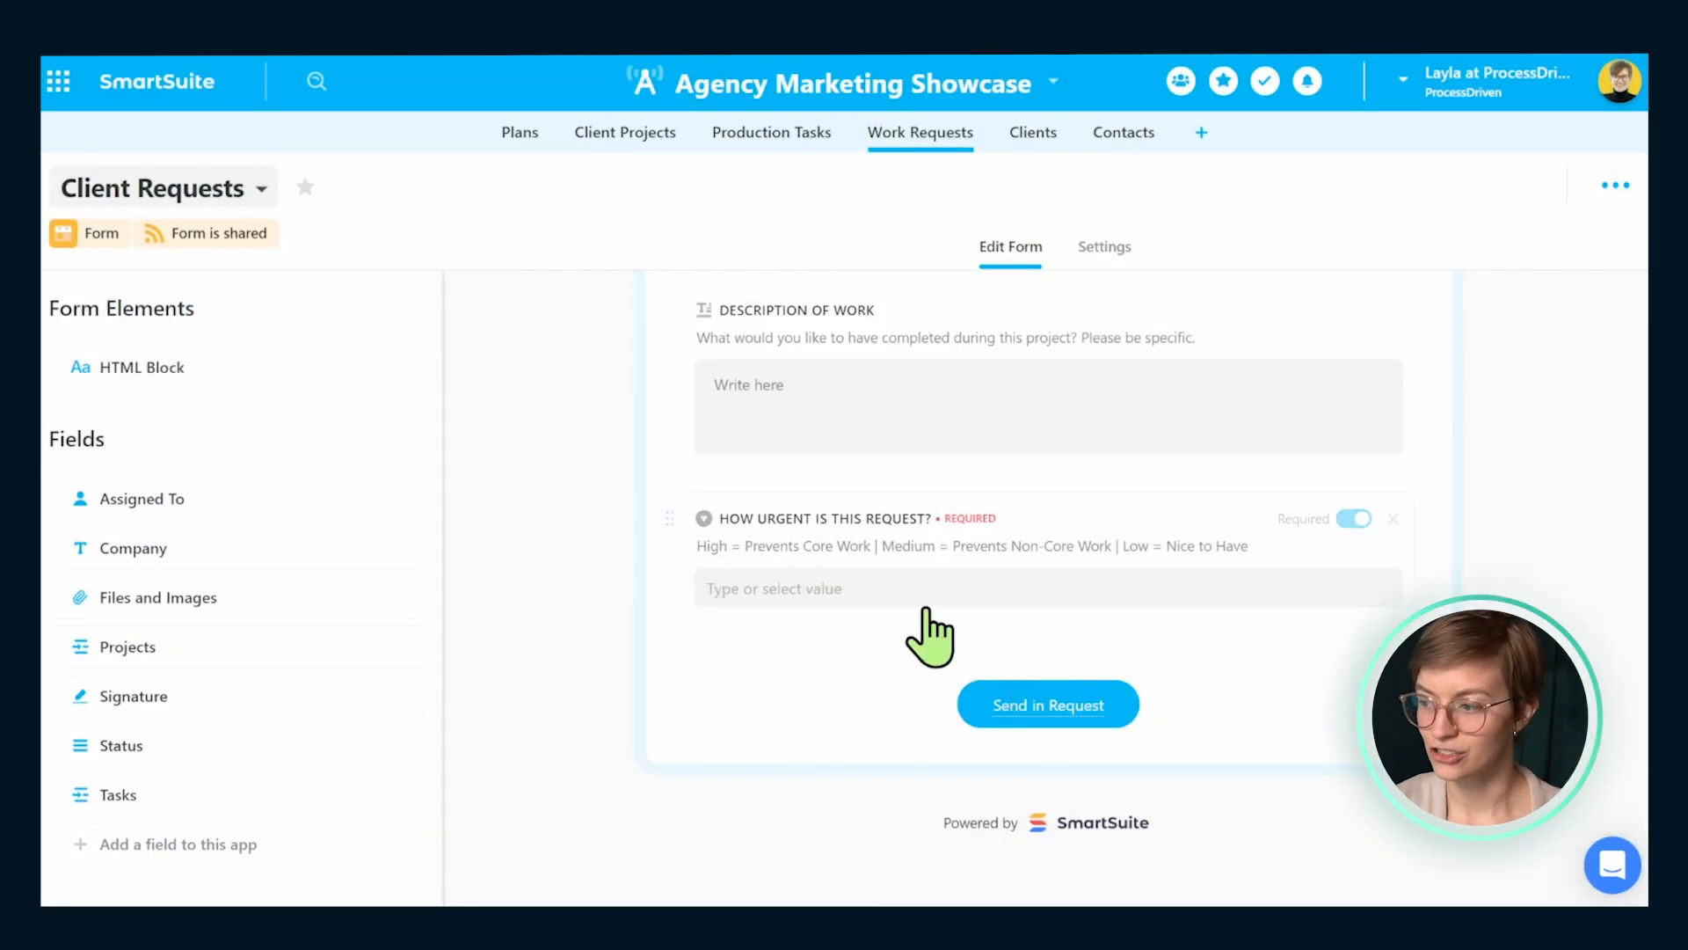
- Place the Signature field below the urgency question on the form, followed by the Files and Images field
{"action": "scroll", "coordinate": [780, 557], "scroll_direction": "up", "scroll_amount": 5}
{"action": "left_click", "coordinate": [745, 369]}
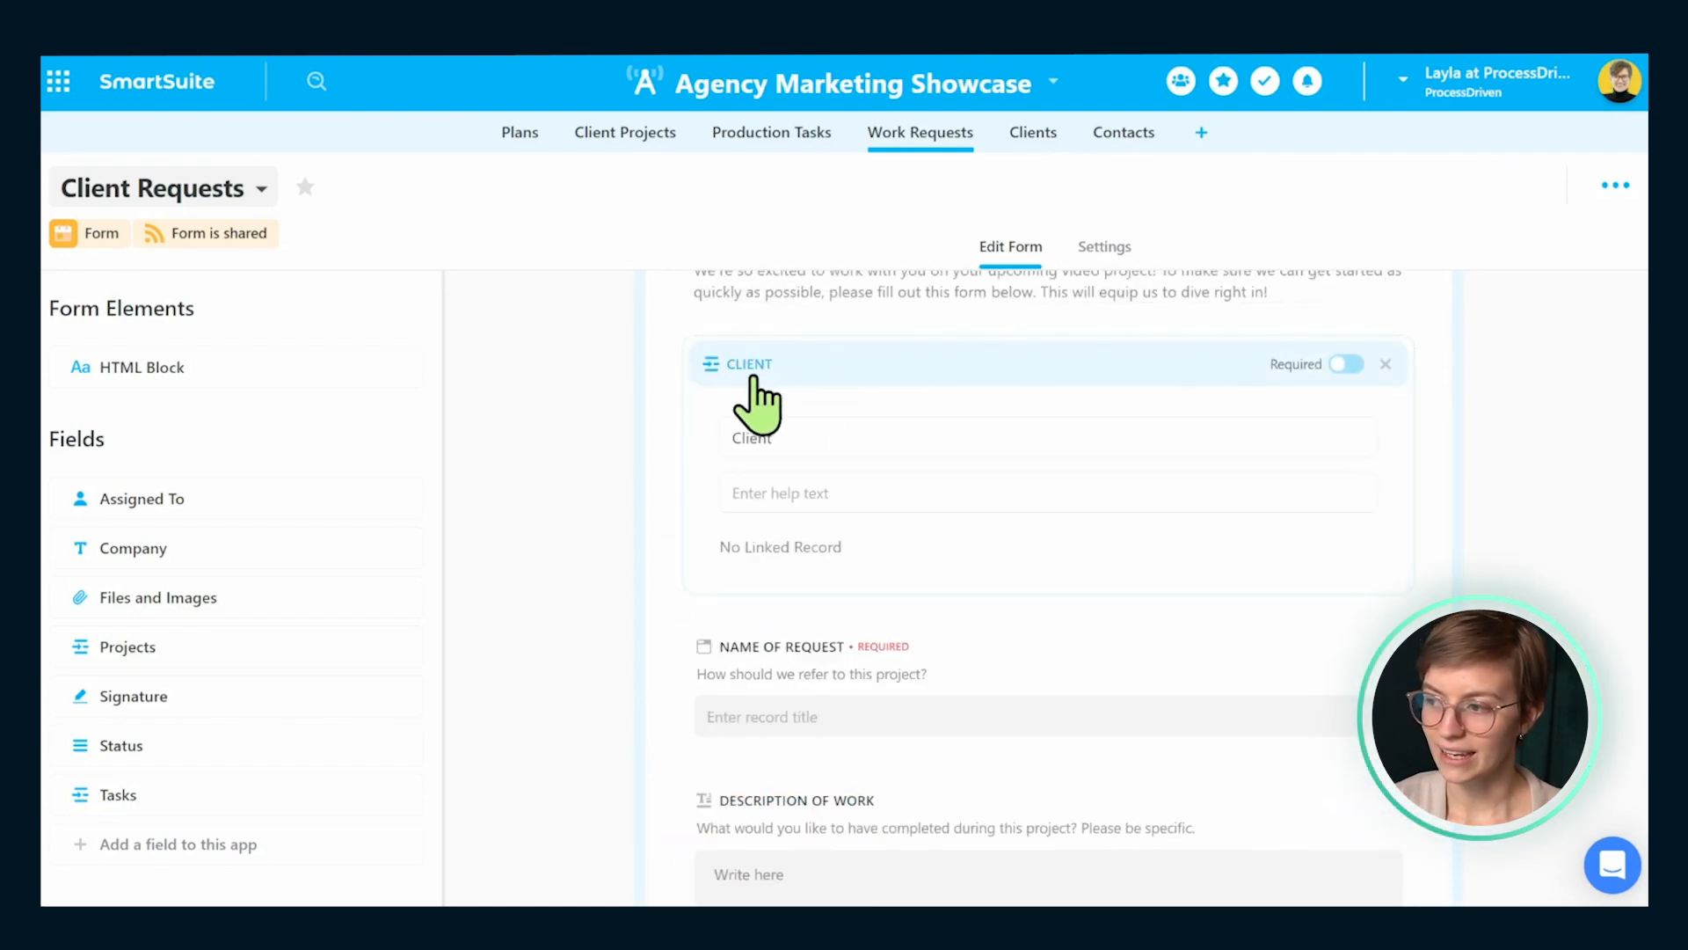
{"action": "scroll", "coordinate": [809, 422], "scroll_direction": "up", "scroll_amount": 3}
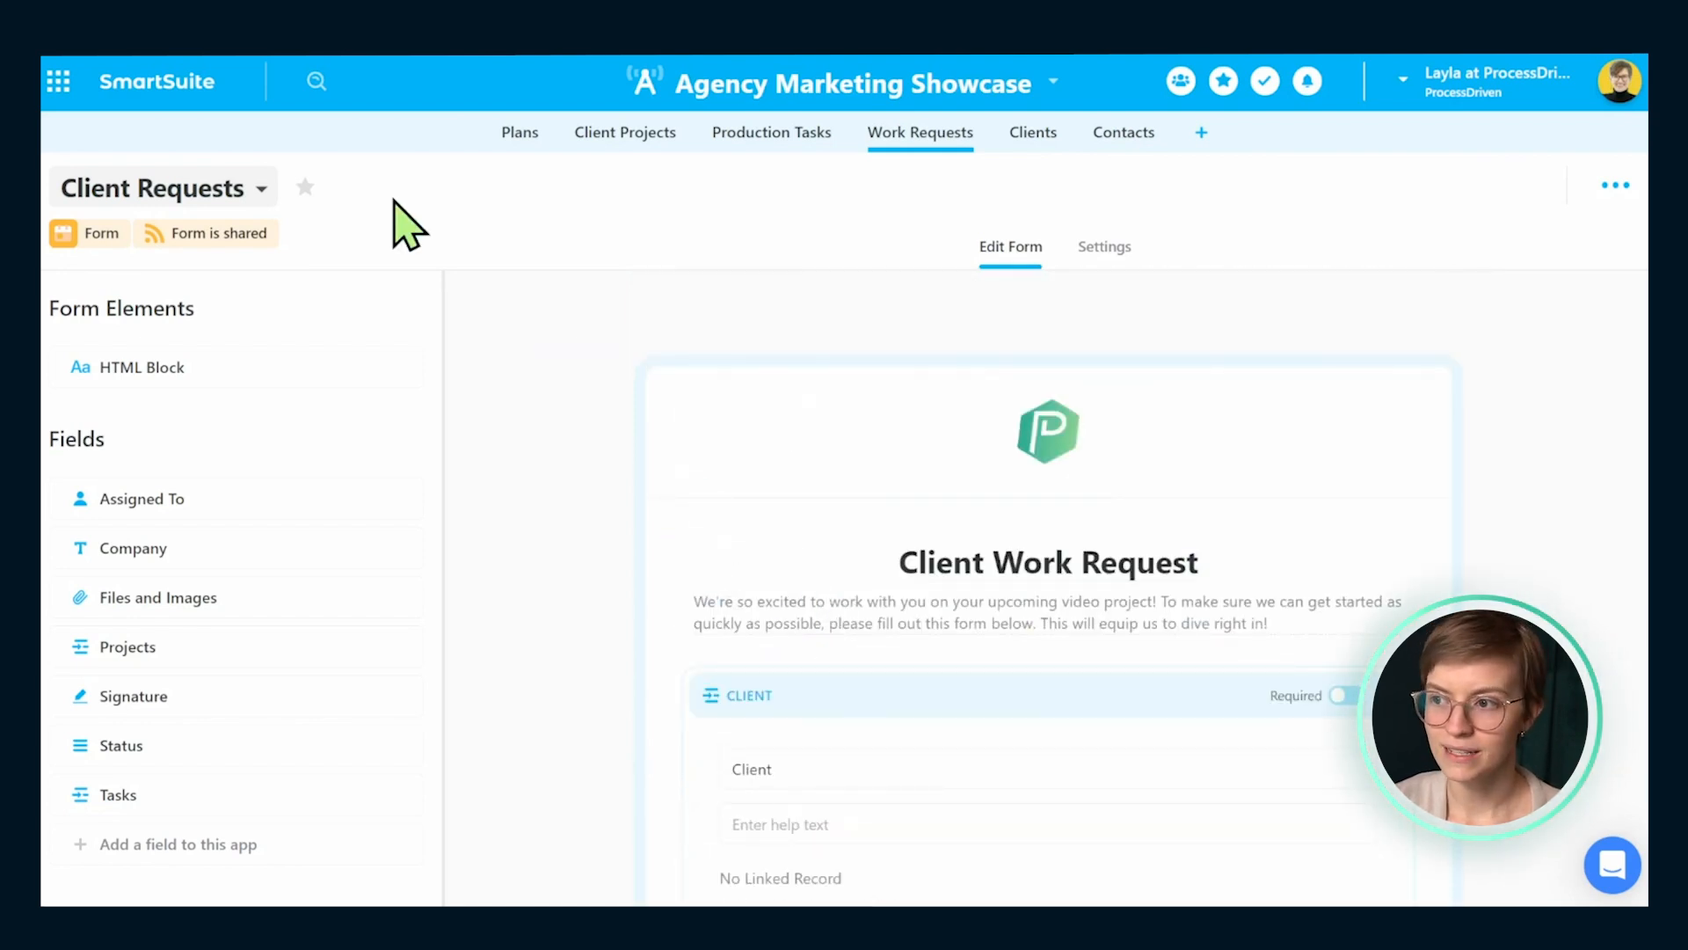
{"action": "scroll", "coordinate": [453, 259], "scroll_direction": "down", "scroll_amount": 8}
{"action": "mouse_move", "coordinate": [301, 693]}
{"action": "left_mouse_down"}
{"action": "mouse_move", "coordinate": [471, 716]}
{"action": "mouse_move", "coordinate": [791, 677]}
{"action": "left_mouse_up"}
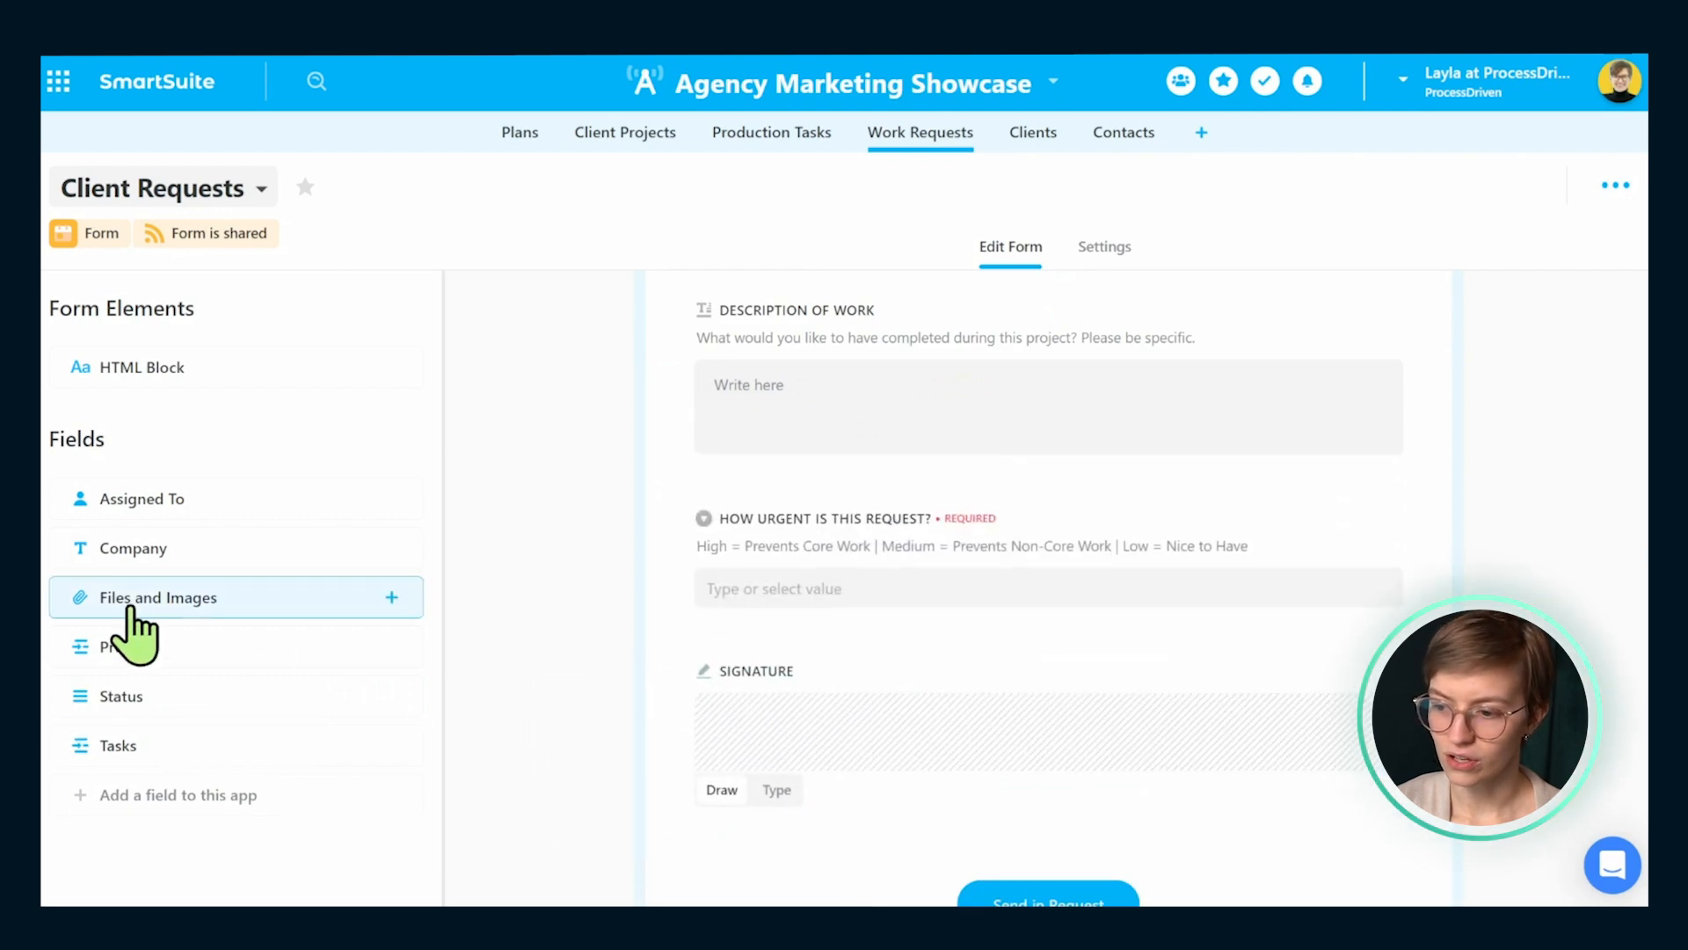
{"action": "mouse_move", "coordinate": [139, 633]}
{"action": "left_mouse_down"}
{"action": "mouse_move", "coordinate": [953, 772]}
{"action": "mouse_move", "coordinate": [1018, 798]}
{"action": "mouse_move", "coordinate": [1003, 805]}
{"action": "left_mouse_up"}
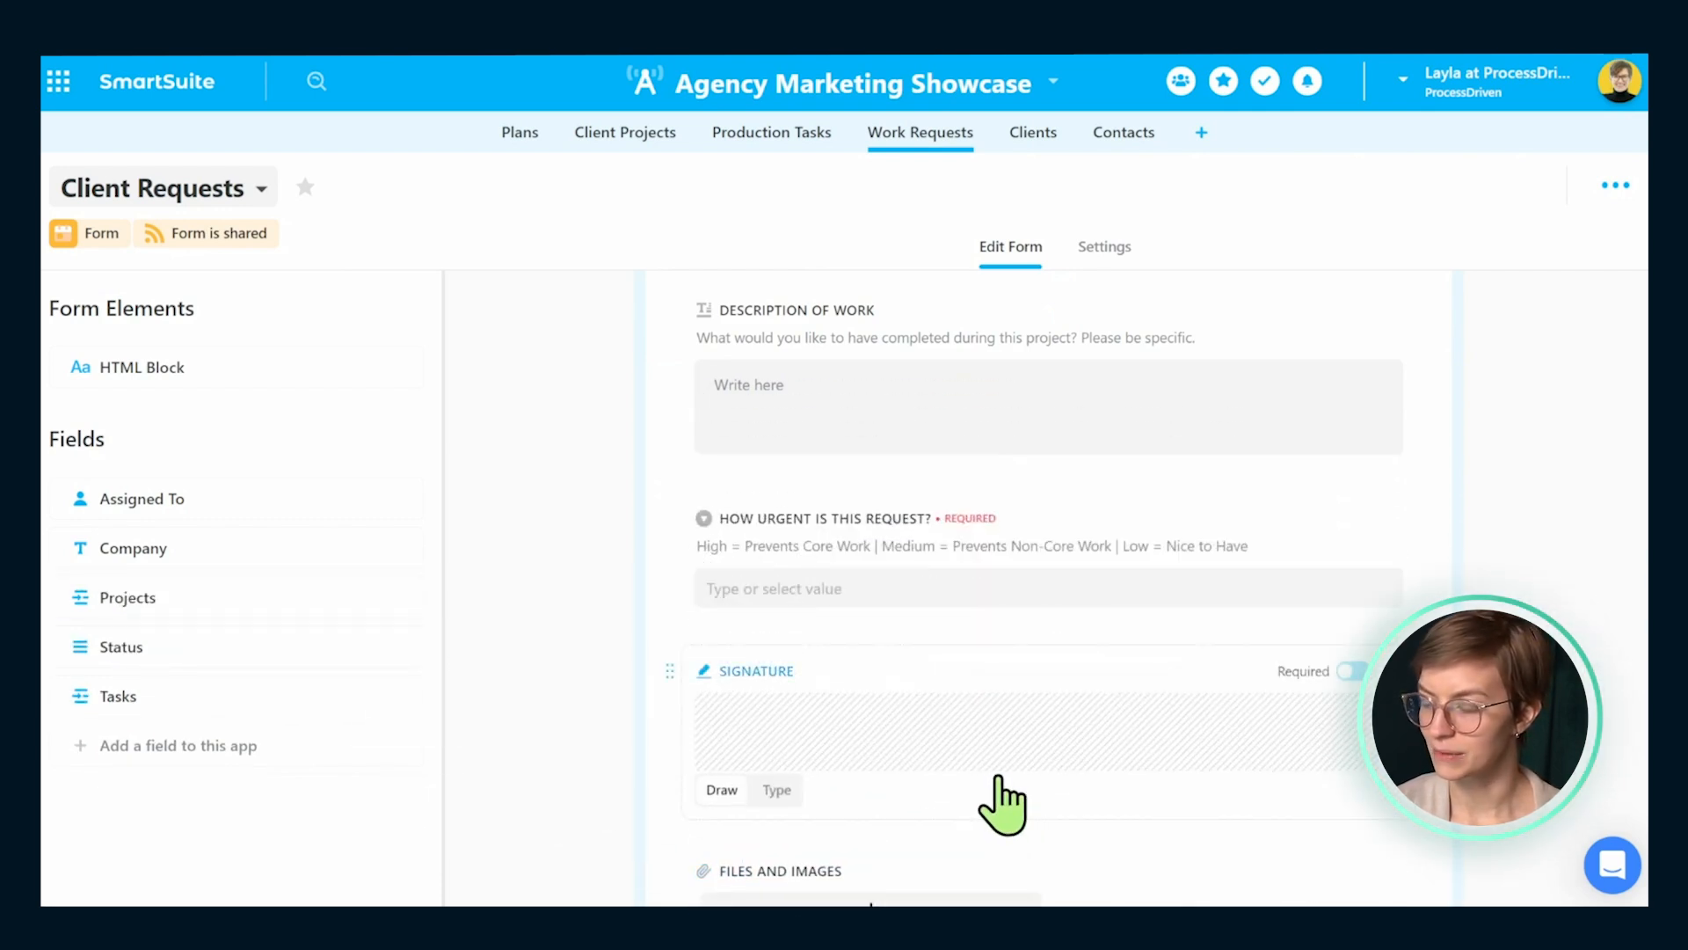
- Test the updated live form by drawing a signature and opening the file upload for an attachment
{"action": "left_click", "coordinate": [493, 44]}
{"action": "left_click", "coordinate": [99, 50]}
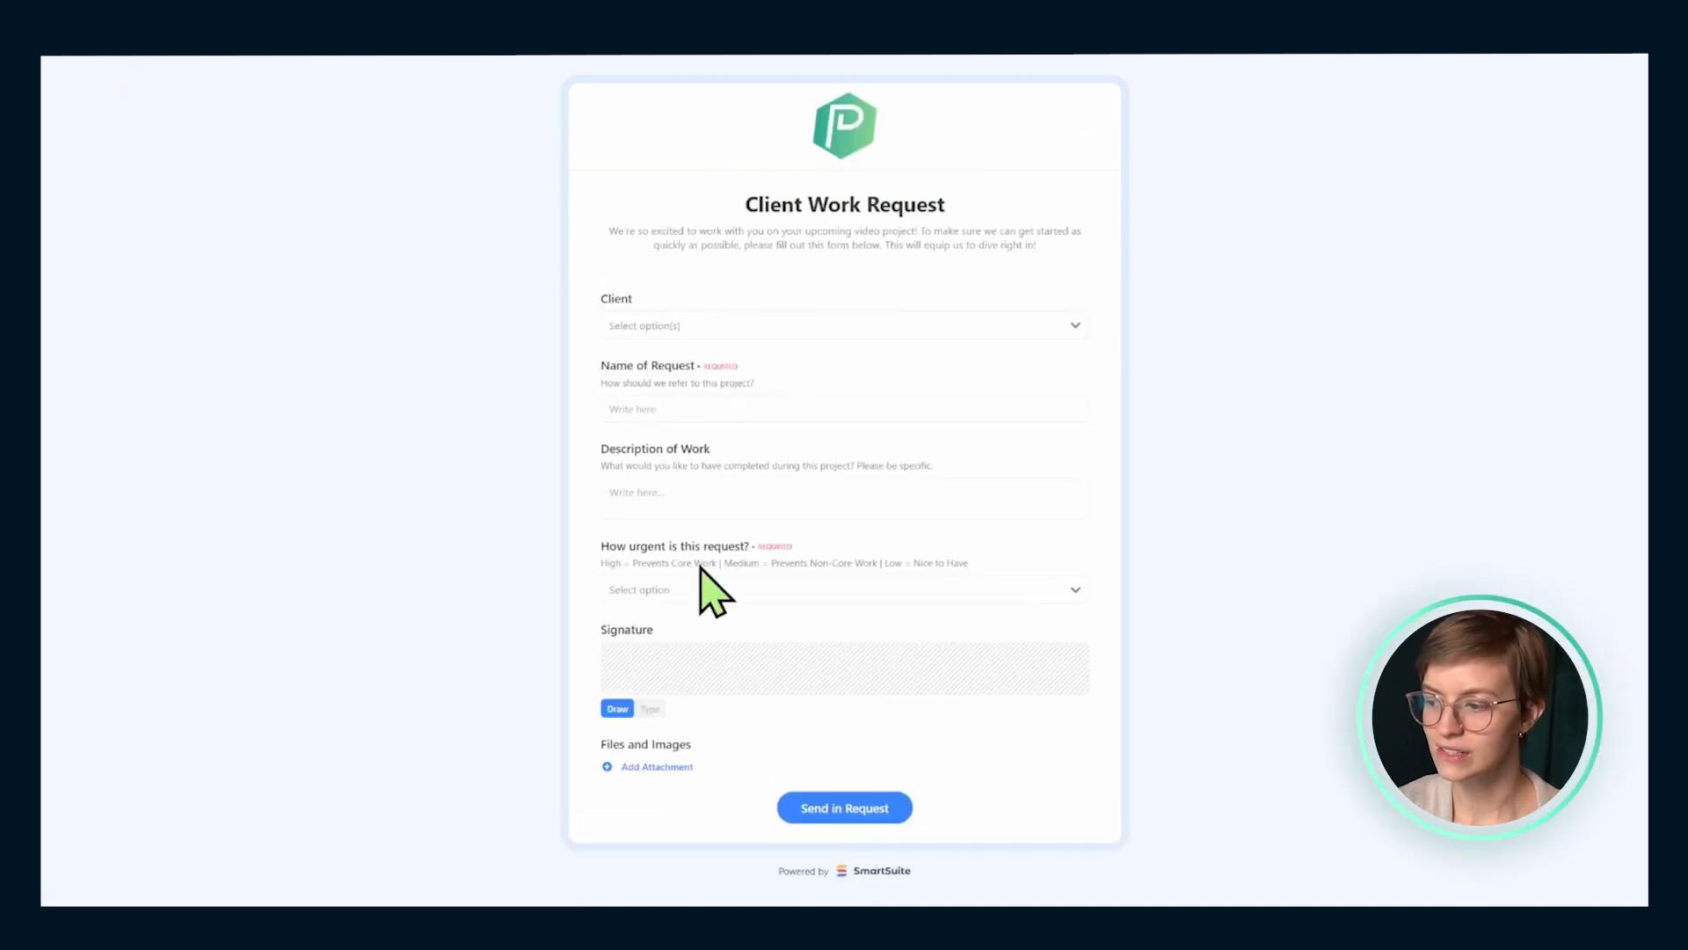
{"action": "mouse_move", "coordinate": [648, 652]}
{"action": "left_mouse_down"}
{"action": "mouse_move", "coordinate": [629, 674]}
{"action": "mouse_move", "coordinate": [855, 654]}
{"action": "left_mouse_up"}
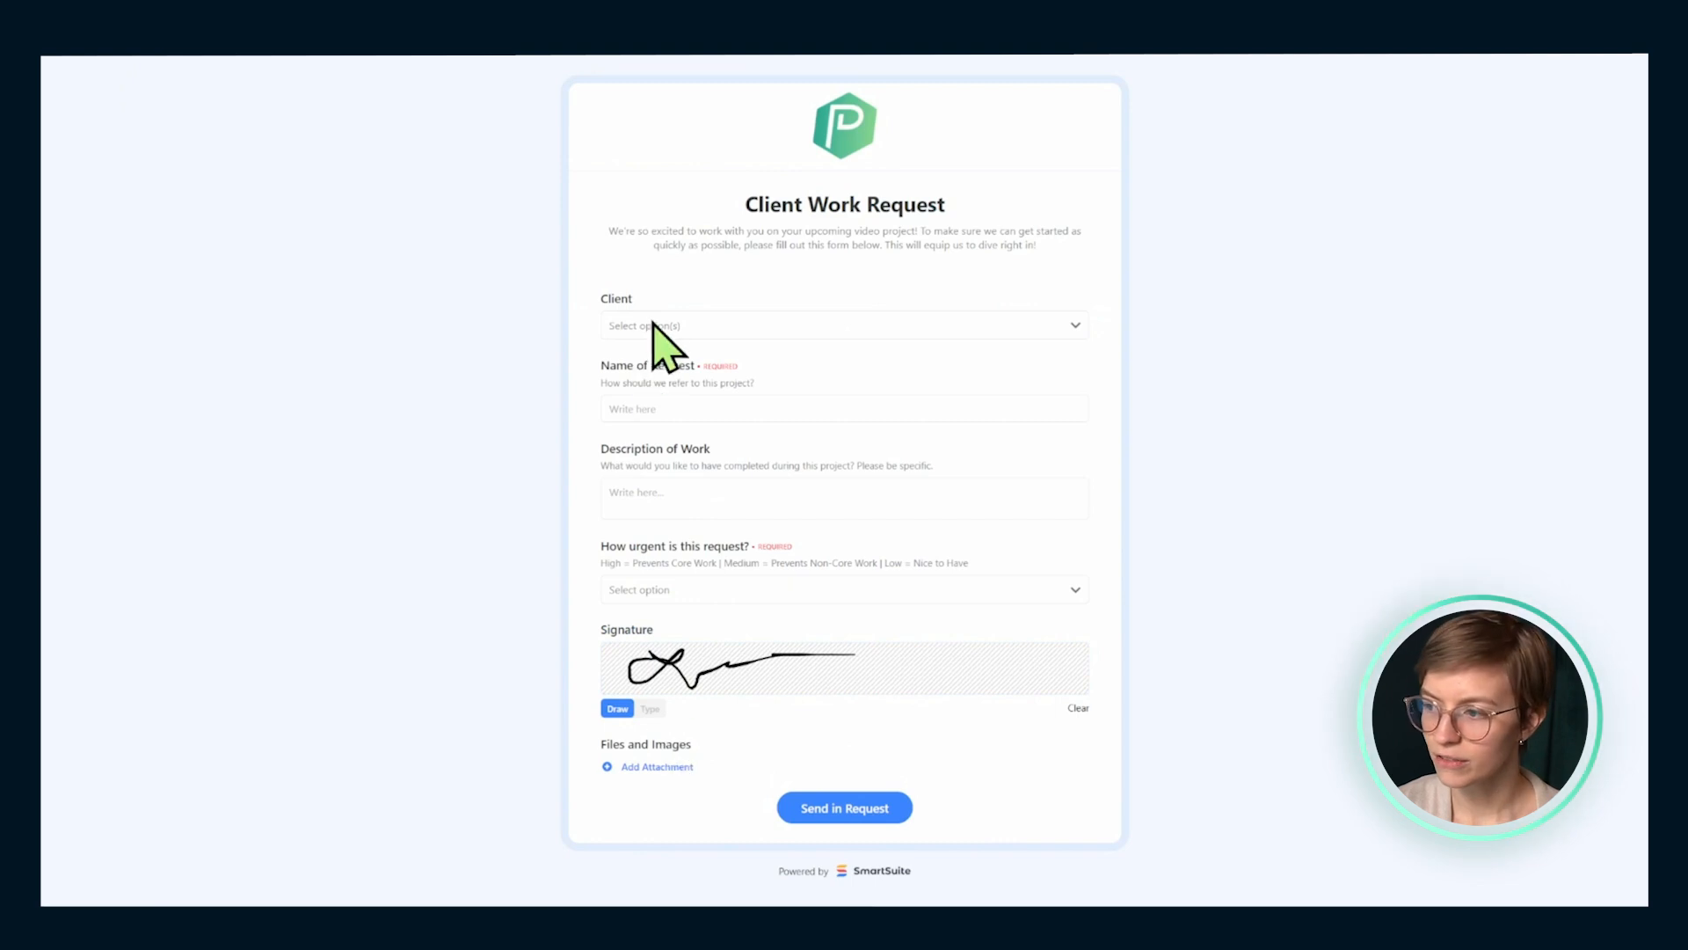
{"action": "left_click", "coordinate": [655, 768]}
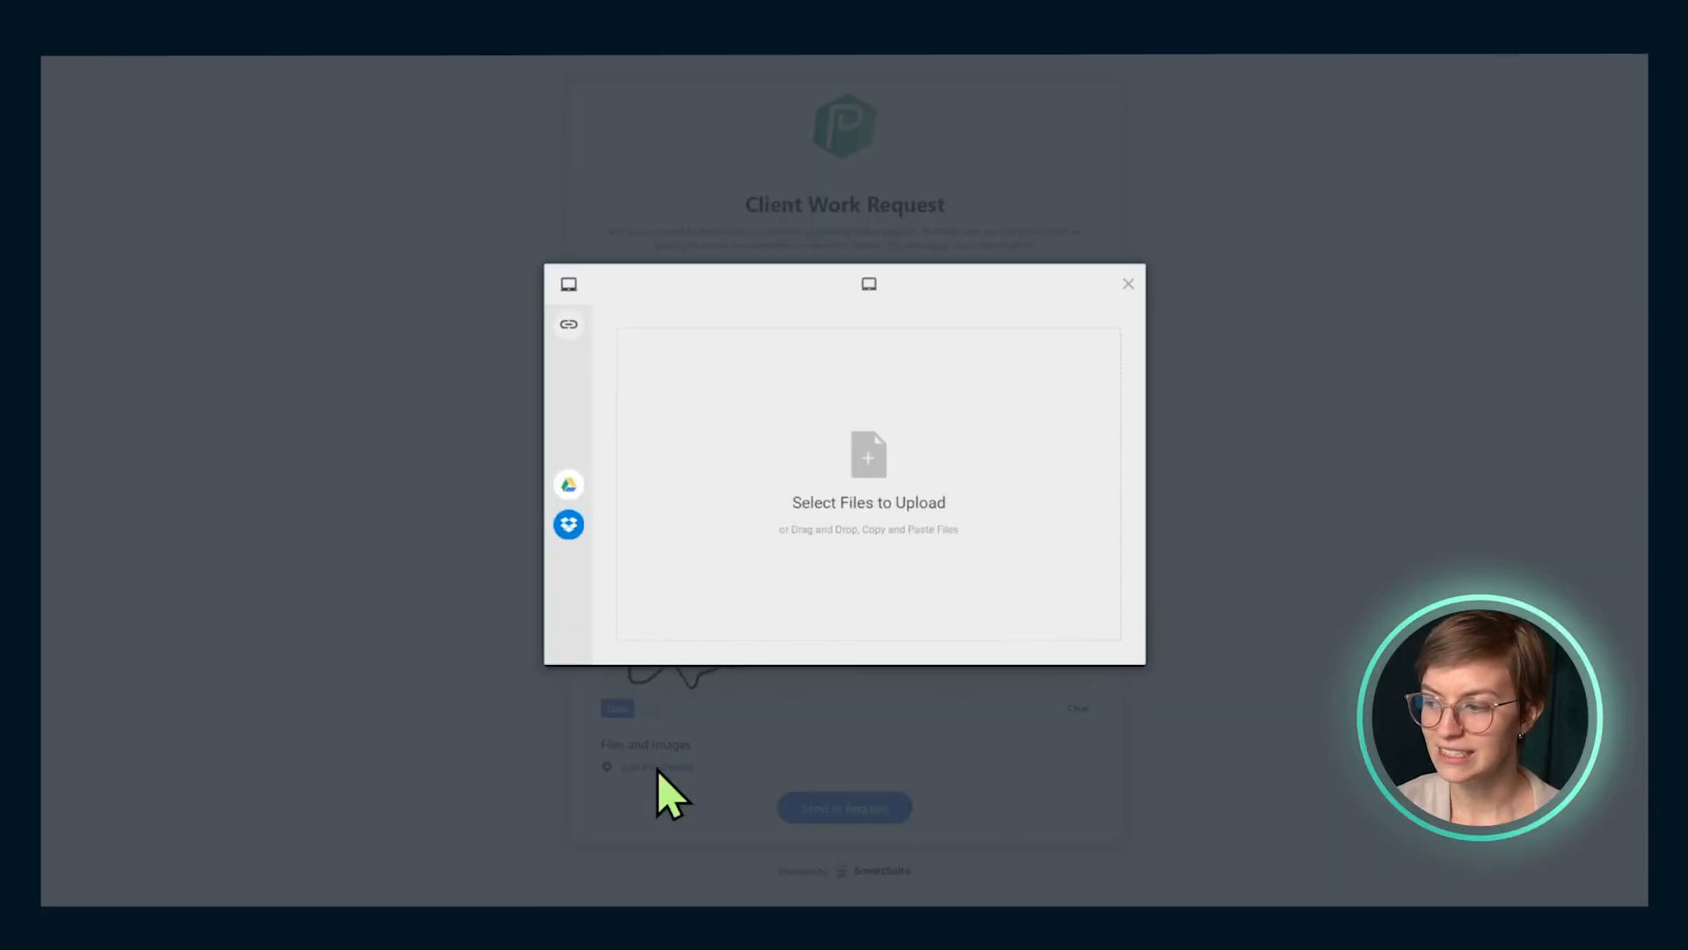